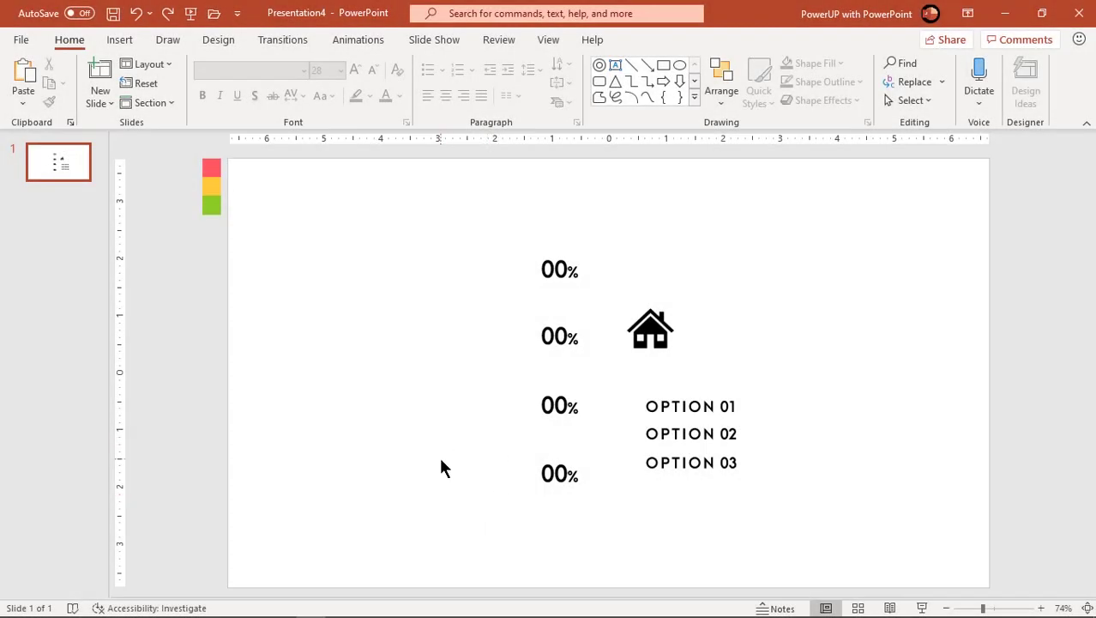
Turn on the View tab's Guides so dashed centre lines cross the slide
{"action": "left_click", "coordinate": [544, 40]}
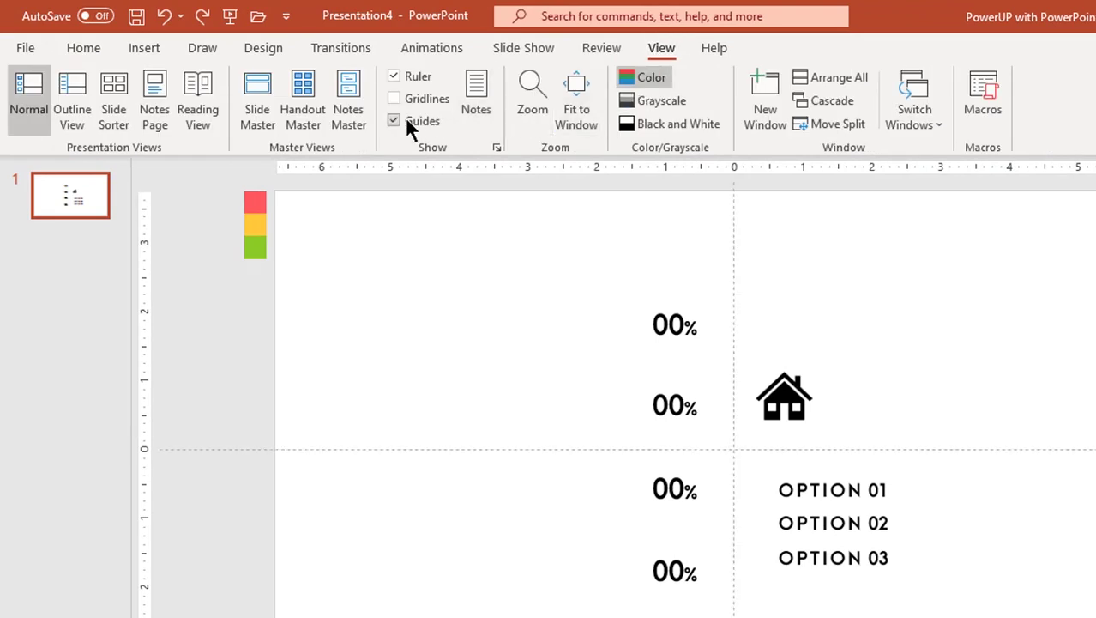
{"action": "left_click", "coordinate": [140, 49]}
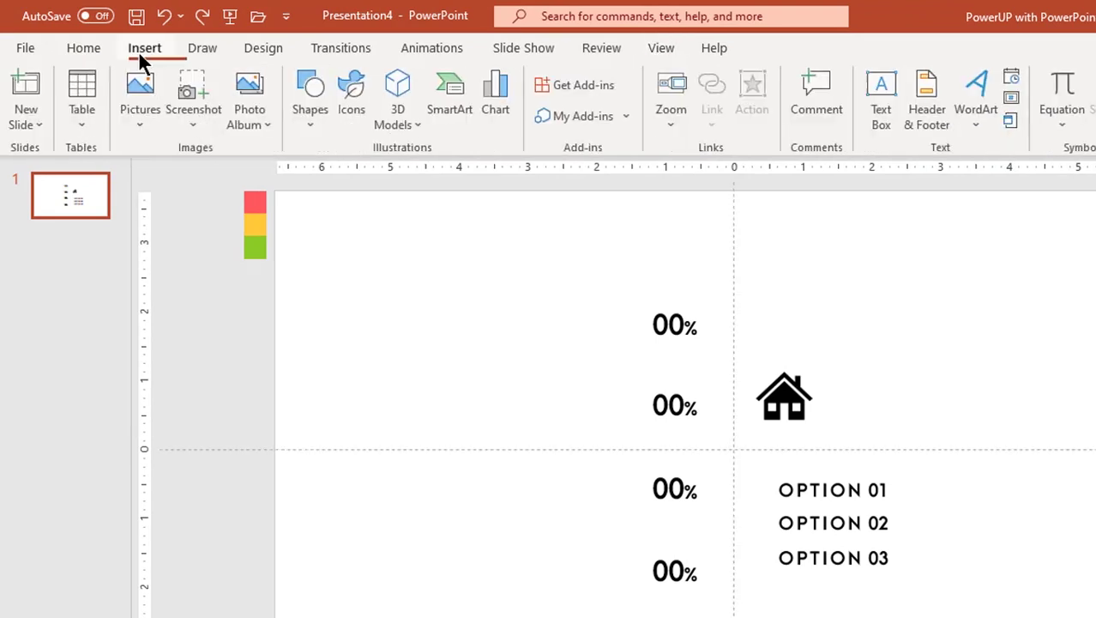
Draw a full-height rectangle down the slide's left edge with no outline and black fill
{"action": "left_click", "coordinate": [312, 128]}
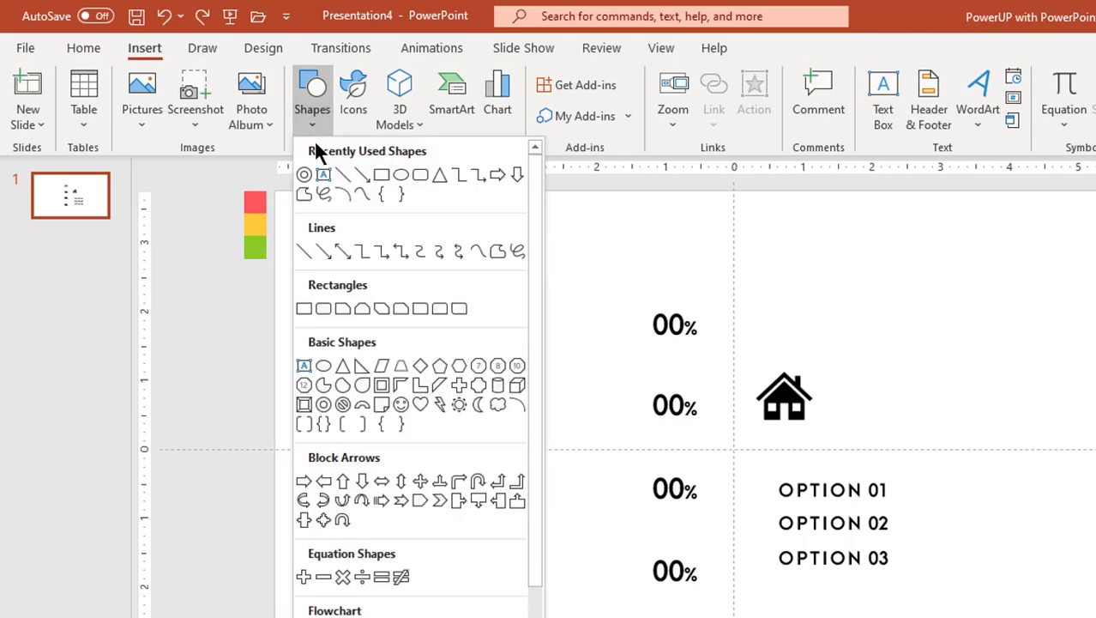
{"action": "left_click", "coordinate": [379, 179]}
{"action": "left_click_drag", "start_coordinate": [275, 190], "coordinate": [484, 617]}
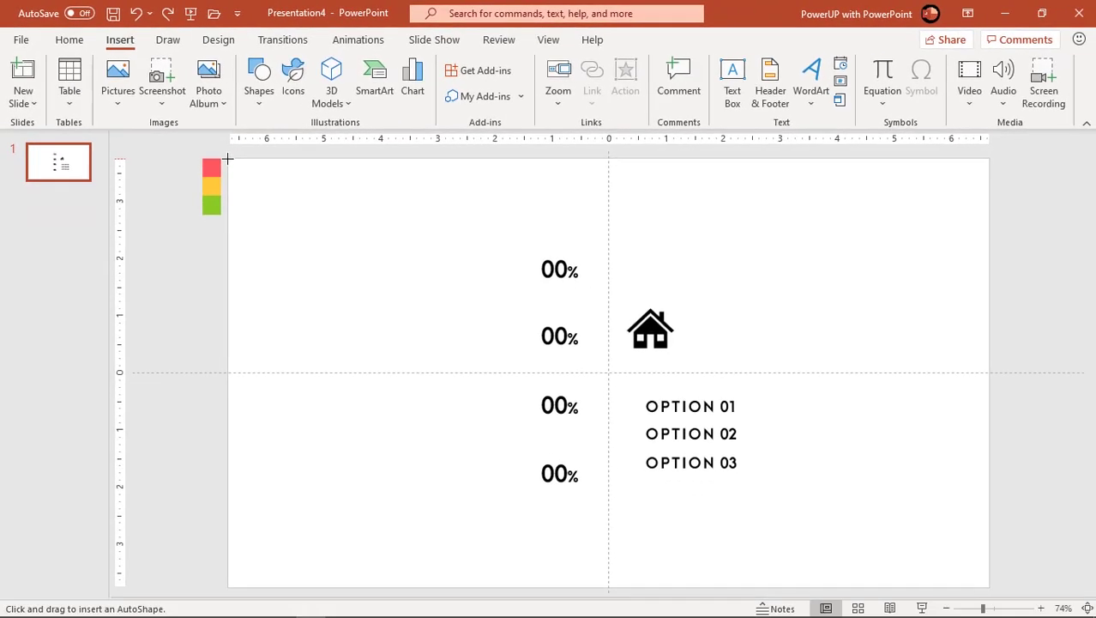
{"action": "left_click_drag", "start_coordinate": [402, 564], "coordinate": [400, 587]}
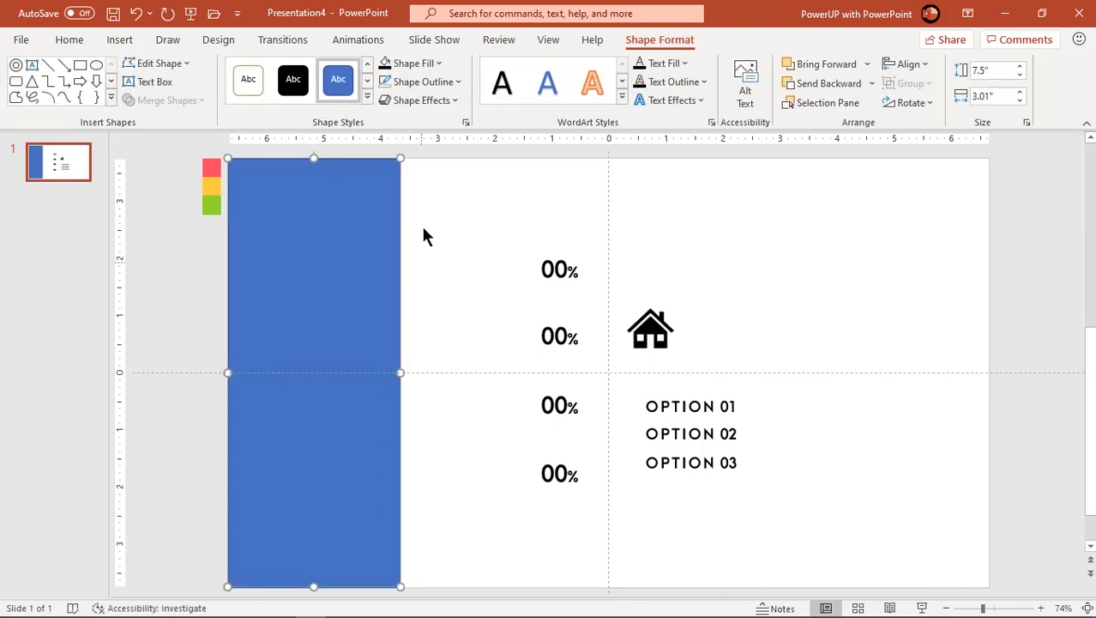
{"action": "left_click", "coordinate": [417, 82]}
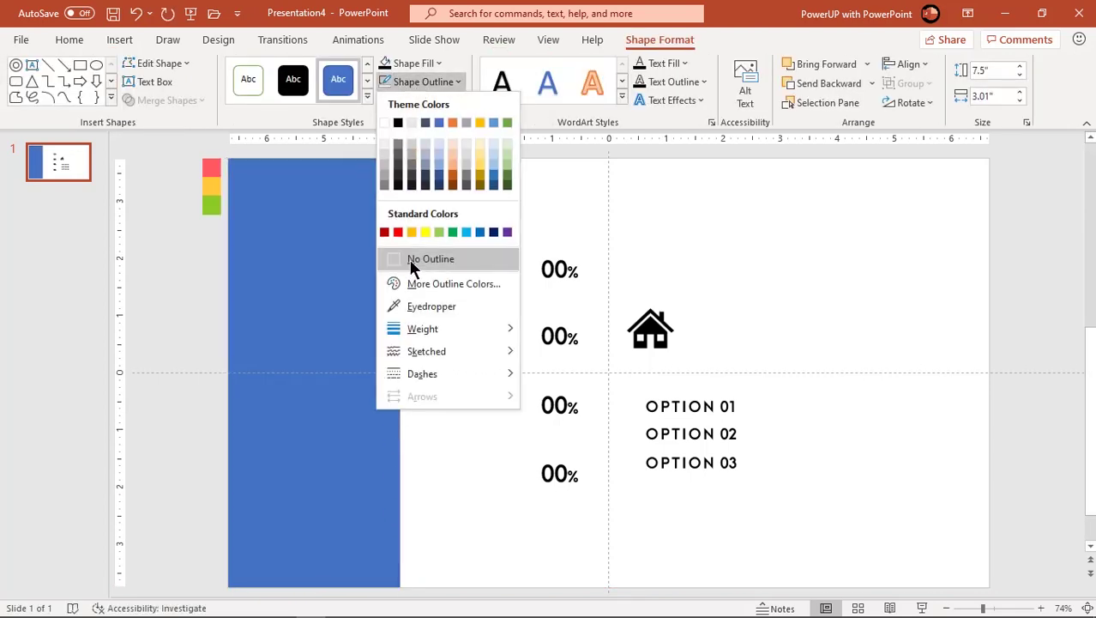
{"action": "left_click", "coordinate": [411, 260]}
{"action": "left_click", "coordinate": [413, 64]}
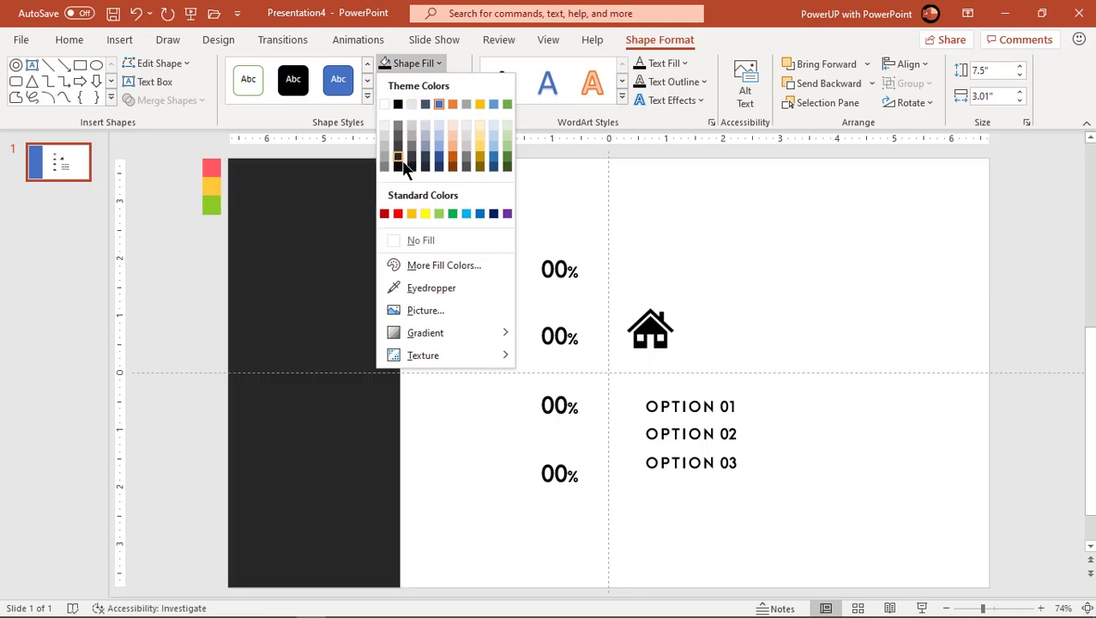
{"action": "left_click", "coordinate": [399, 166]}
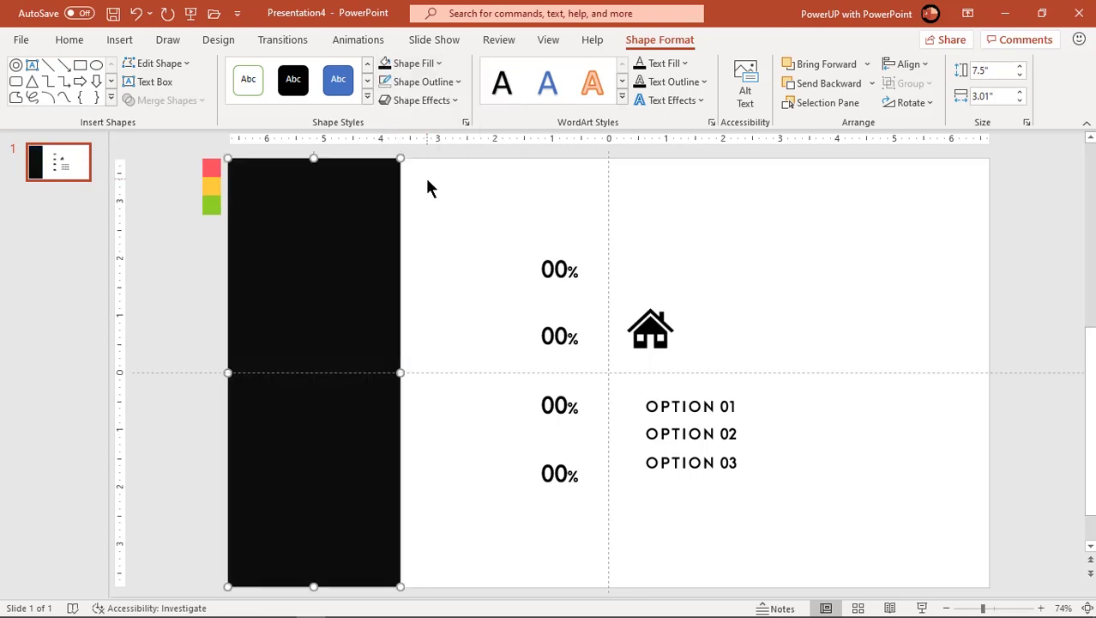
{"action": "left_click", "coordinate": [424, 179]}
Set the house icon's graphics fill to white
{"action": "left_click", "coordinate": [654, 332]}
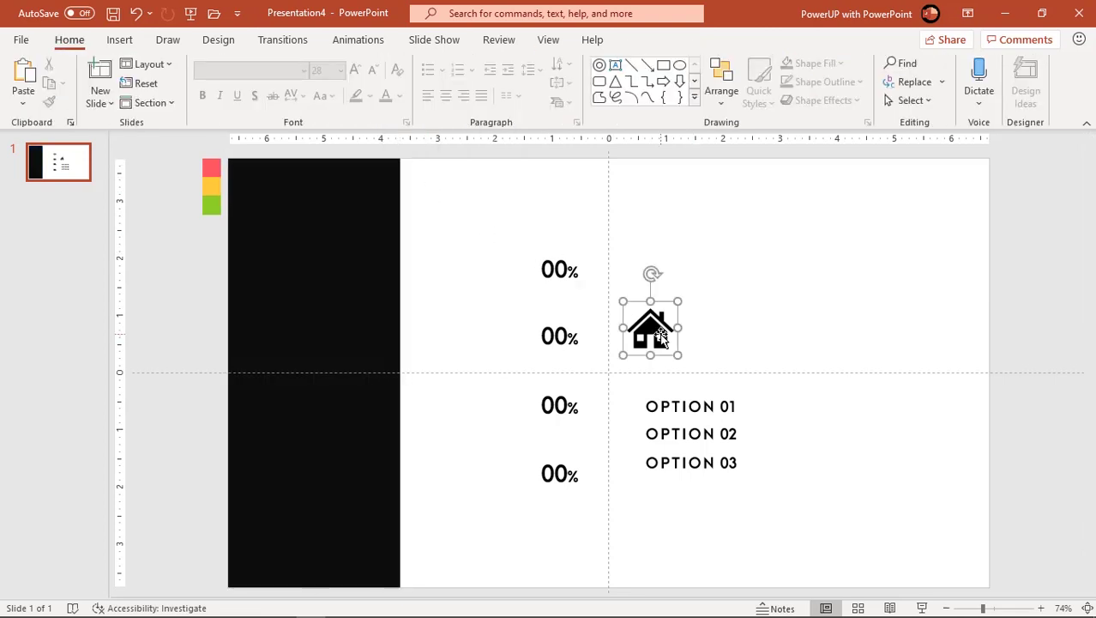
{"action": "left_click", "coordinate": [640, 44]}
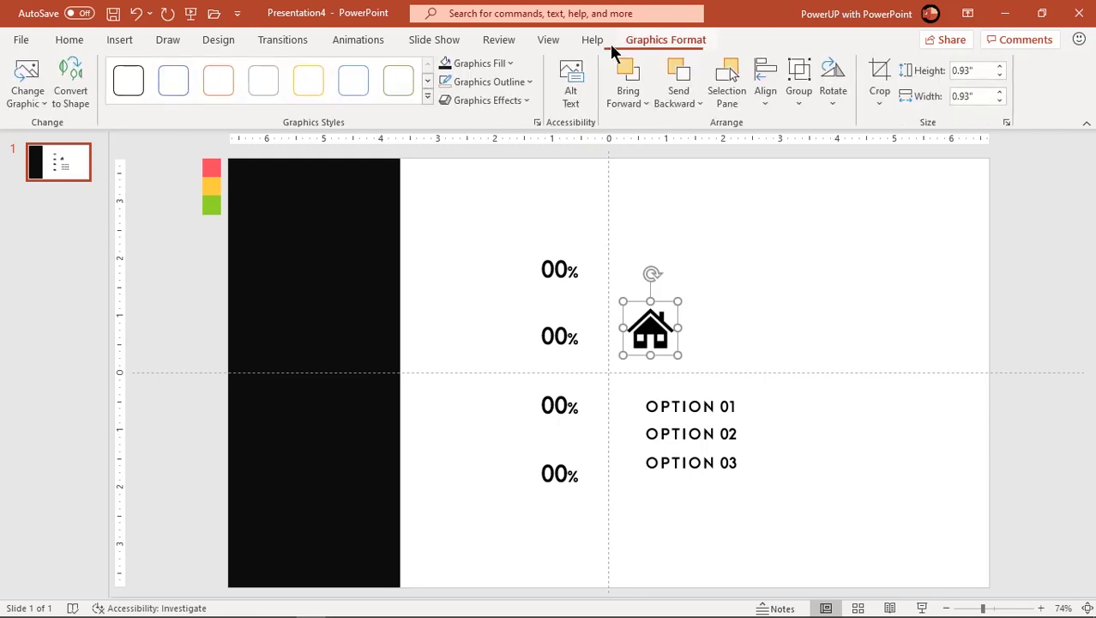
{"action": "left_click", "coordinate": [489, 64]}
{"action": "left_click", "coordinate": [445, 126]}
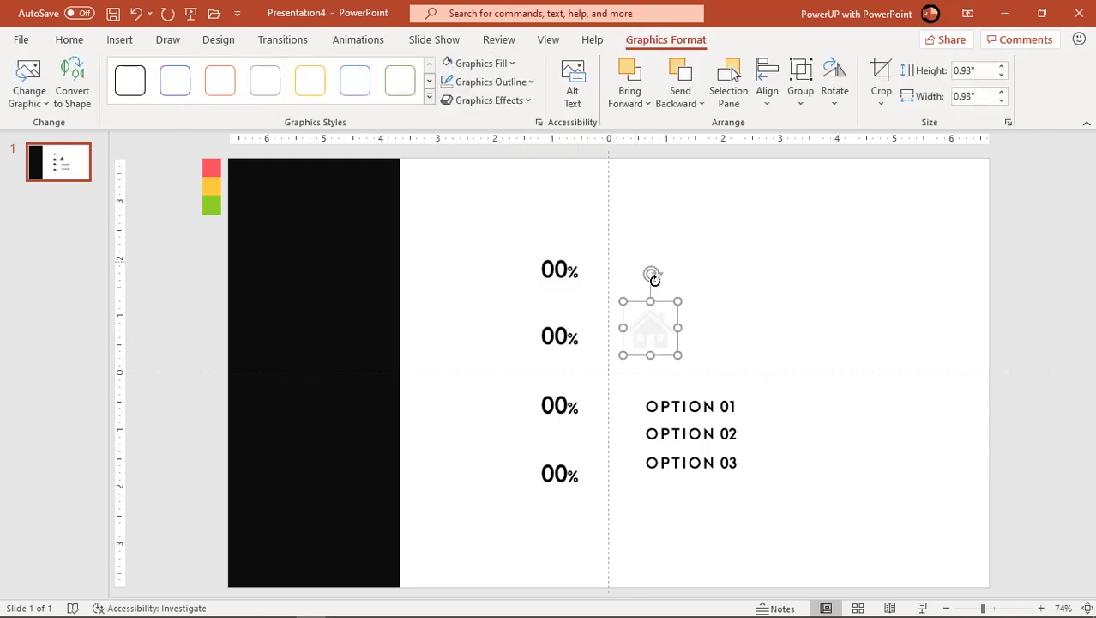
Bring the house icon to front and move it to the top of the black sidebar
{"action": "right_click", "coordinate": [654, 333]}
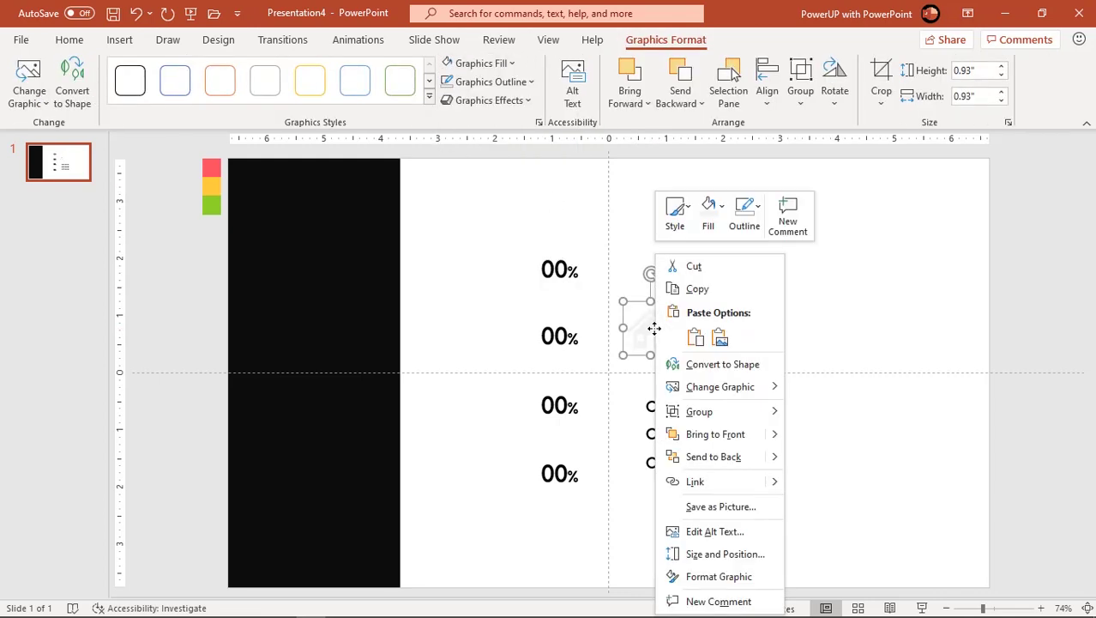
{"action": "left_click", "coordinate": [705, 433]}
{"action": "left_click_drag", "start_coordinate": [648, 333], "coordinate": [313, 196]}
{"action": "left_click", "coordinate": [505, 243]}
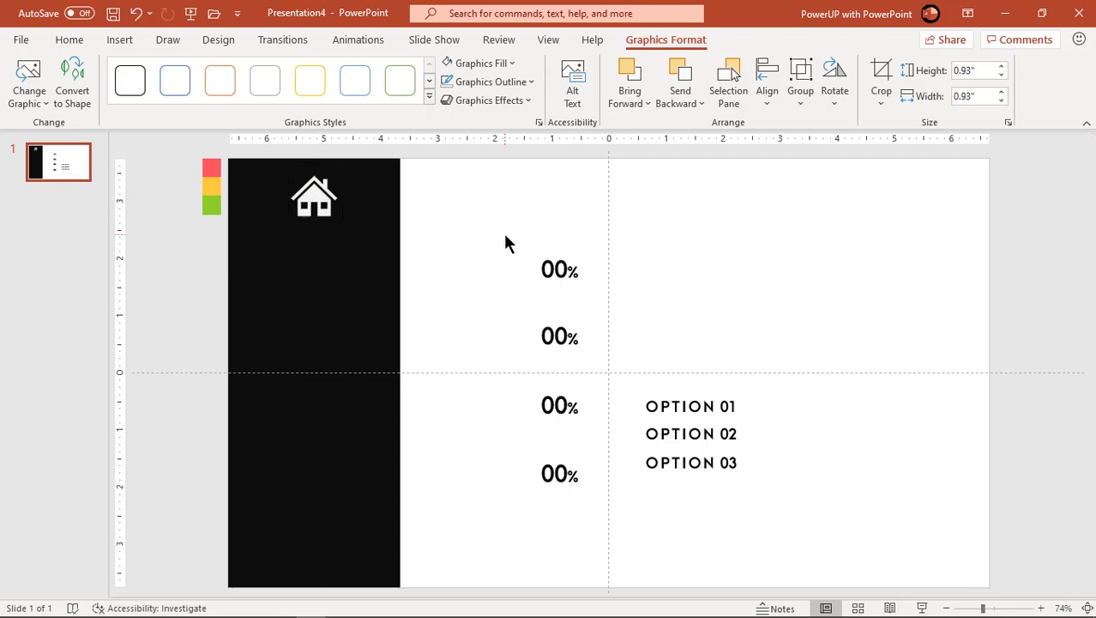
{"action": "left_click_drag", "start_coordinate": [817, 518], "coordinate": [632, 387]}
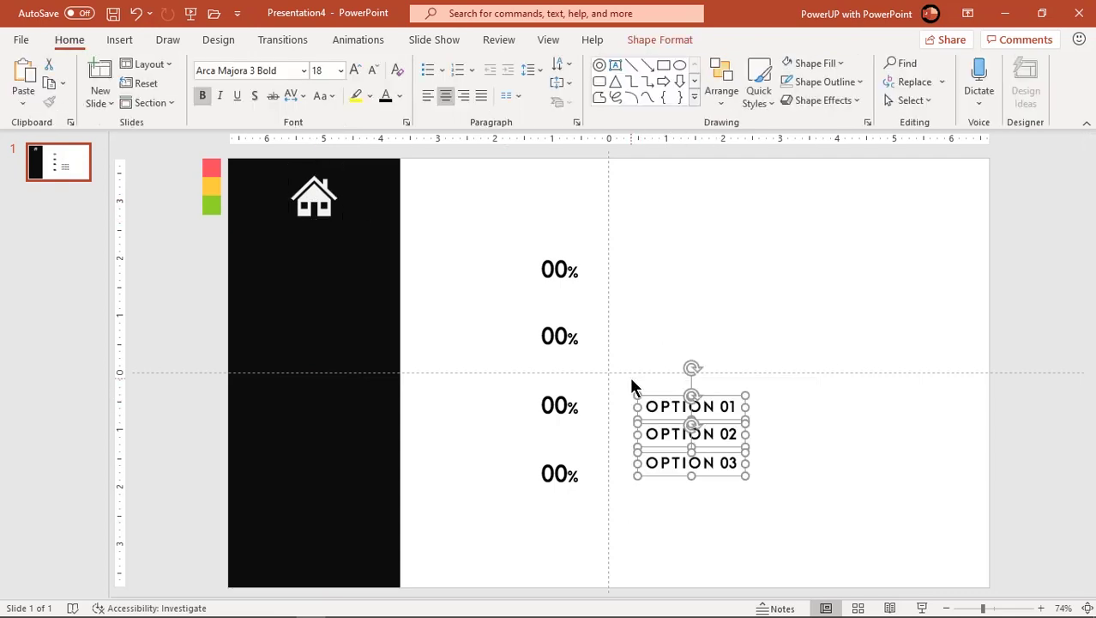
Make the OPTION labels white, bring them to front, and move them onto the sidebar
{"action": "left_click", "coordinate": [400, 96]}
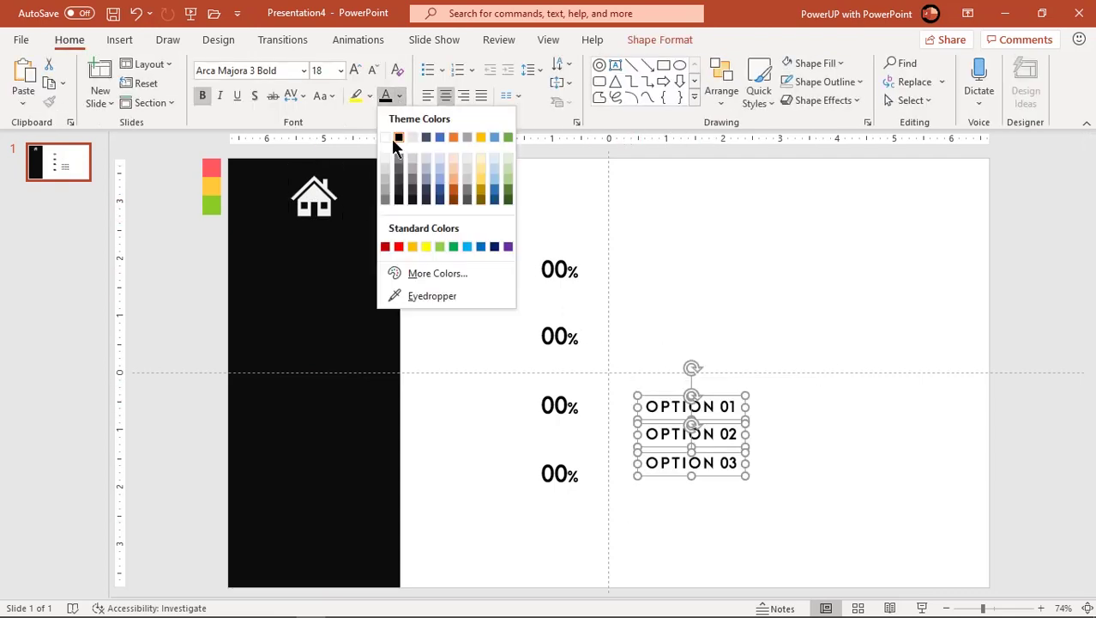
{"action": "left_click", "coordinate": [391, 163]}
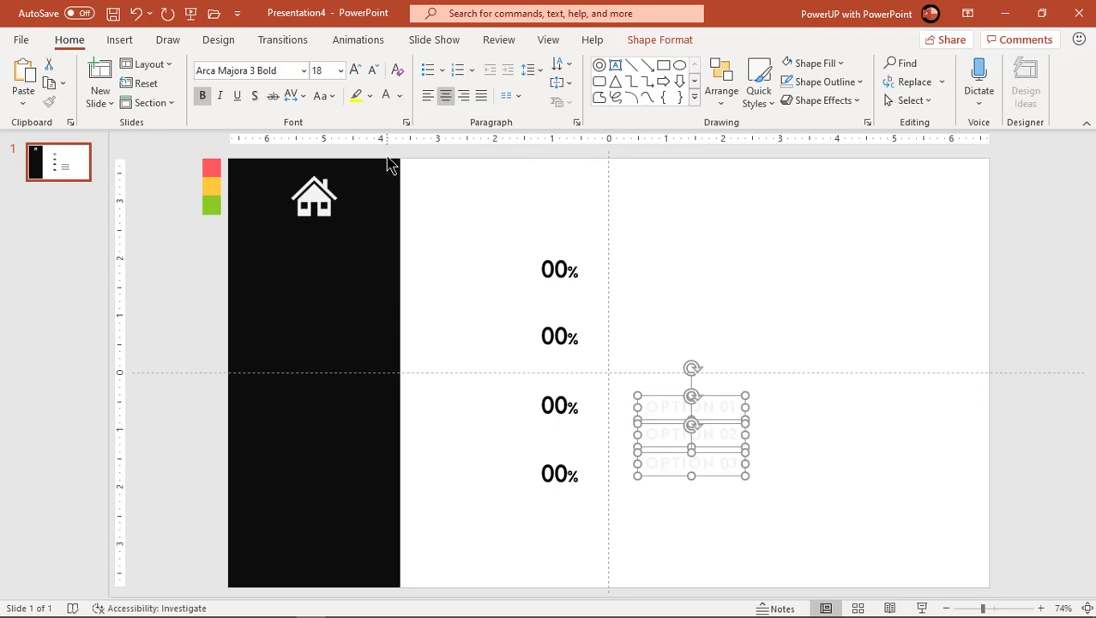
{"action": "right_click", "coordinate": [678, 399]}
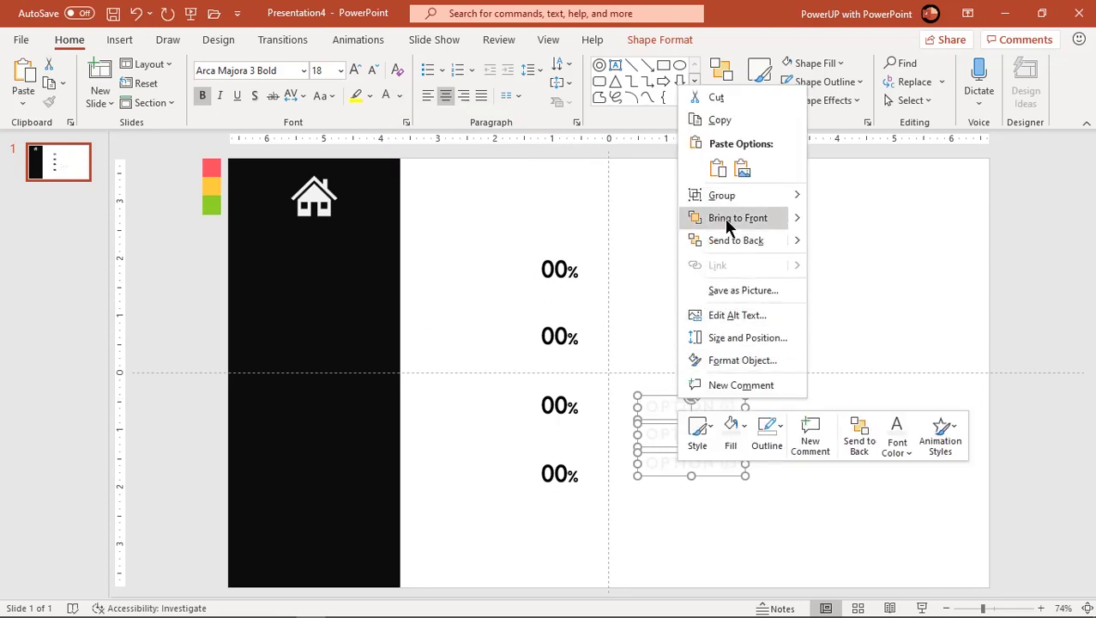
{"action": "left_click", "coordinate": [709, 216]}
{"action": "left_click_drag", "start_coordinate": [673, 399], "coordinate": [289, 277]}
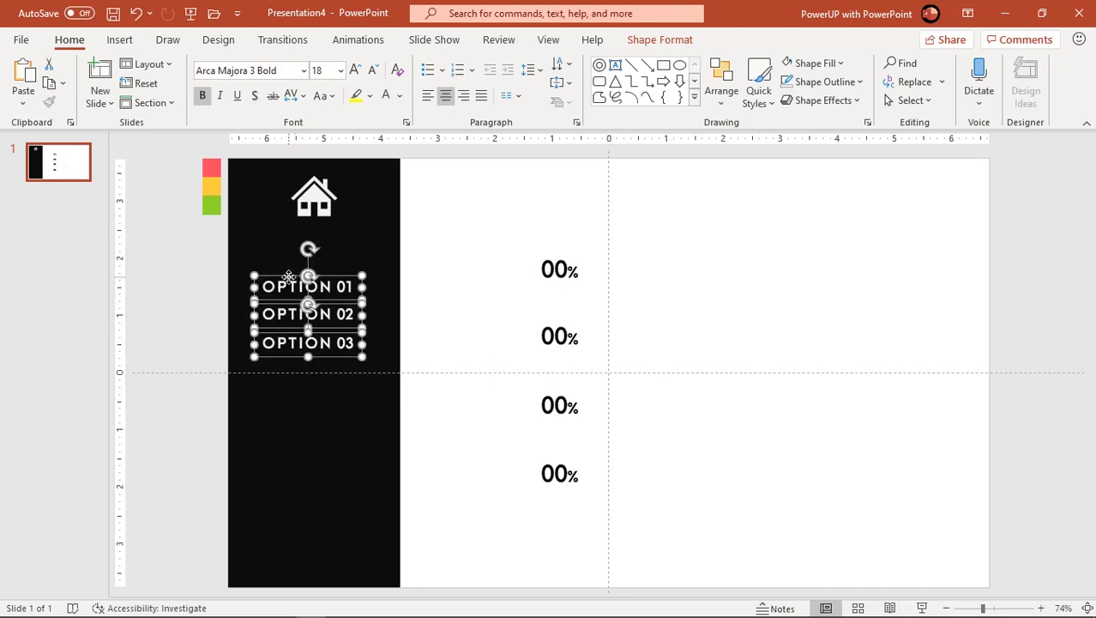
Select the OPTION 01, OPTION 02 and OPTION 03 text boxes together
{"action": "left_click", "coordinate": [460, 308]}
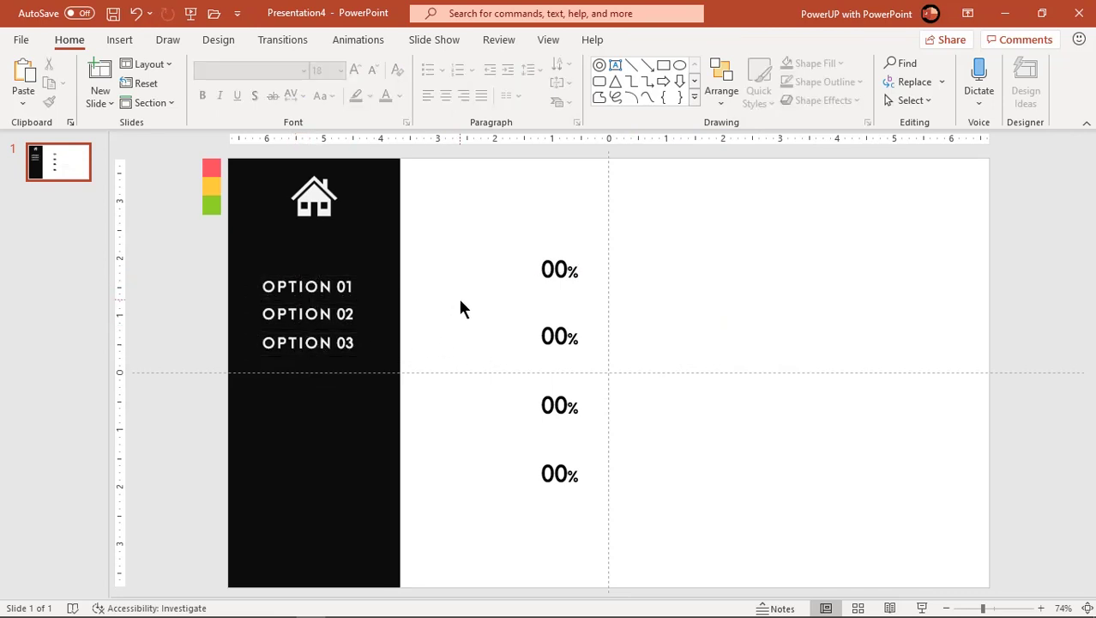
{"action": "left_click", "coordinate": [336, 283]}
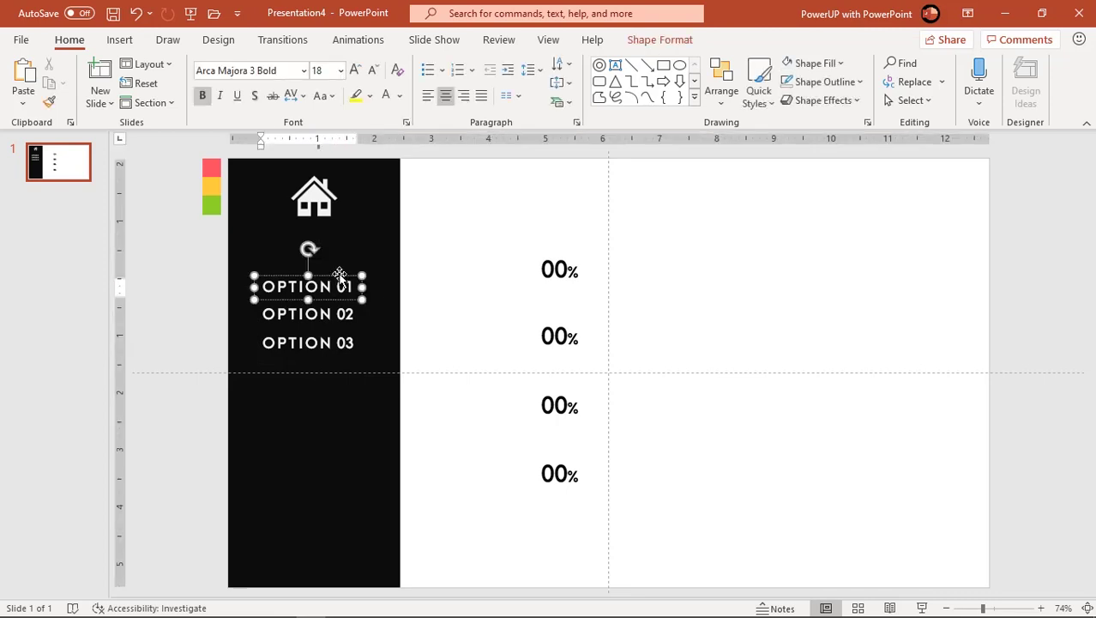
{"action": "left_click", "coordinate": [339, 275]}
{"action": "left_click", "coordinate": [326, 313], "text": "shift"}
{"action": "left_click", "coordinate": [318, 336], "text": "shift"}
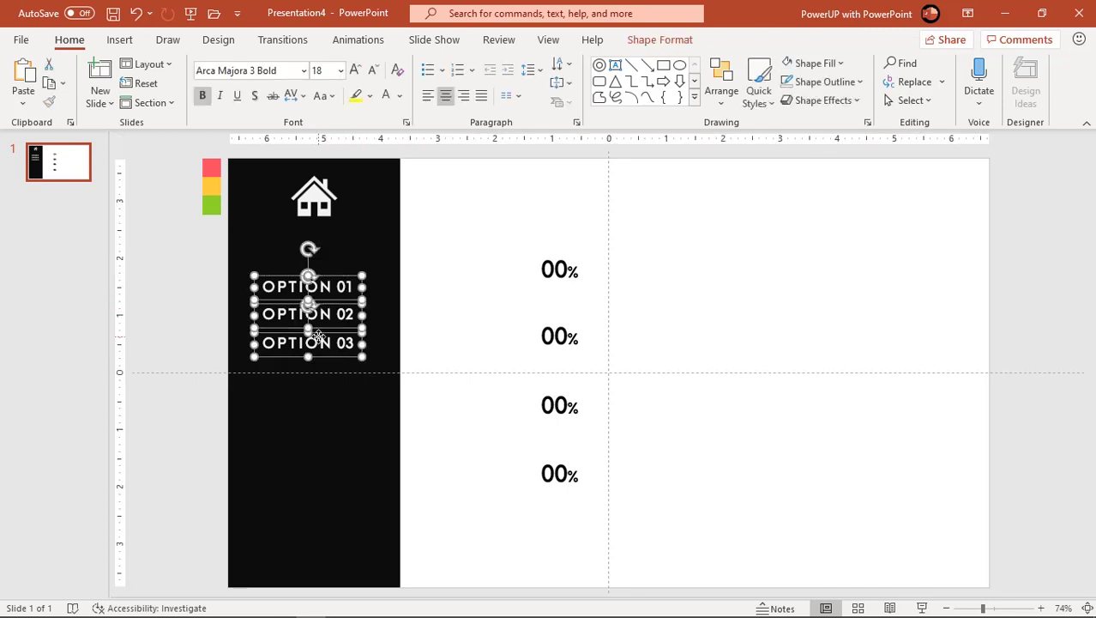
Enlarge the OPTION labels to 20 pt, widen them to one line, and spread them down
{"action": "left_click", "coordinate": [354, 71]}
{"action": "left_click_drag", "start_coordinate": [366, 294], "coordinate": [314, 276]}
{"action": "left_click", "coordinate": [436, 288]}
{"action": "left_click", "coordinate": [326, 277]}
{"action": "left_click", "coordinate": [316, 340]}
{"action": "left_click_drag", "start_coordinate": [283, 358], "coordinate": [276, 422]}
{"action": "left_click_drag", "start_coordinate": [293, 324], "coordinate": [286, 367]}
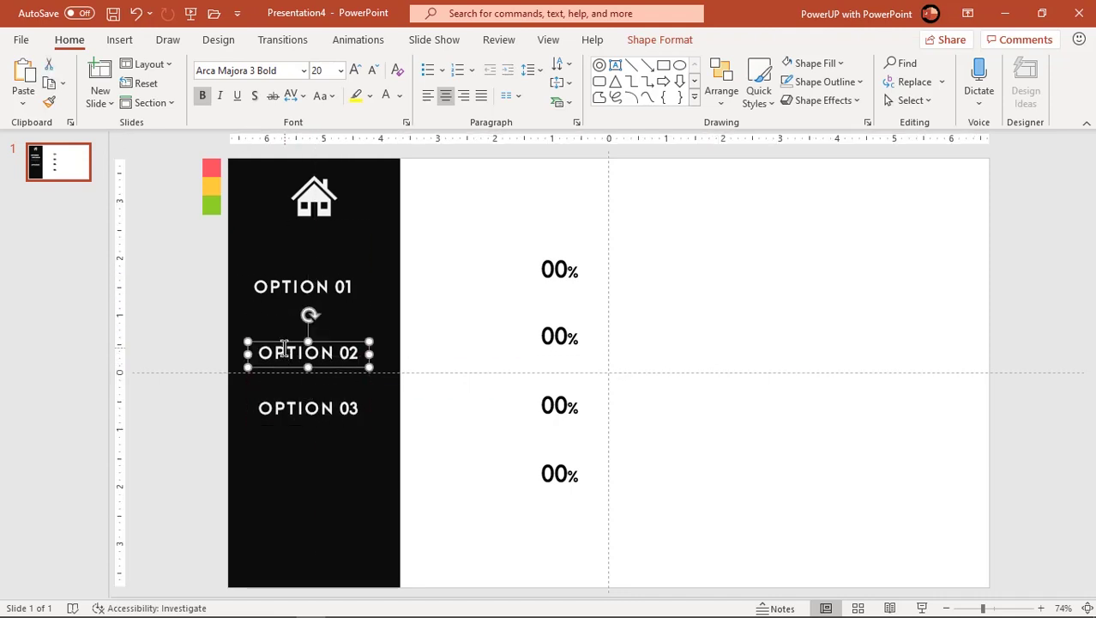
Align the three OPTION labels left, distribute them vertically, and shift them slightly lower
{"action": "left_click", "coordinate": [292, 286]}
{"action": "left_click", "coordinate": [293, 348], "text": "shift"}
{"action": "left_click", "coordinate": [296, 405], "text": "shift"}
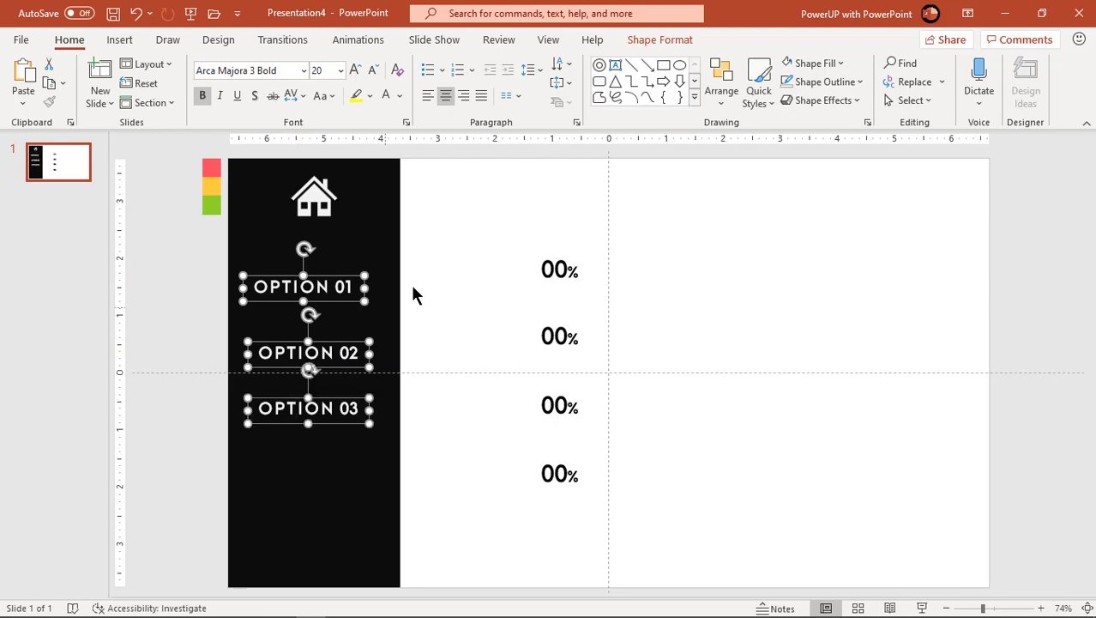
{"action": "left_click", "coordinate": [659, 39]}
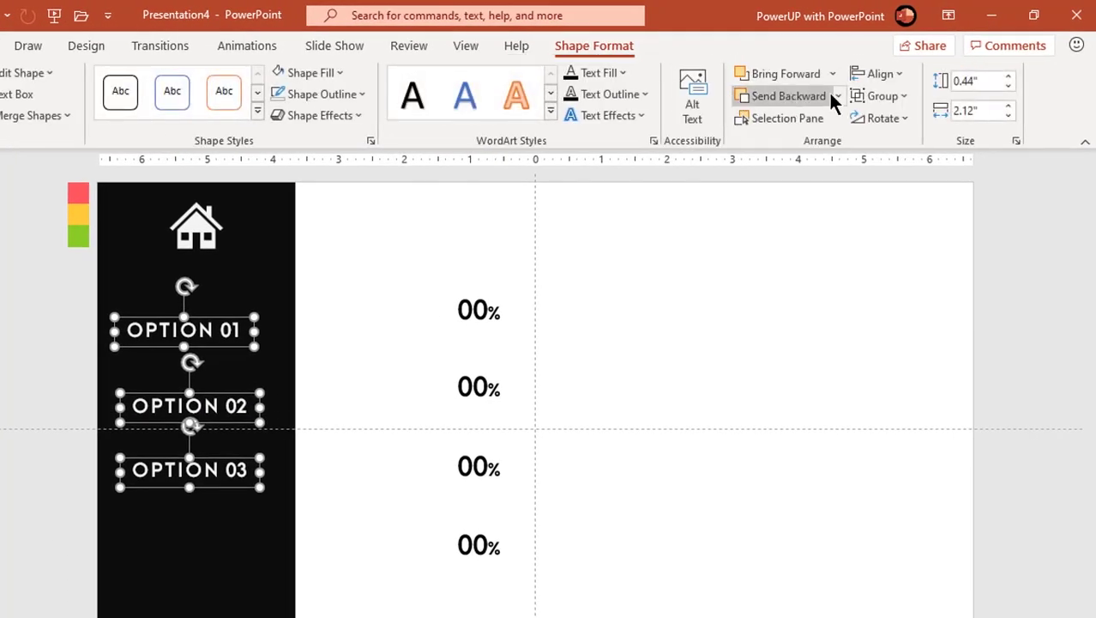
{"action": "left_click", "coordinate": [869, 73]}
{"action": "left_click", "coordinate": [868, 92]}
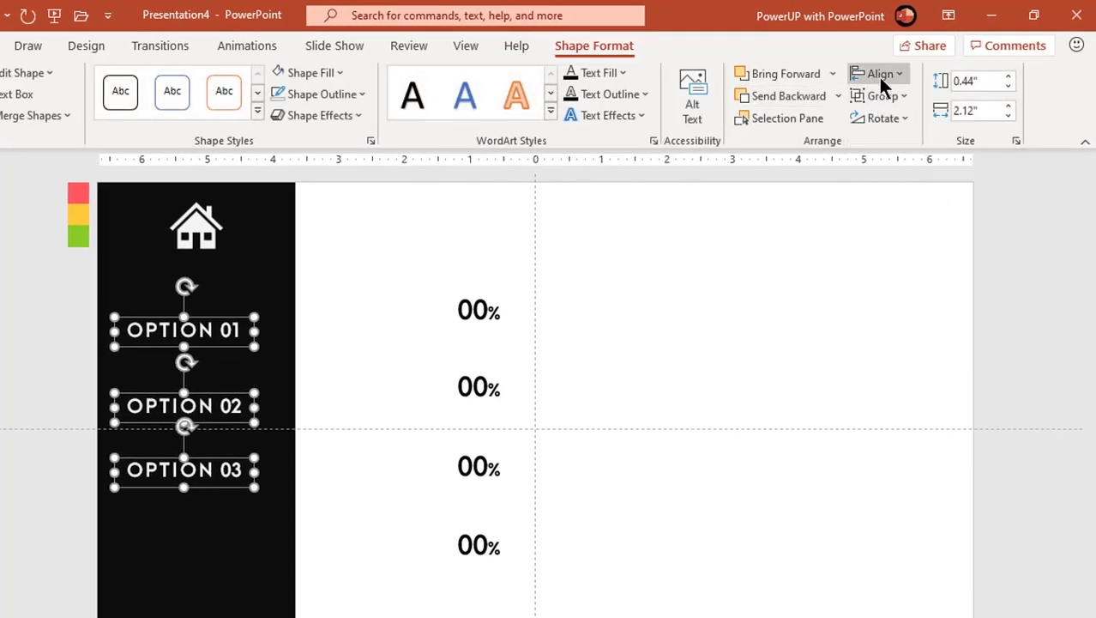
{"action": "left_click", "coordinate": [878, 74]}
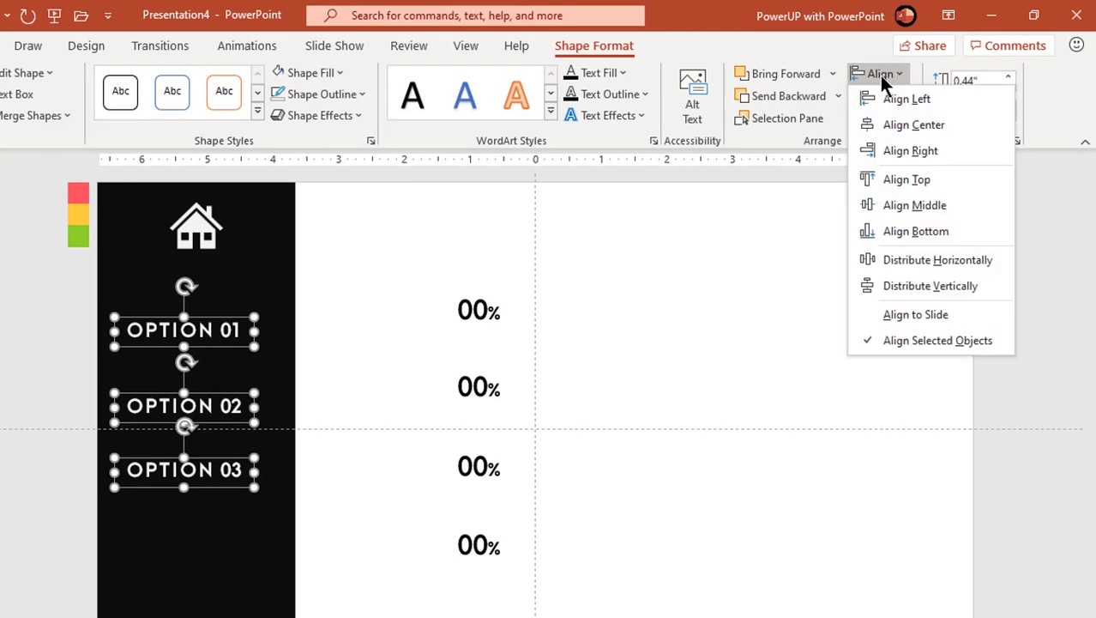
{"action": "left_click", "coordinate": [893, 289]}
{"action": "key", "text": "Escape"}
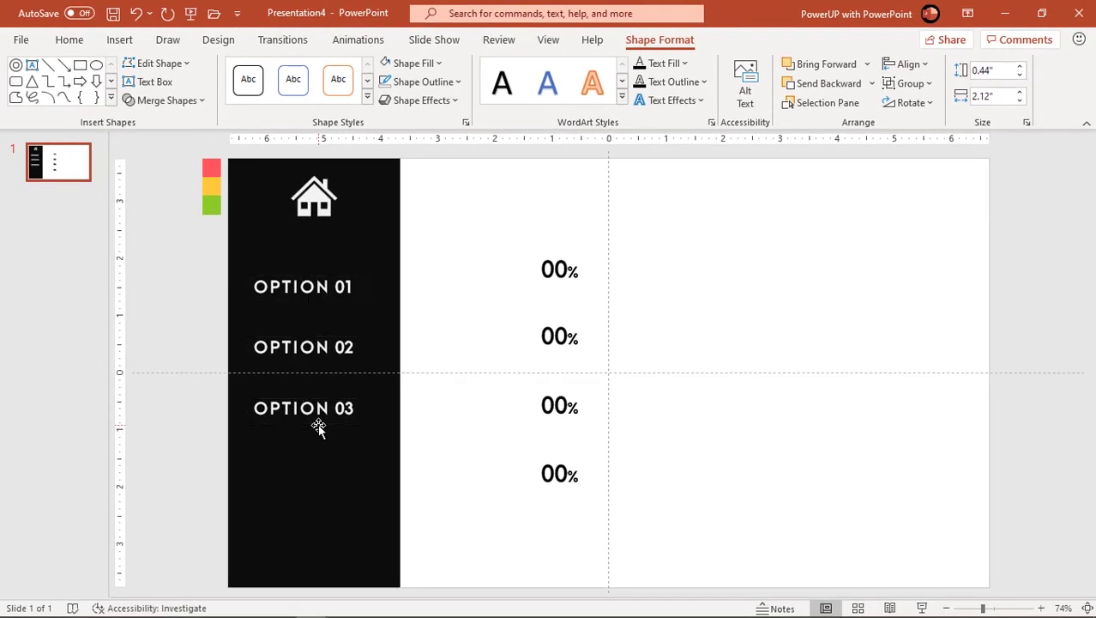
{"action": "left_click_drag", "start_coordinate": [318, 429], "coordinate": [313, 448]}
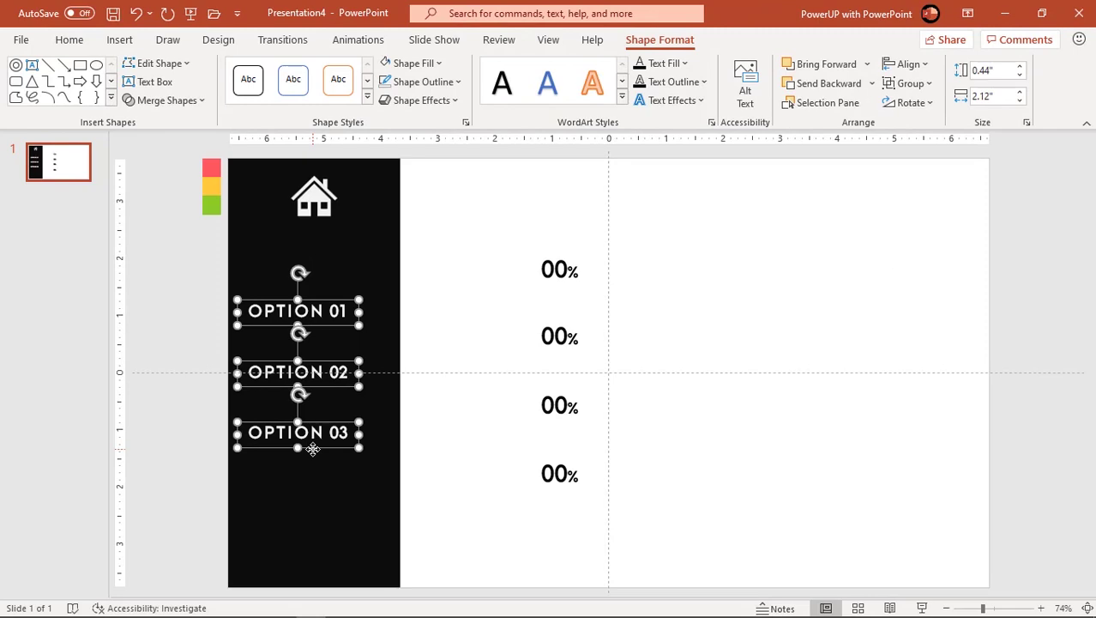
{"action": "left_click", "coordinate": [448, 335]}
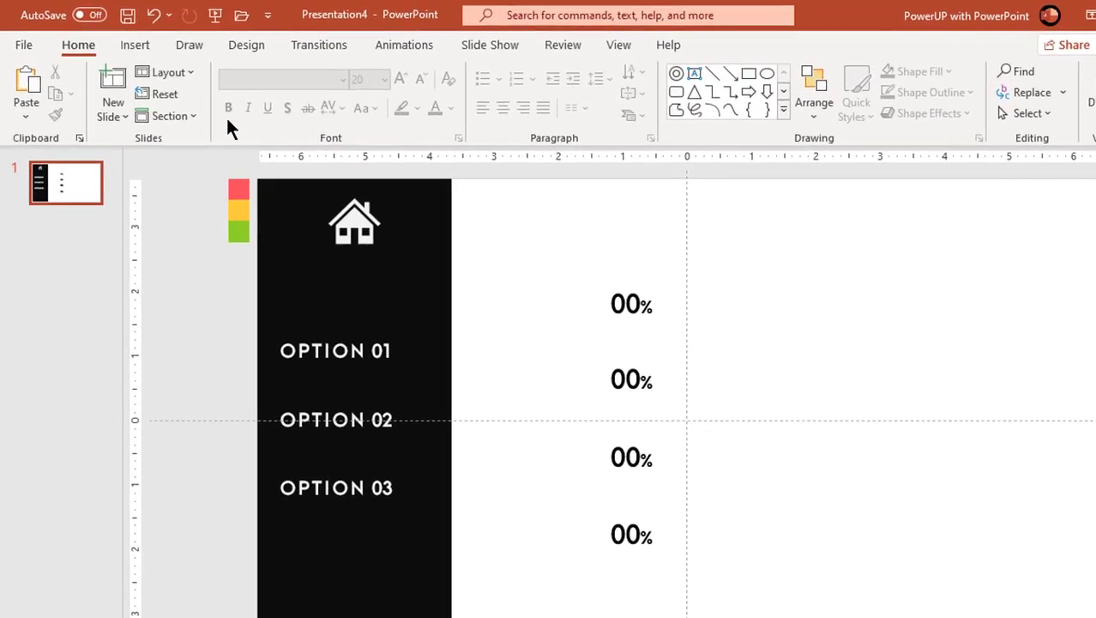
Draw a small white hollow-circle ring with no outline beside OPTION 01
{"action": "left_click", "coordinate": [136, 50]}
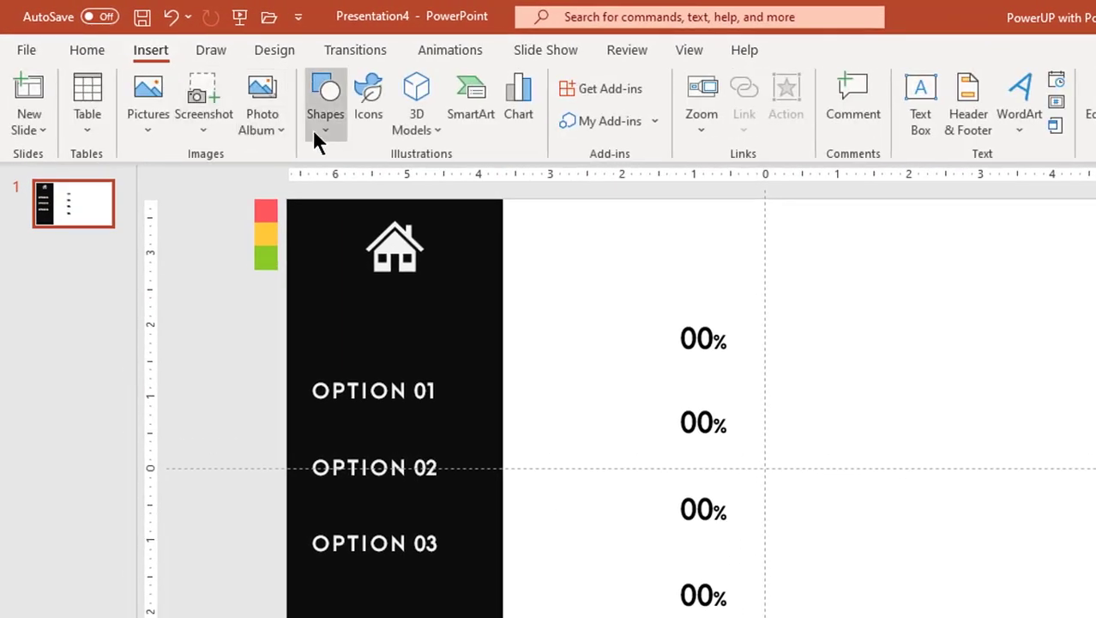
{"action": "left_click", "coordinate": [280, 117]}
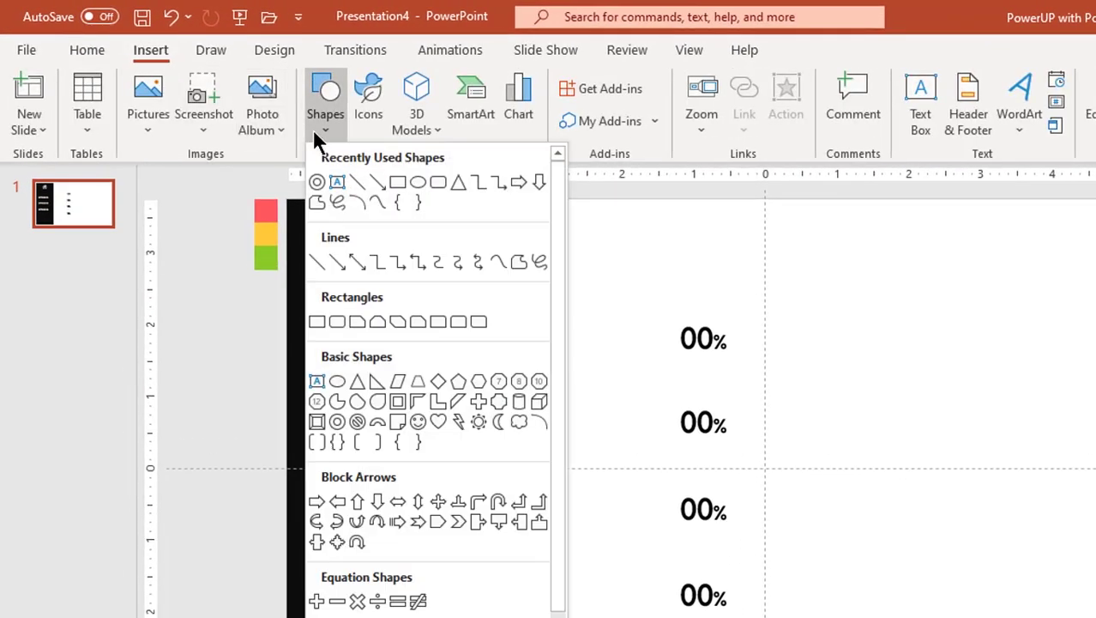
{"action": "left_click", "coordinate": [337, 423]}
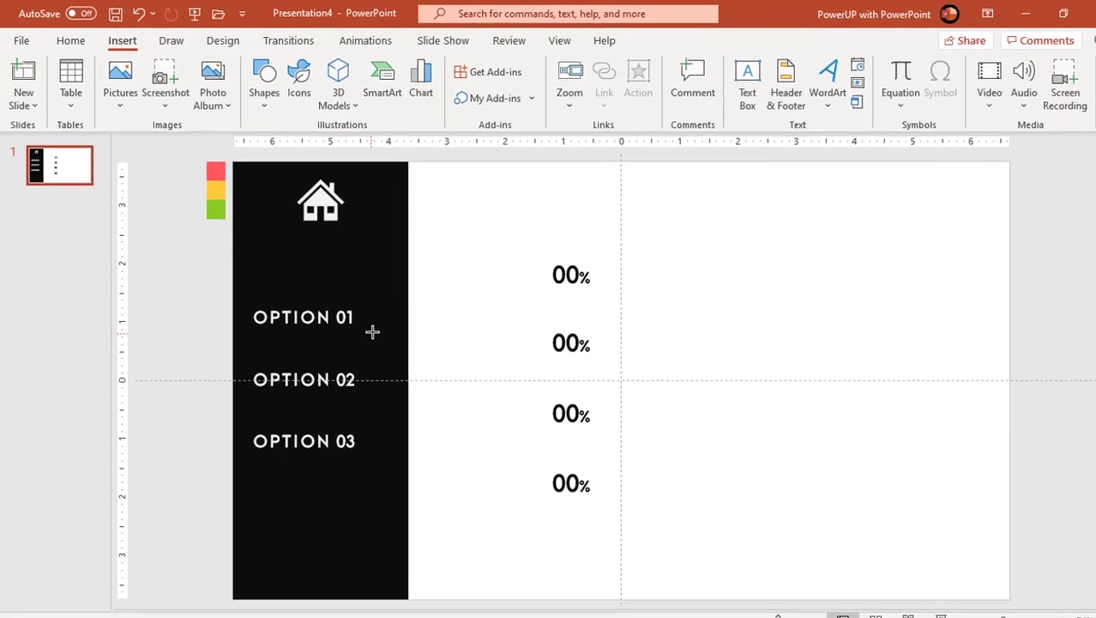
{"action": "left_click_drag", "start_coordinate": [377, 312], "coordinate": [379, 311]}
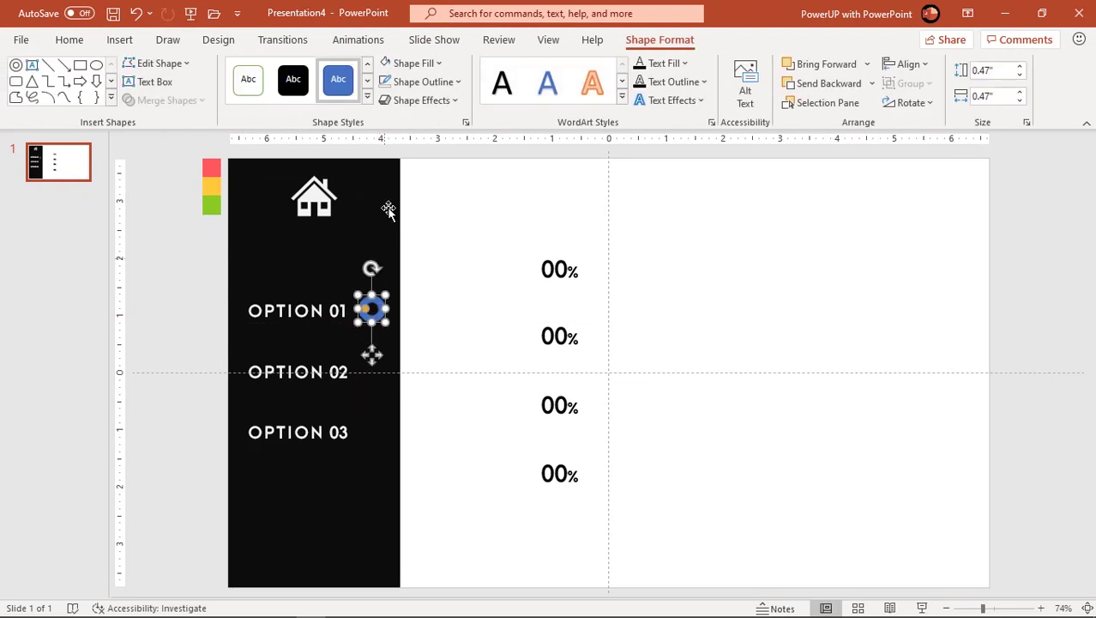
{"action": "left_click", "coordinate": [413, 83]}
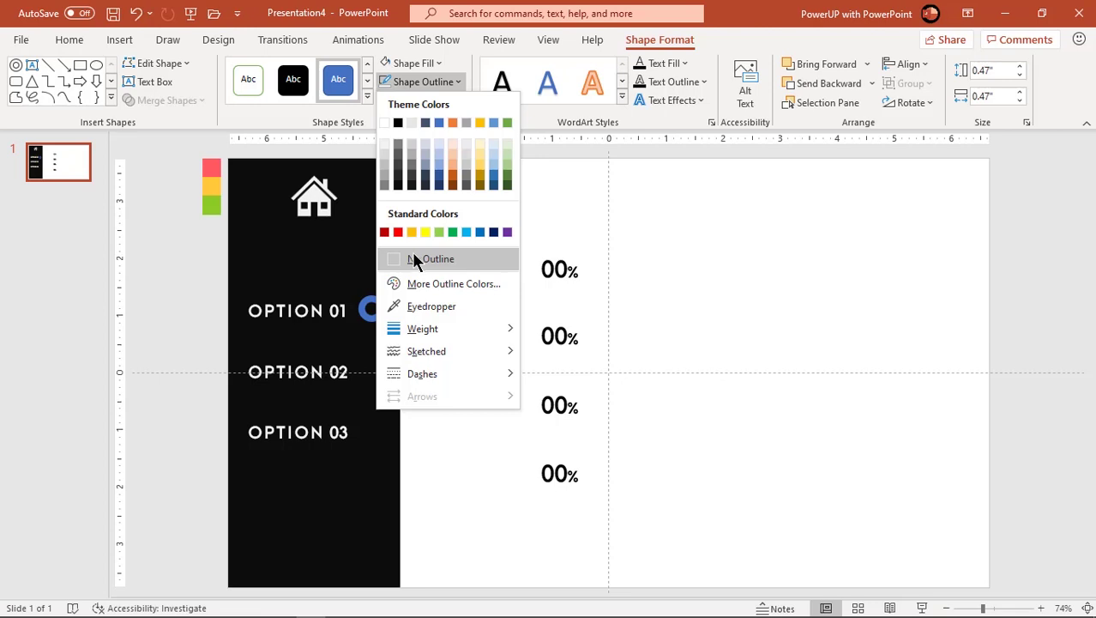
{"action": "left_click", "coordinate": [411, 252]}
{"action": "left_click", "coordinate": [411, 63]}
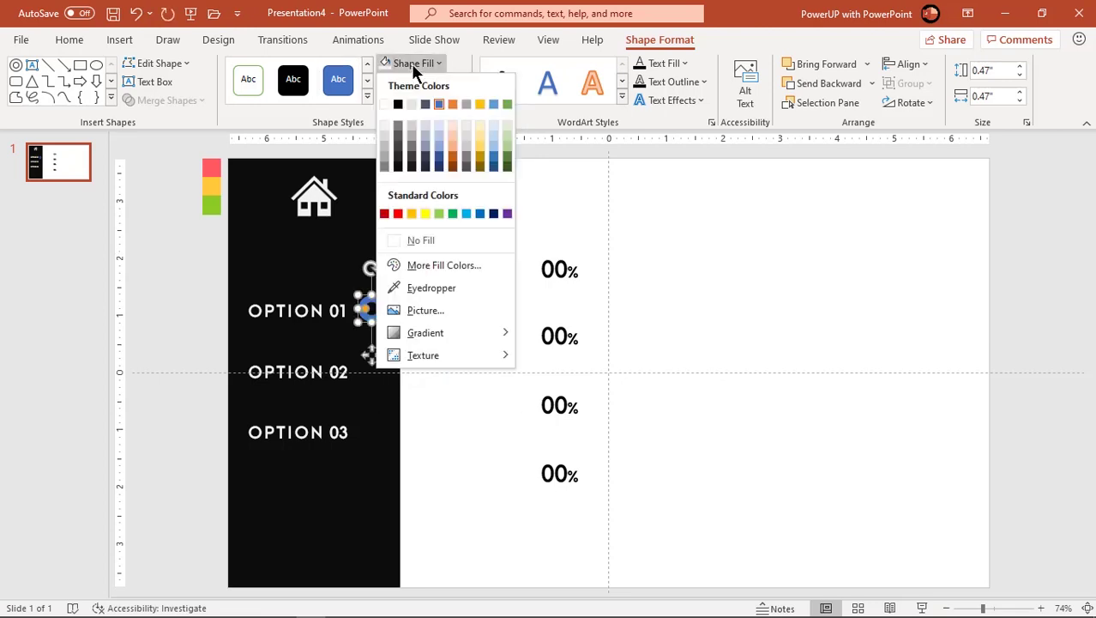
{"action": "left_click", "coordinate": [383, 120]}
Place copies of the white ring beside OPTION 02 and OPTION 03
{"action": "scroll", "coordinate": [395, 335], "scroll_direction": "up", "scroll_amount": 5}
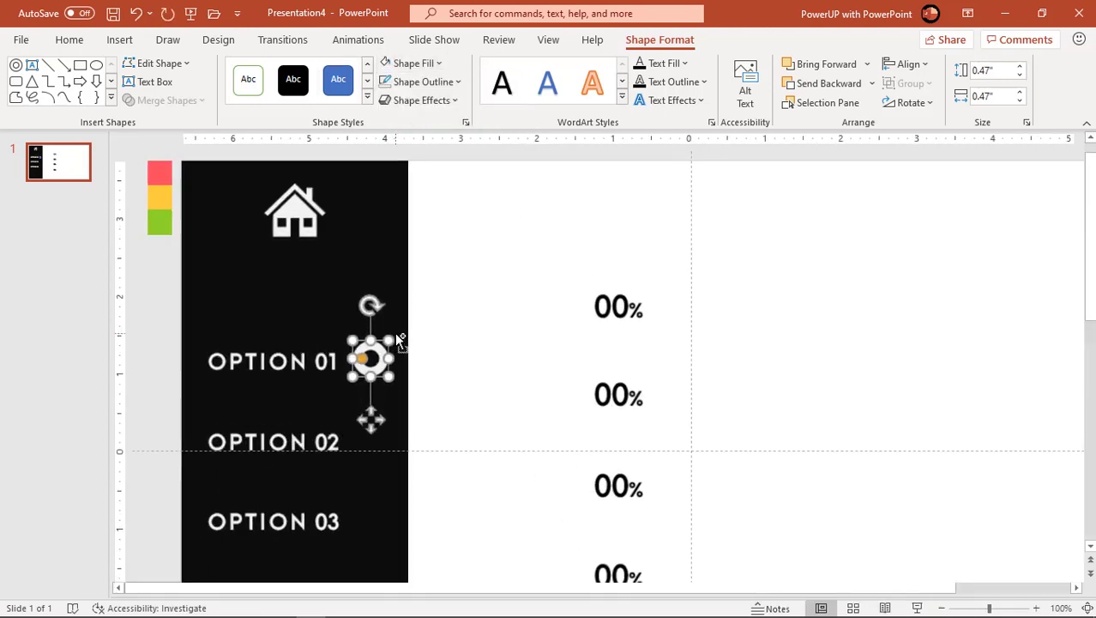
{"action": "scroll", "coordinate": [419, 371], "scroll_direction": "down", "scroll_amount": 1}
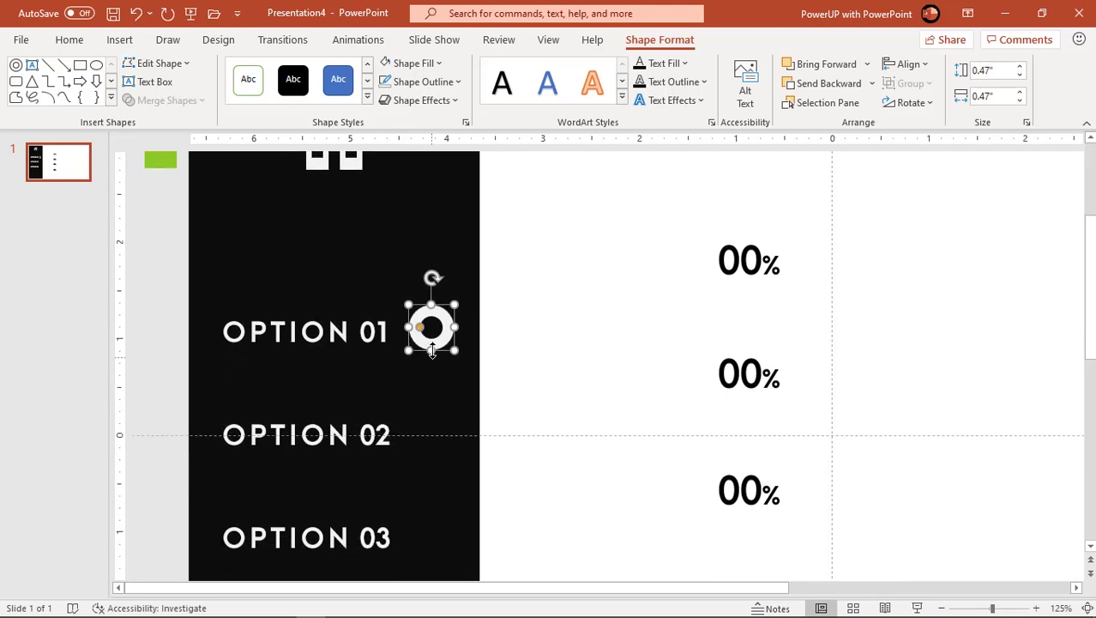
{"action": "left_click_drag", "start_coordinate": [431, 343], "coordinate": [428, 547]}
{"action": "scroll", "coordinate": [461, 496], "scroll_direction": "down", "scroll_amount": 2}
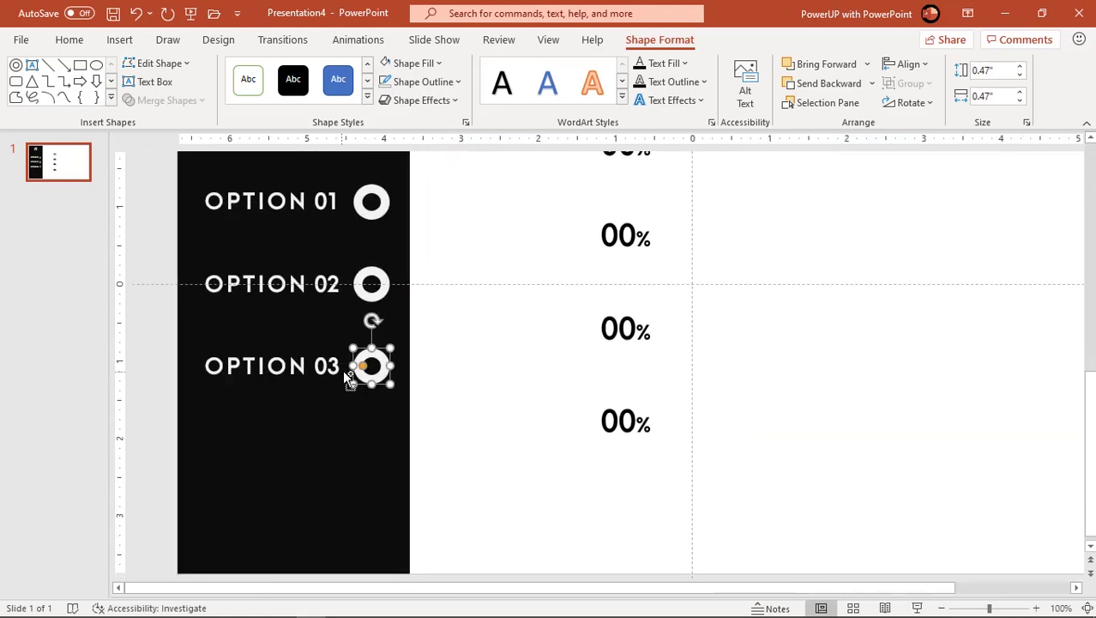
Group OPTION 03 and OPTION 02 each with its white ring
{"action": "left_click", "coordinate": [295, 365], "text": "shift"}
{"action": "right_click", "coordinate": [300, 352]}
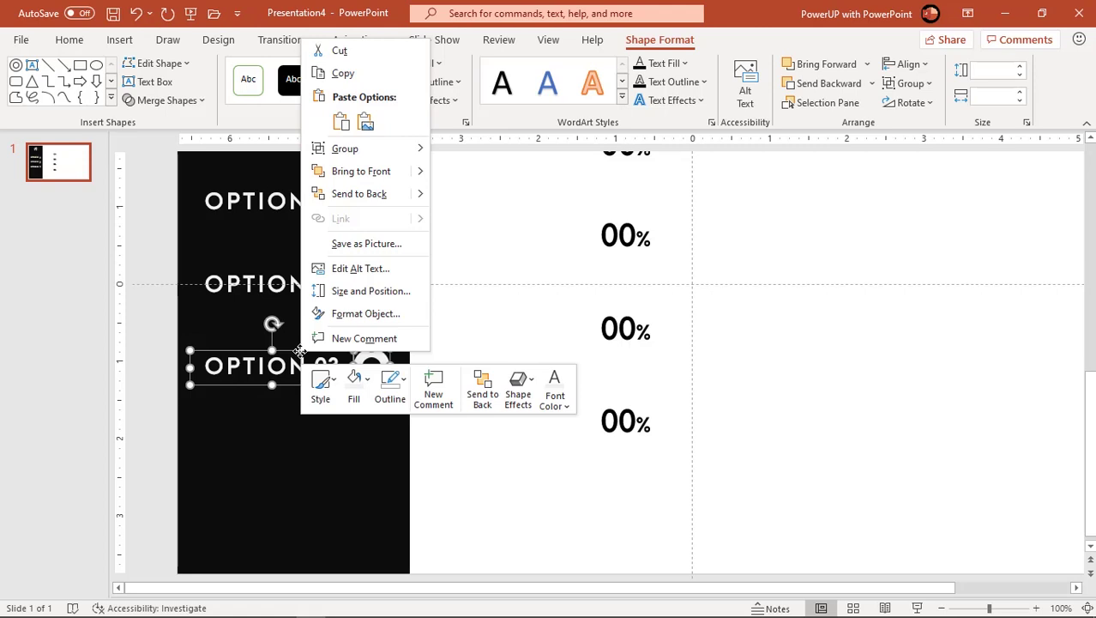
{"action": "mouse_move", "coordinate": [427, 152]}
{"action": "left_click", "coordinate": [473, 151]}
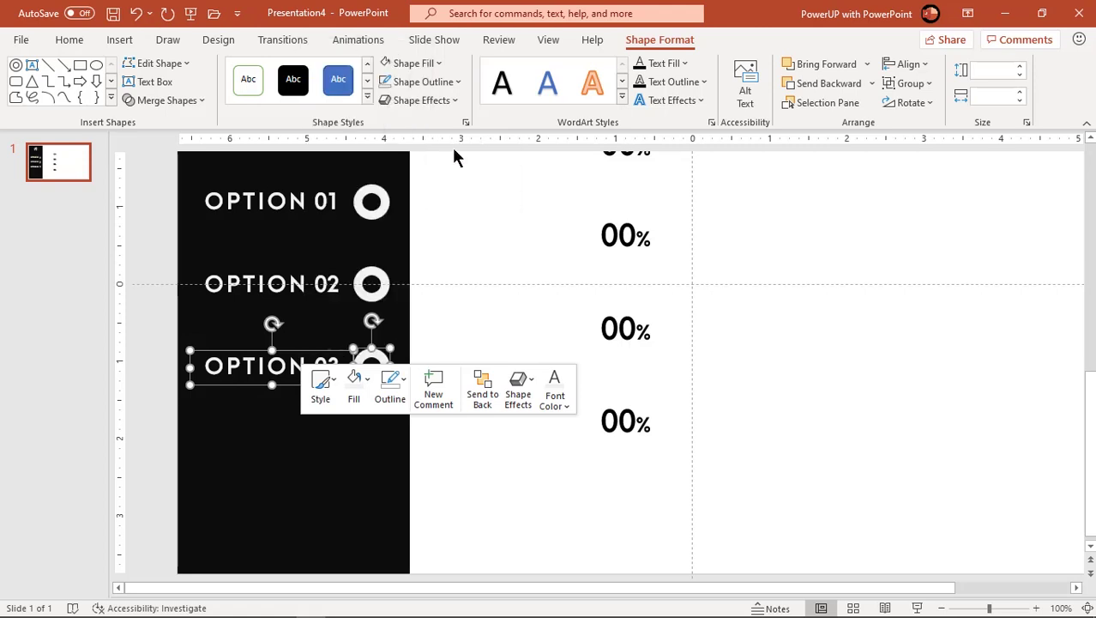
{"action": "left_click", "coordinate": [325, 277]}
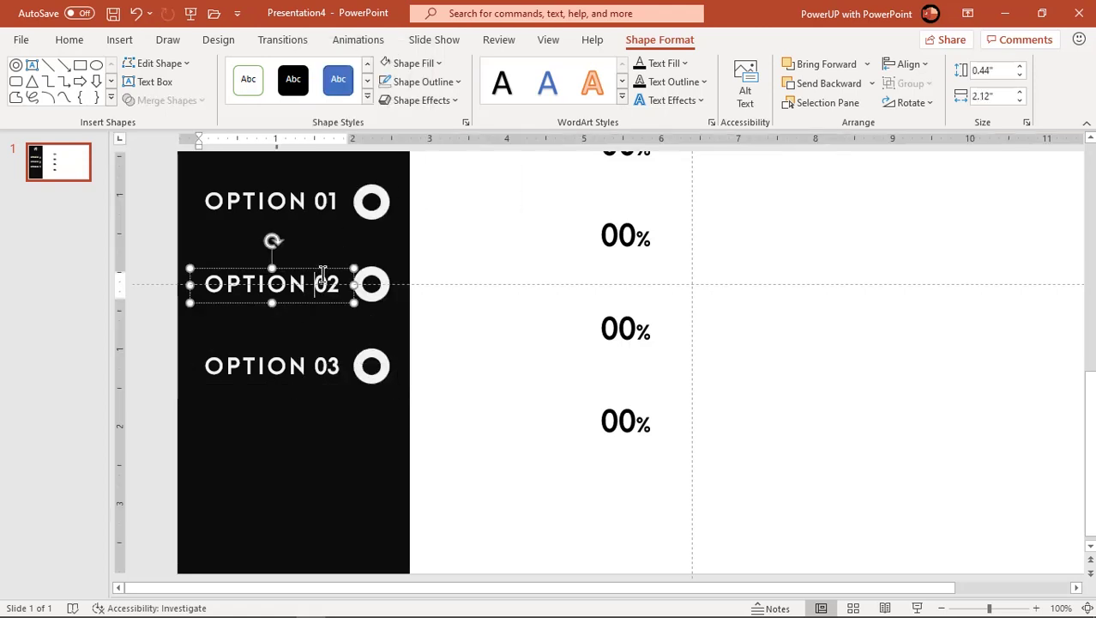
{"action": "left_click", "coordinate": [374, 299], "text": "shift"}
{"action": "right_click", "coordinate": [374, 299]}
{"action": "mouse_move", "coordinate": [481, 416]}
{"action": "left_click", "coordinate": [541, 406]}
Group OPTION 01 with its white ring
{"action": "left_click", "coordinate": [318, 213]}
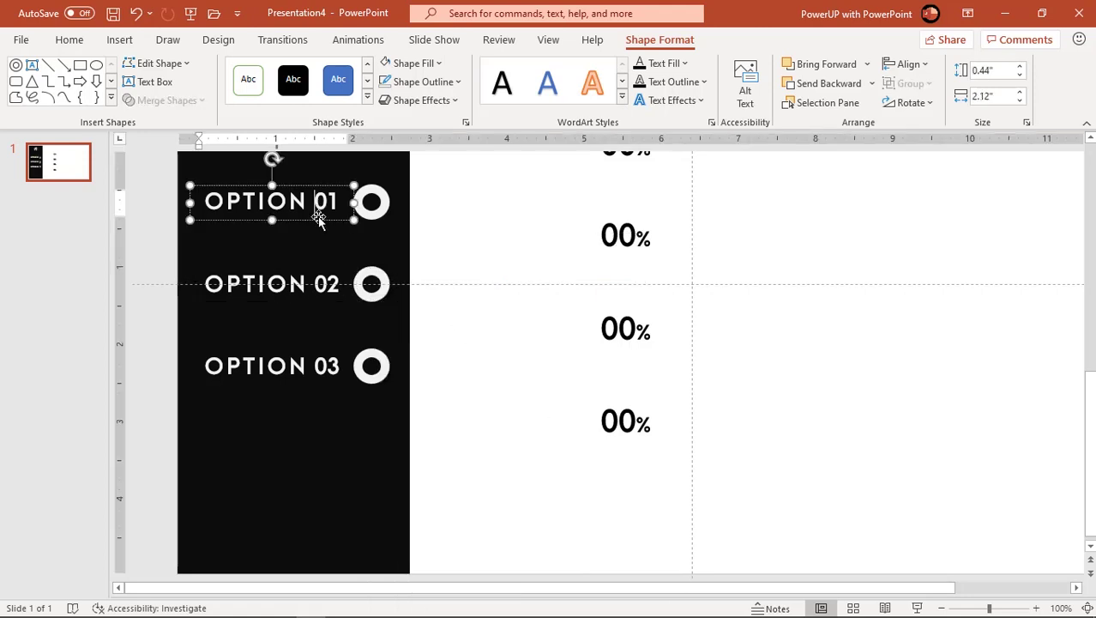
{"action": "left_click", "coordinate": [374, 216], "text": "shift"}
{"action": "right_click", "coordinate": [375, 216]}
{"action": "mouse_move", "coordinate": [420, 325]}
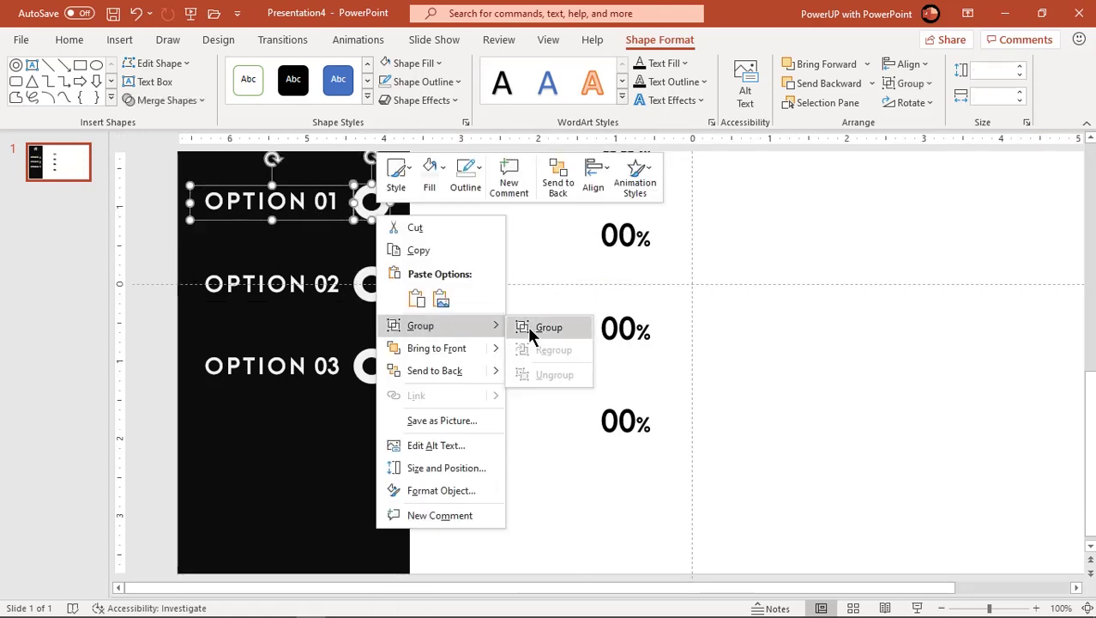
{"action": "left_click", "coordinate": [533, 331]}
{"action": "scroll", "coordinate": [526, 334], "scroll_direction": "down", "scroll_amount": 1, "text": "ctrl"}
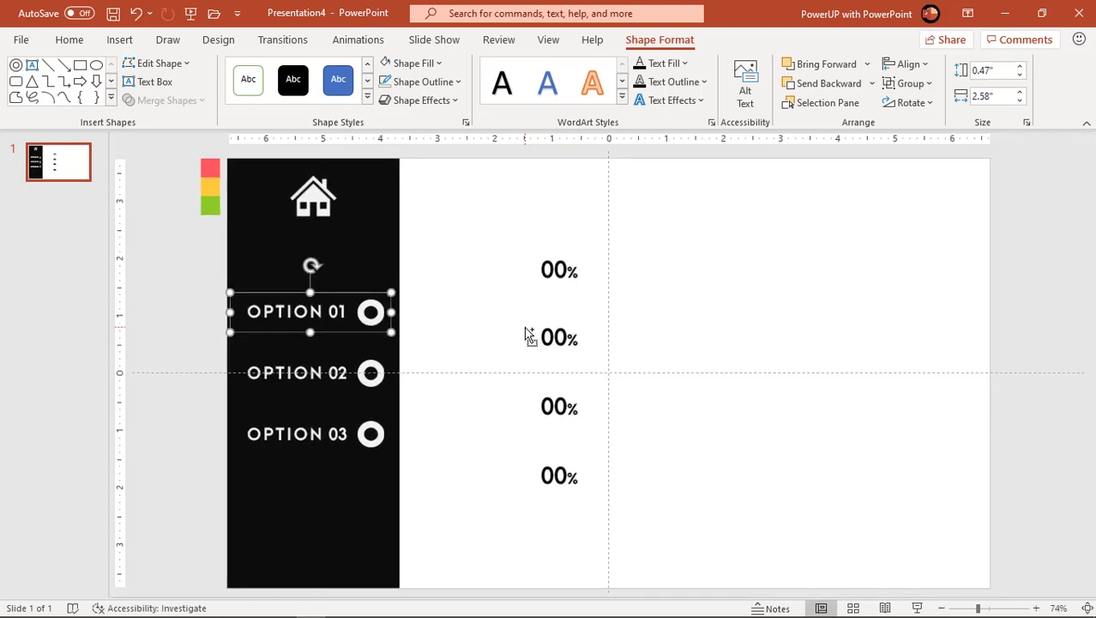
{"action": "left_click", "coordinate": [493, 315]}
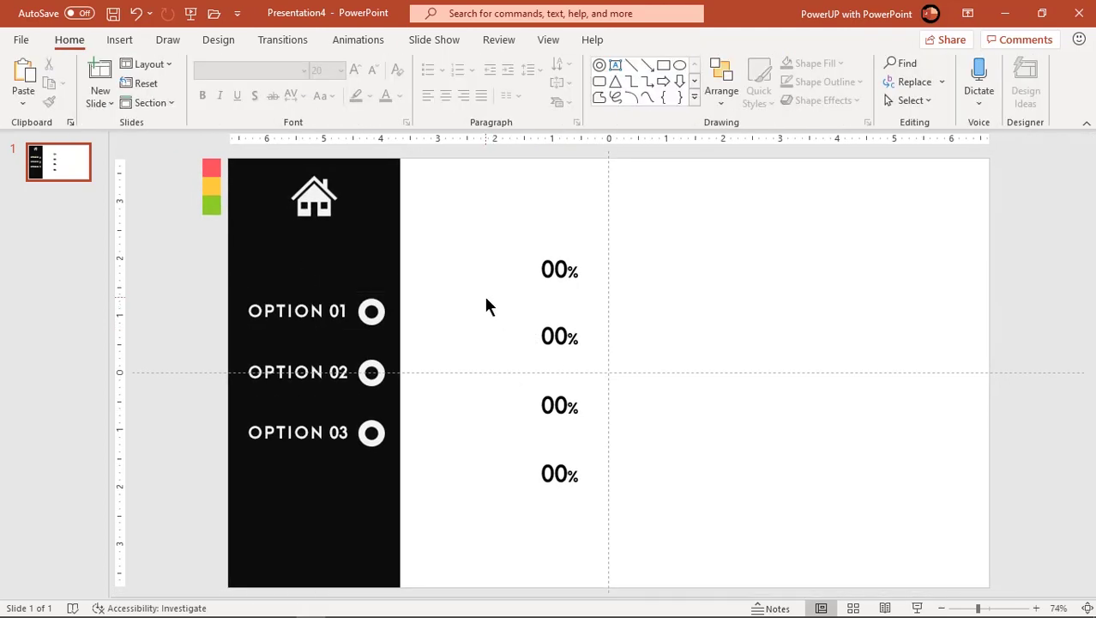
Cover the area right of the sidebar with a dark, outline-free rectangle sent to back
{"action": "left_click", "coordinate": [123, 41]}
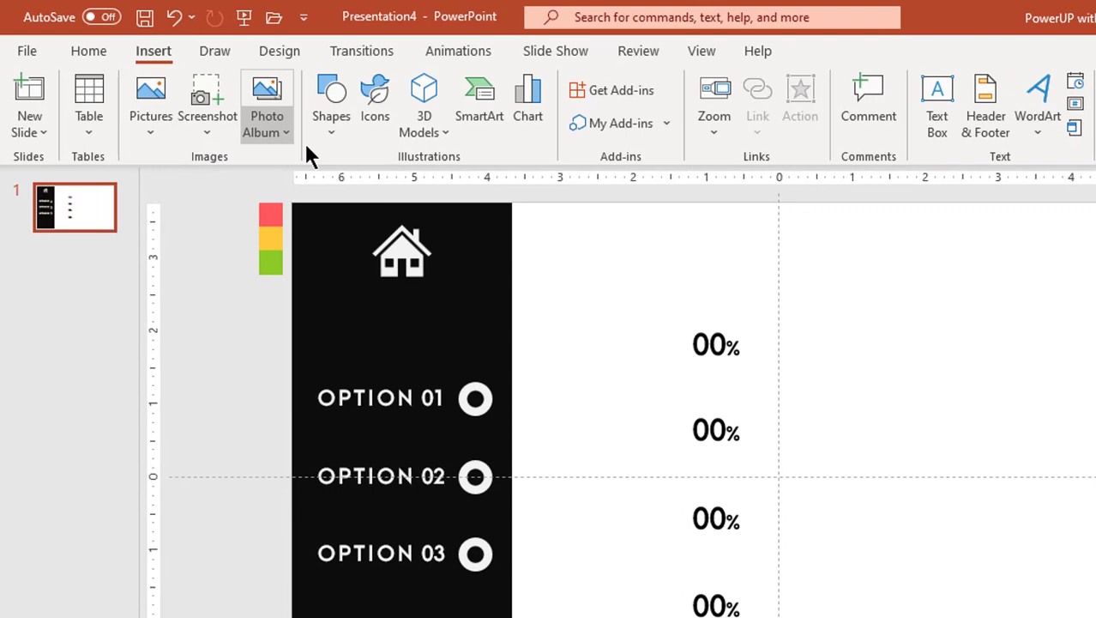
{"action": "left_click", "coordinate": [299, 124]}
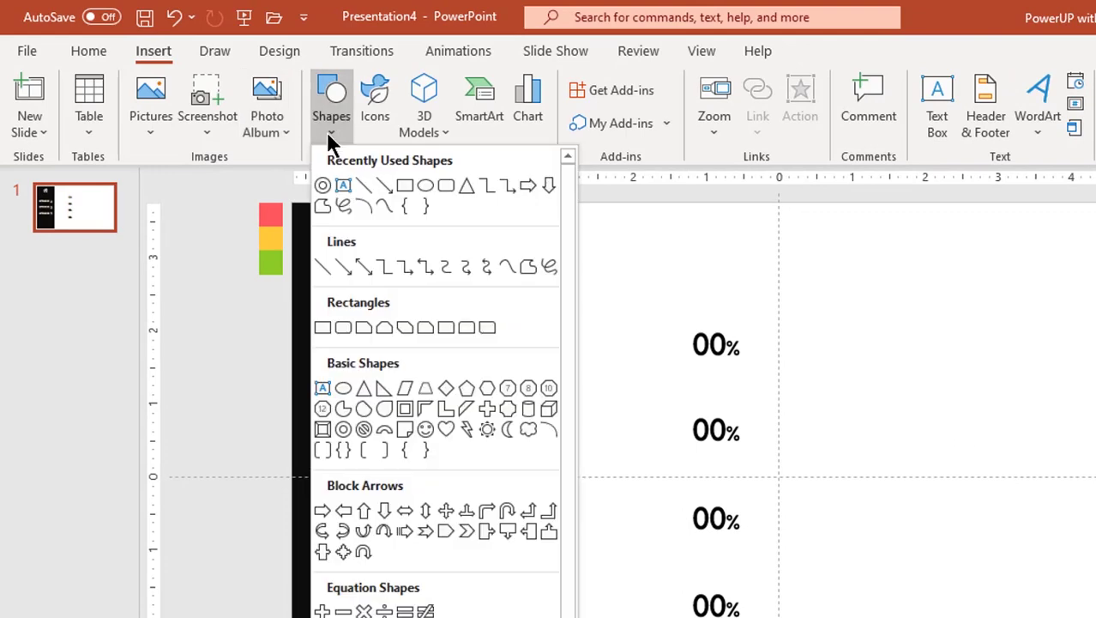
{"action": "left_click", "coordinate": [408, 187]}
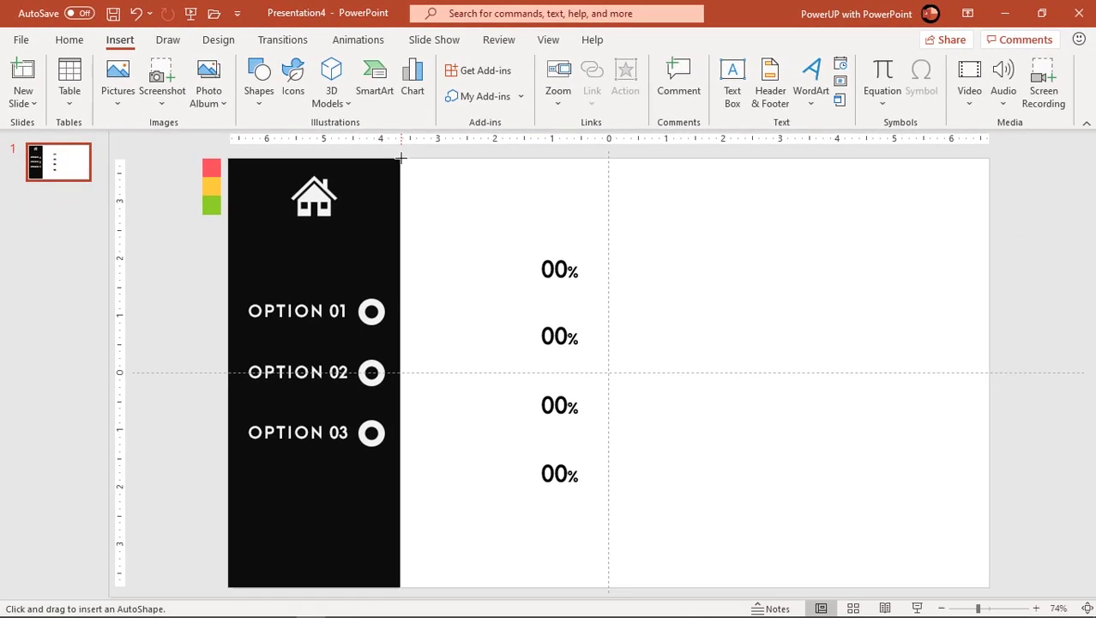
{"action": "left_click_drag", "start_coordinate": [411, 172], "coordinate": [990, 587]}
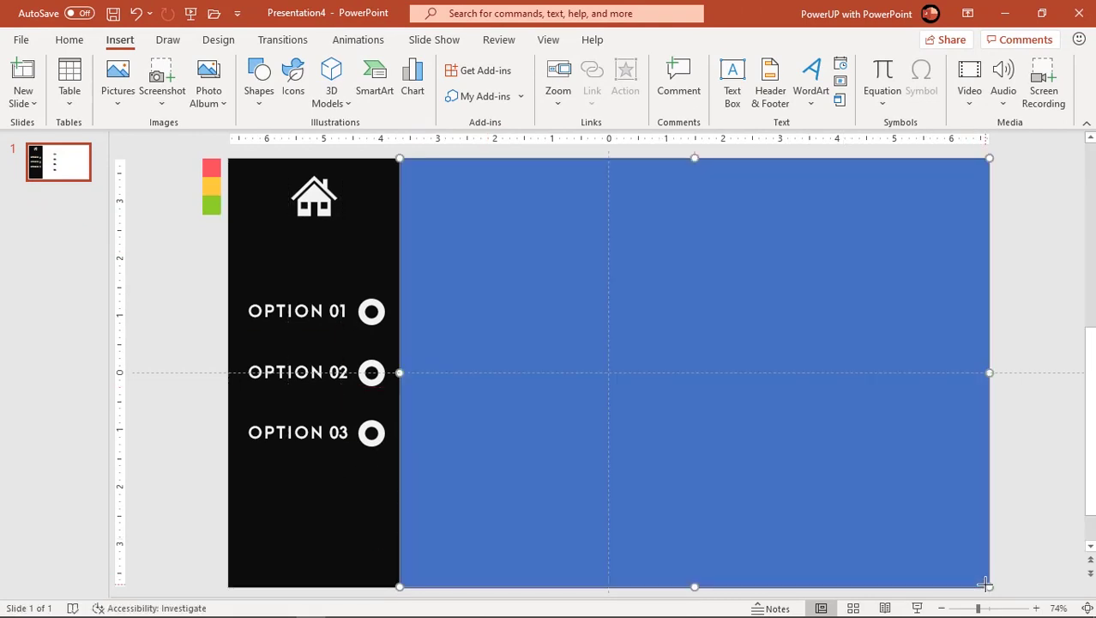
{"action": "left_click", "coordinate": [436, 82]}
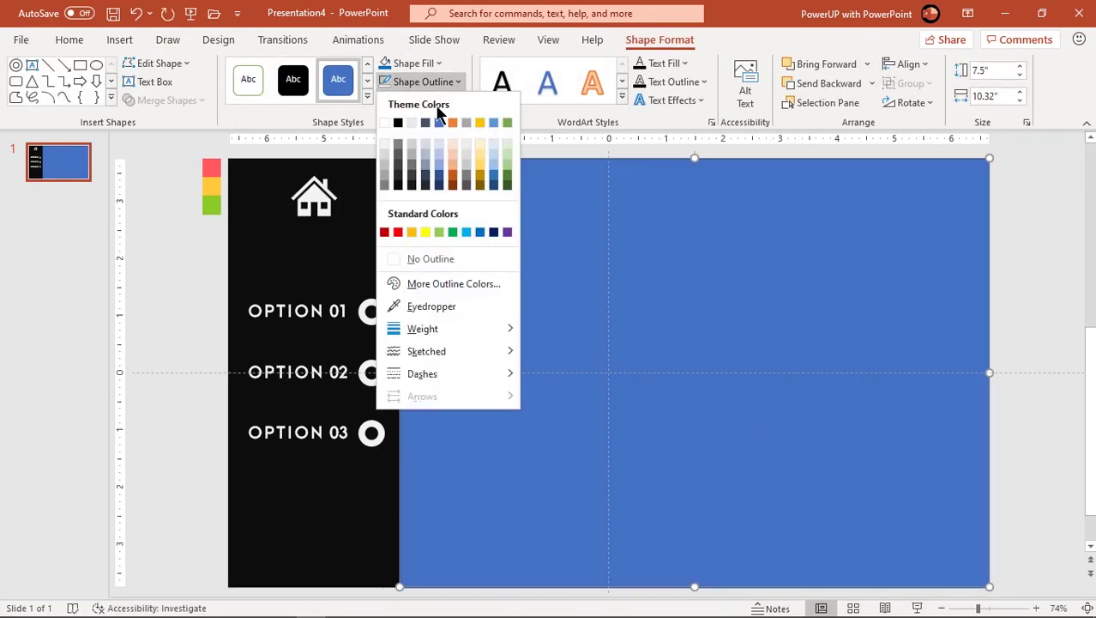
{"action": "left_click", "coordinate": [434, 257]}
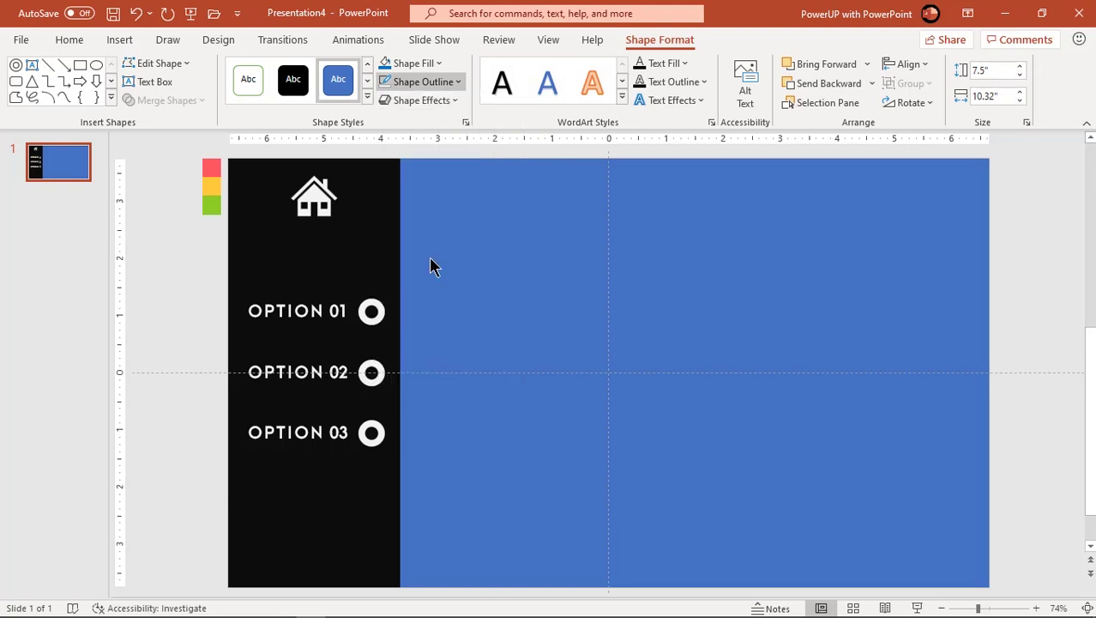
{"action": "left_click", "coordinate": [429, 67]}
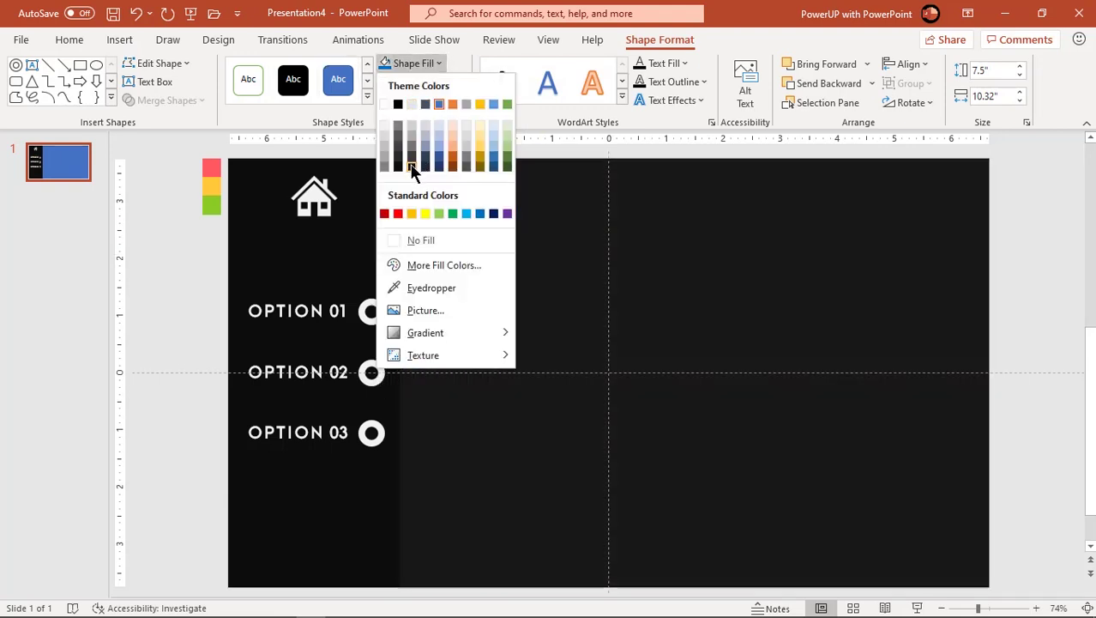
{"action": "left_click", "coordinate": [412, 168]}
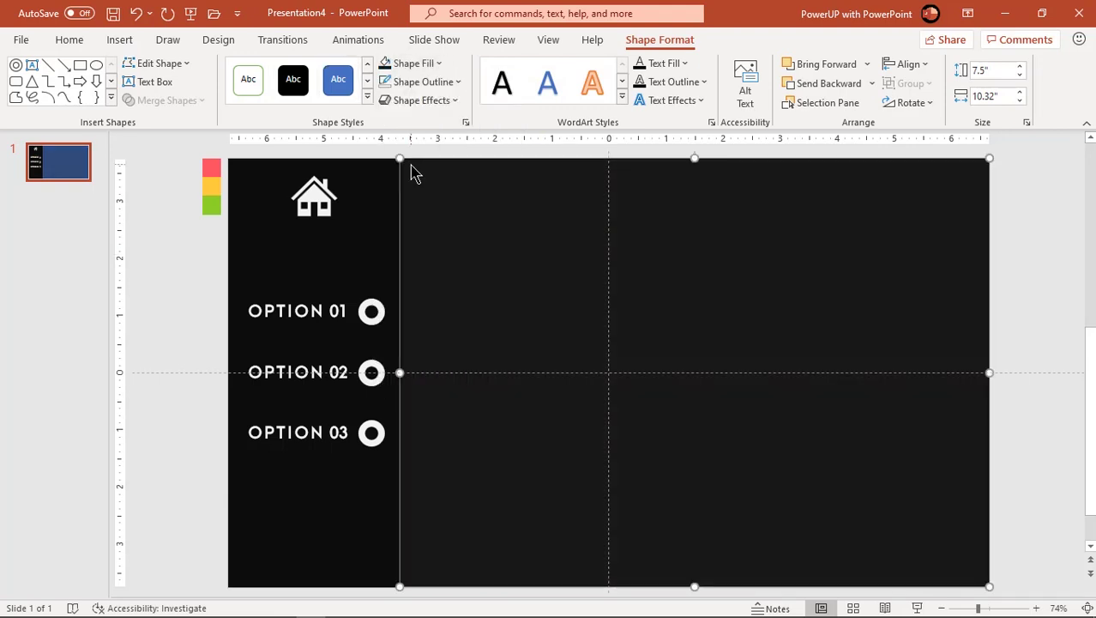
{"action": "right_click", "coordinate": [529, 321]}
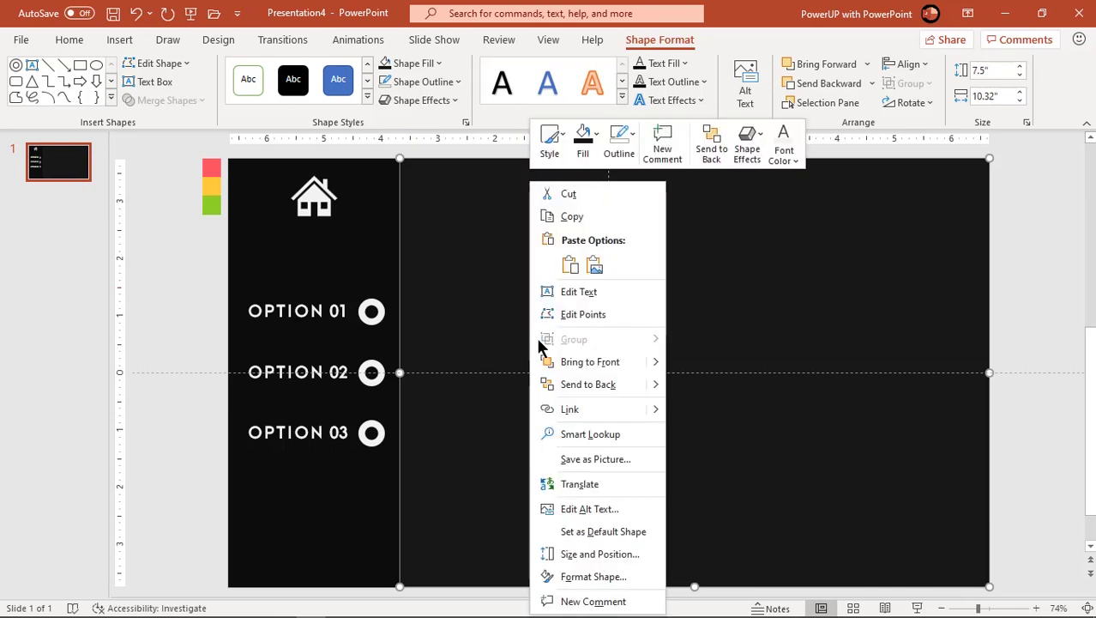
{"action": "left_click", "coordinate": [562, 383]}
{"action": "left_click", "coordinate": [1010, 276]}
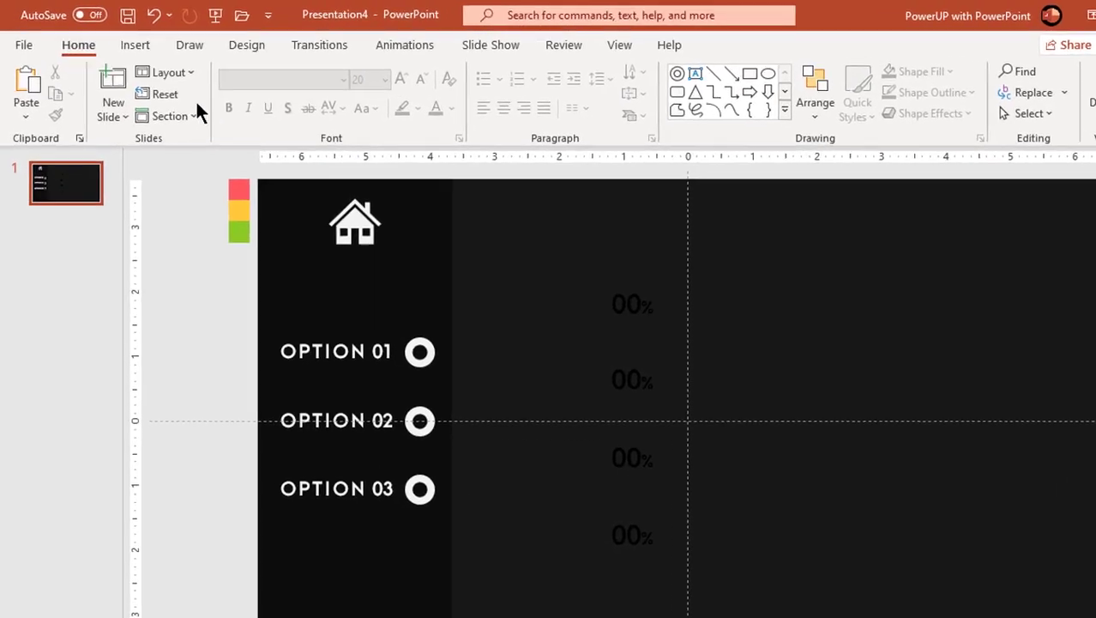
Draw a fully rounded blue pill bar 6.32 inches wide near the top 00% label
{"action": "left_click", "coordinate": [134, 45]}
{"action": "left_click", "coordinate": [279, 117]}
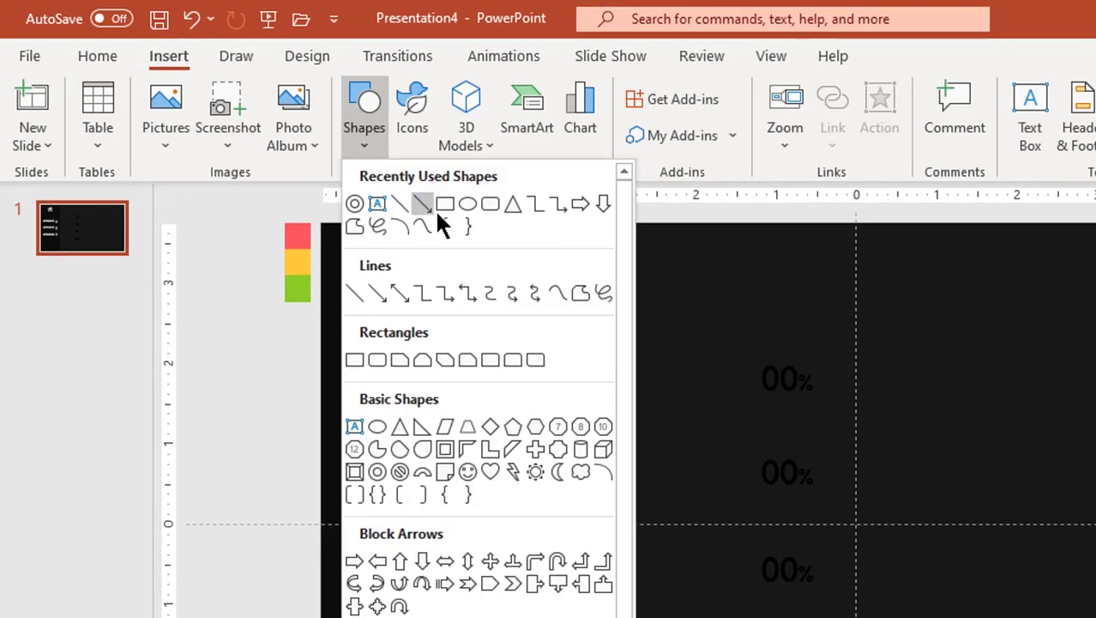
{"action": "left_click", "coordinate": [493, 204]}
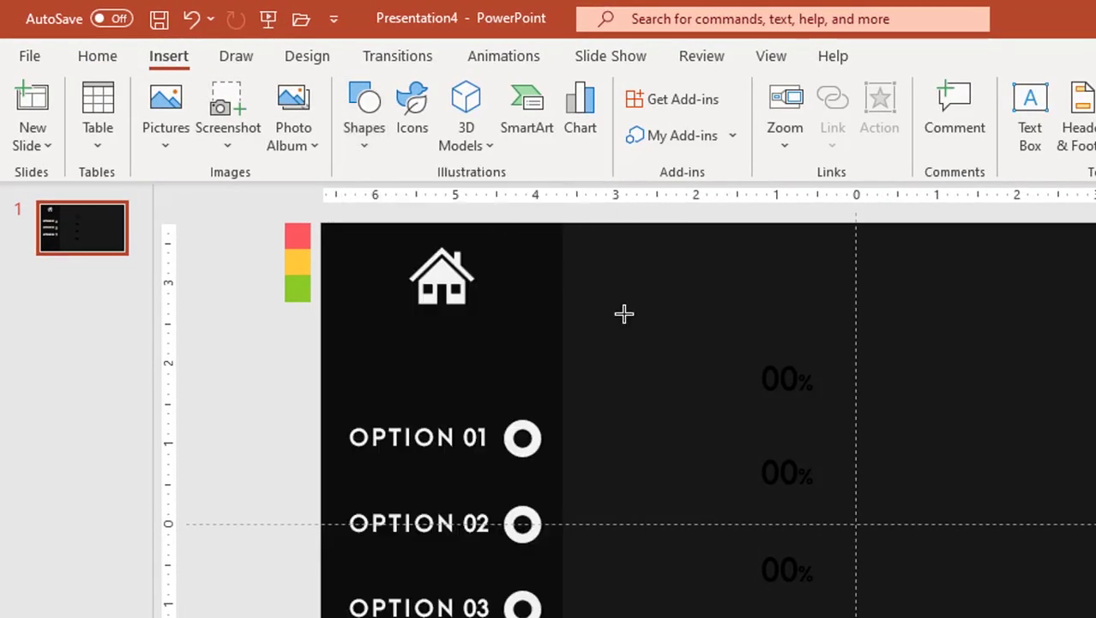
{"action": "left_click_drag", "start_coordinate": [728, 349], "coordinate": [1095, 426]}
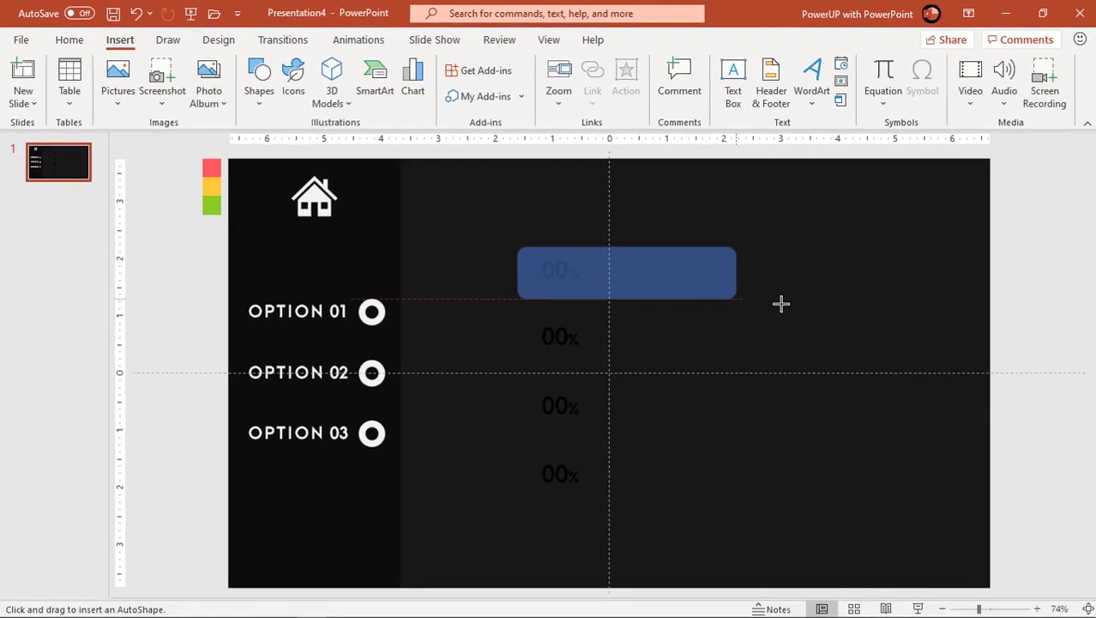
{"action": "left_click_drag", "start_coordinate": [781, 303], "coordinate": [853, 297]}
{"action": "left_click_drag", "start_coordinate": [525, 246], "coordinate": [563, 253]}
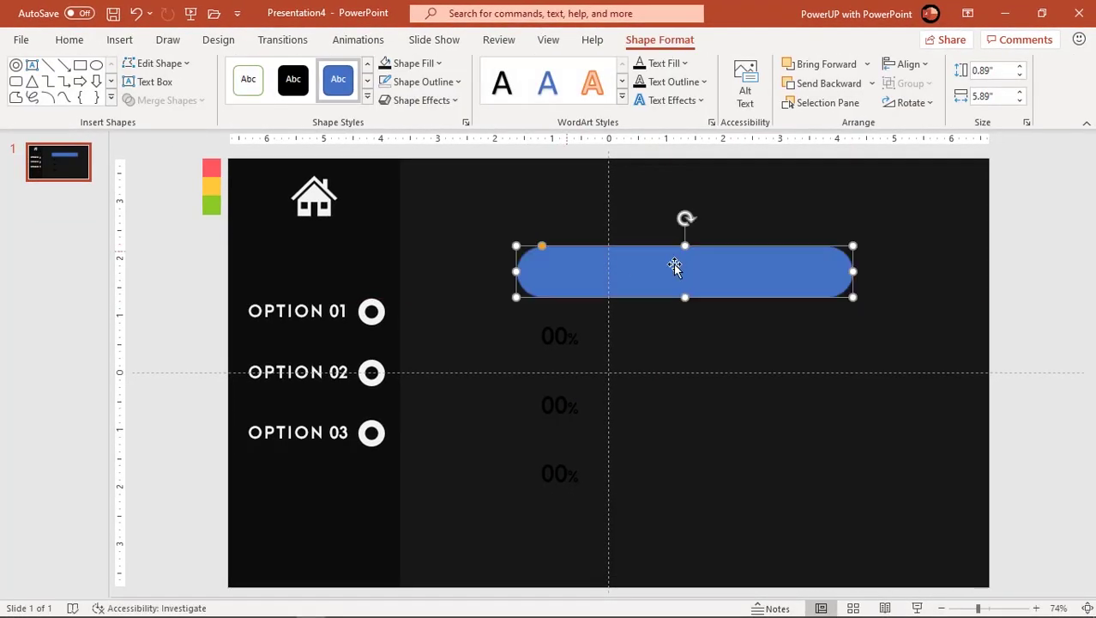
{"action": "left_click_drag", "start_coordinate": [853, 271], "coordinate": [877, 271]}
{"action": "left_click_drag", "start_coordinate": [705, 269], "coordinate": [716, 267]}
Remove the pill's outline and duplicate it into four evenly spaced bars
{"action": "left_click", "coordinate": [434, 86]}
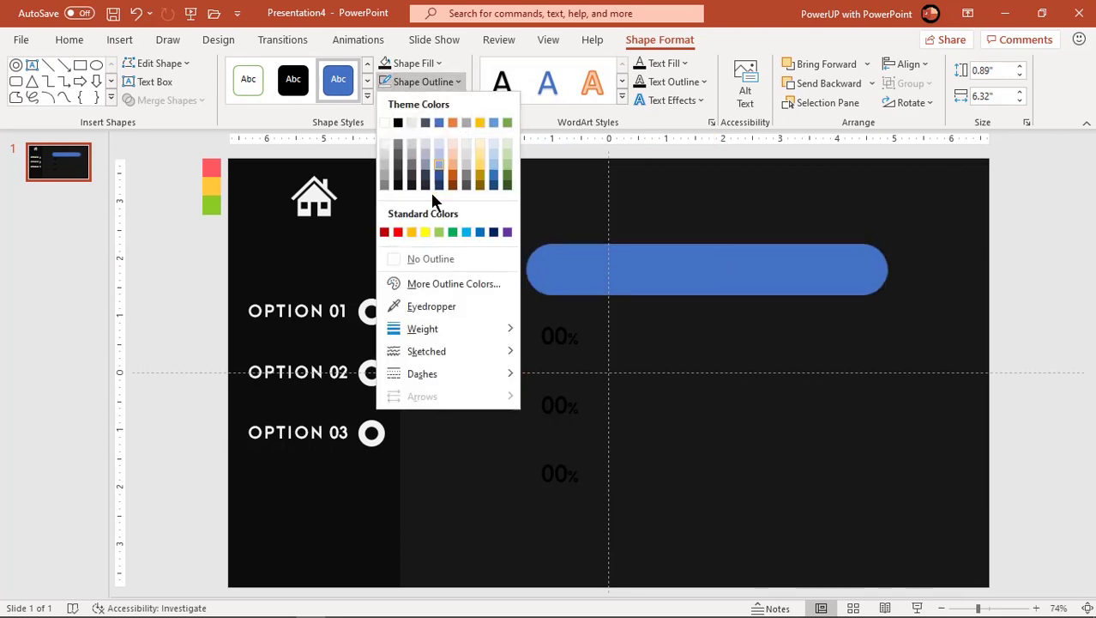
{"action": "left_click", "coordinate": [420, 256]}
{"action": "left_click_drag", "start_coordinate": [678, 275], "coordinate": [669, 340], "text": "ctrl"}
{"action": "key", "text": "ctrl+d"}
{"action": "key", "text": "ctrl+d"}
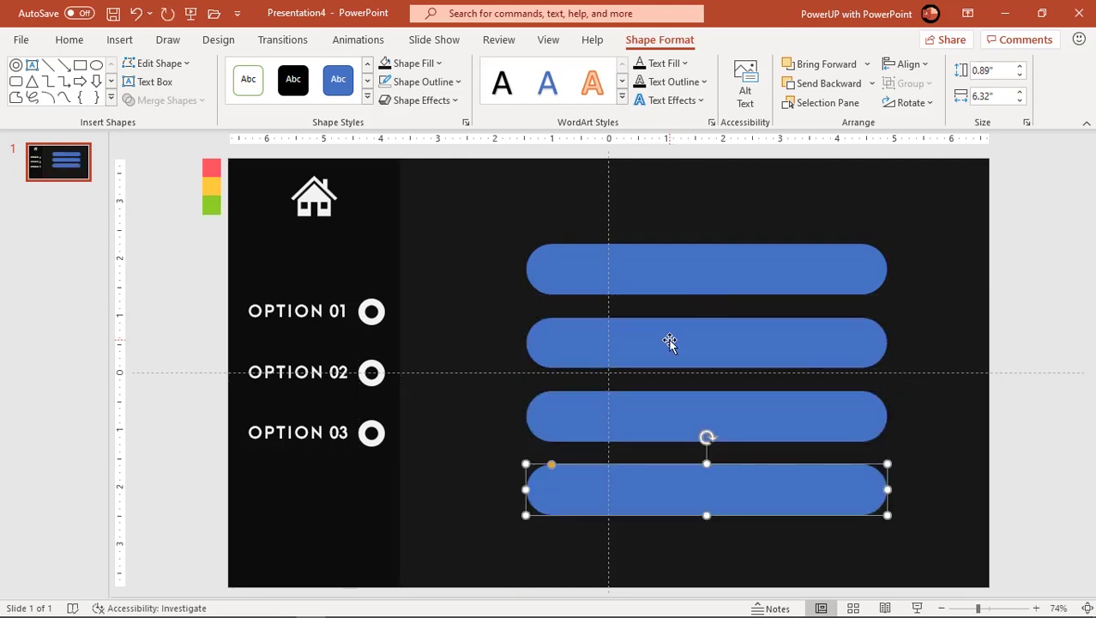
Centre-align the four blue pills with one another
{"action": "left_click", "coordinate": [729, 206]}
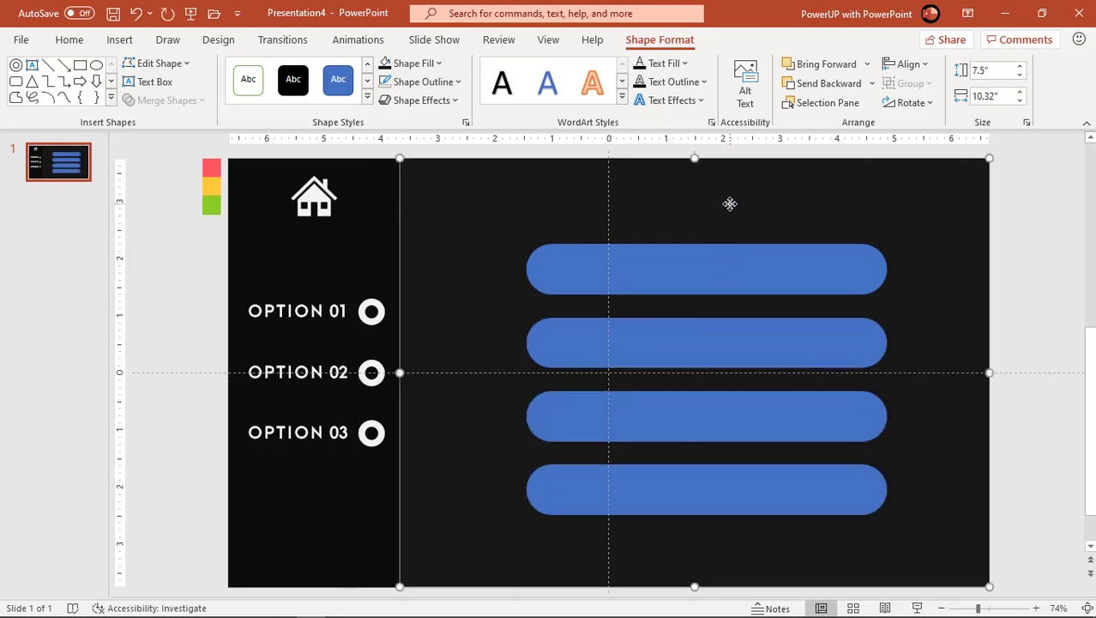
{"action": "left_click", "coordinate": [735, 261]}
{"action": "left_click", "coordinate": [724, 336], "text": "ctrl"}
{"action": "left_click", "coordinate": [721, 419], "text": "ctrl"}
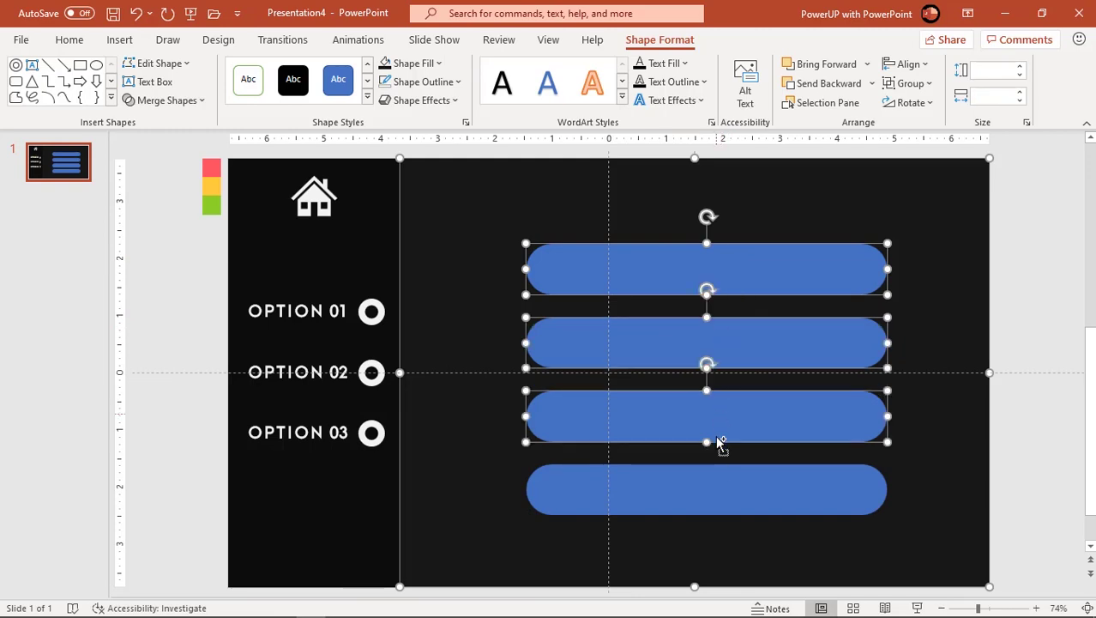
{"action": "left_click", "coordinate": [719, 486], "text": "ctrl"}
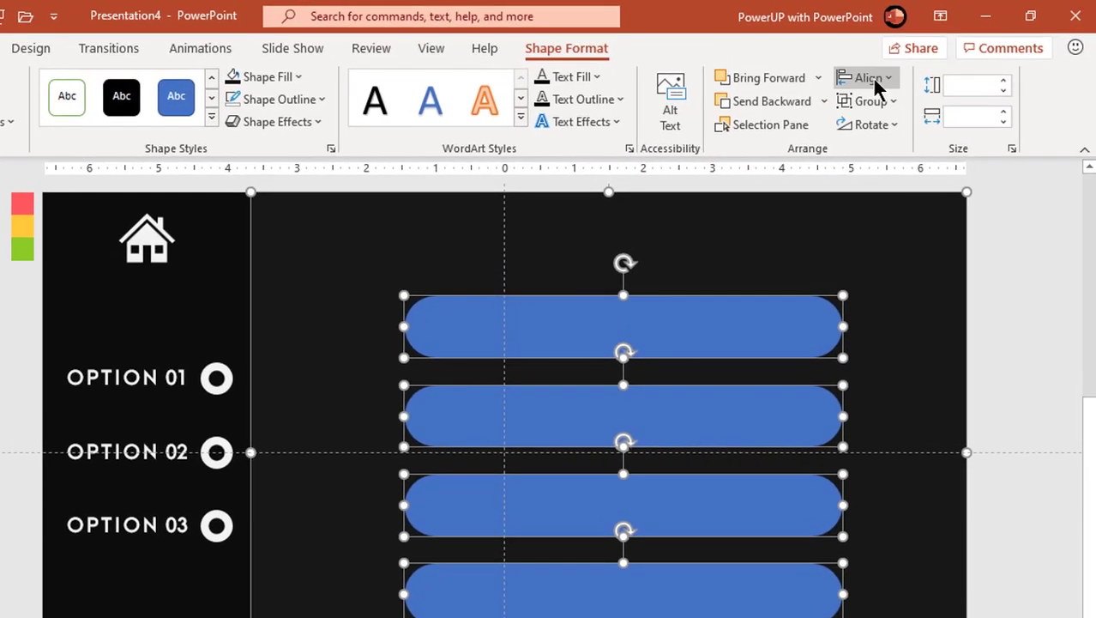
{"action": "left_click", "coordinate": [871, 78]}
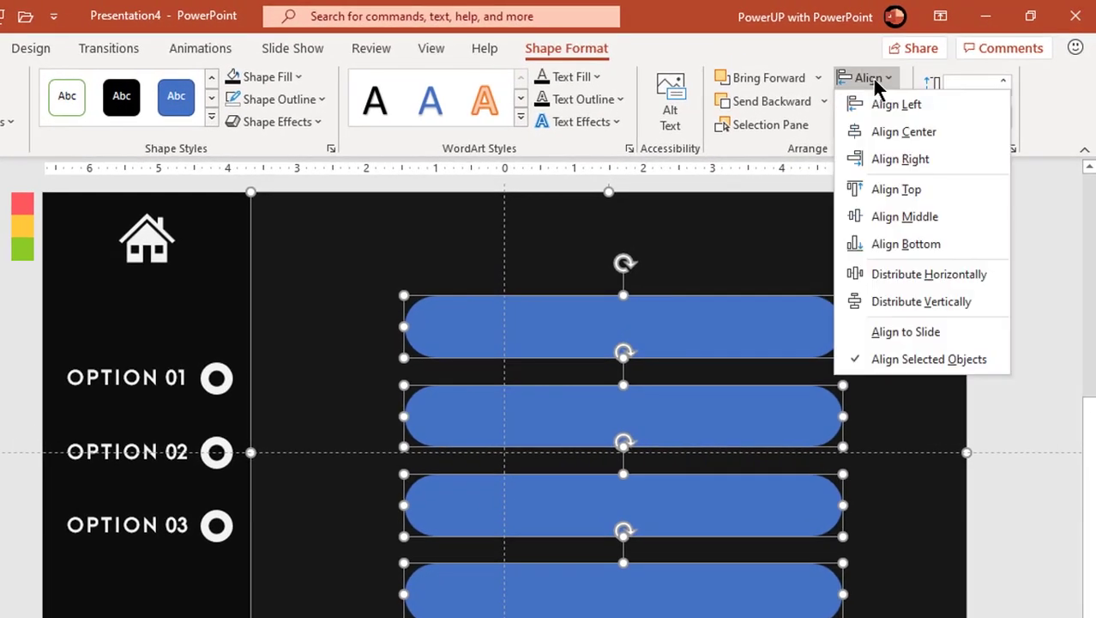
{"action": "left_click", "coordinate": [874, 131]}
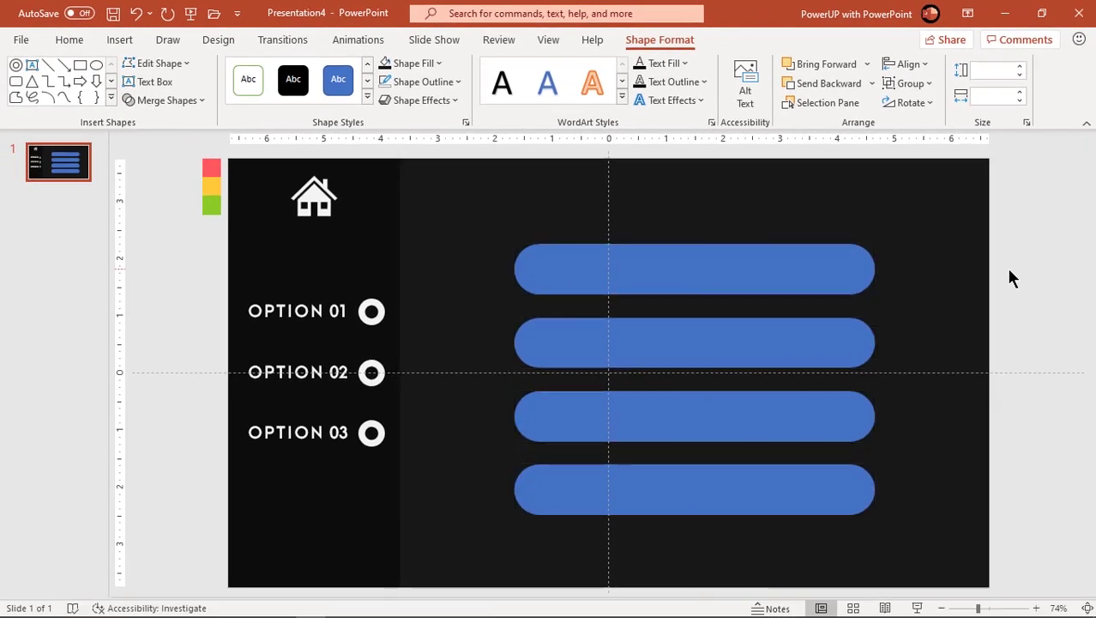
Nudge the stack of four pills slightly upward
{"action": "left_click", "coordinate": [807, 272]}
{"action": "left_click", "coordinate": [773, 333], "text": "ctrl"}
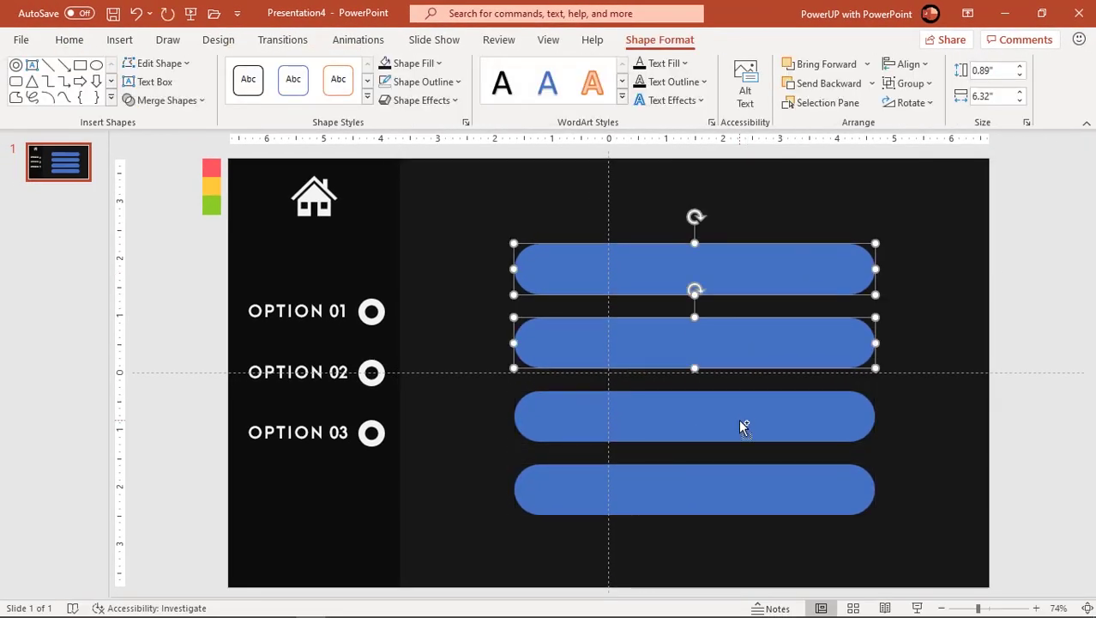
{"action": "left_click", "coordinate": [744, 424], "text": "ctrl"}
{"action": "left_click", "coordinate": [728, 483], "text": "ctrl"}
{"action": "left_click_drag", "start_coordinate": [727, 485], "coordinate": [729, 475]}
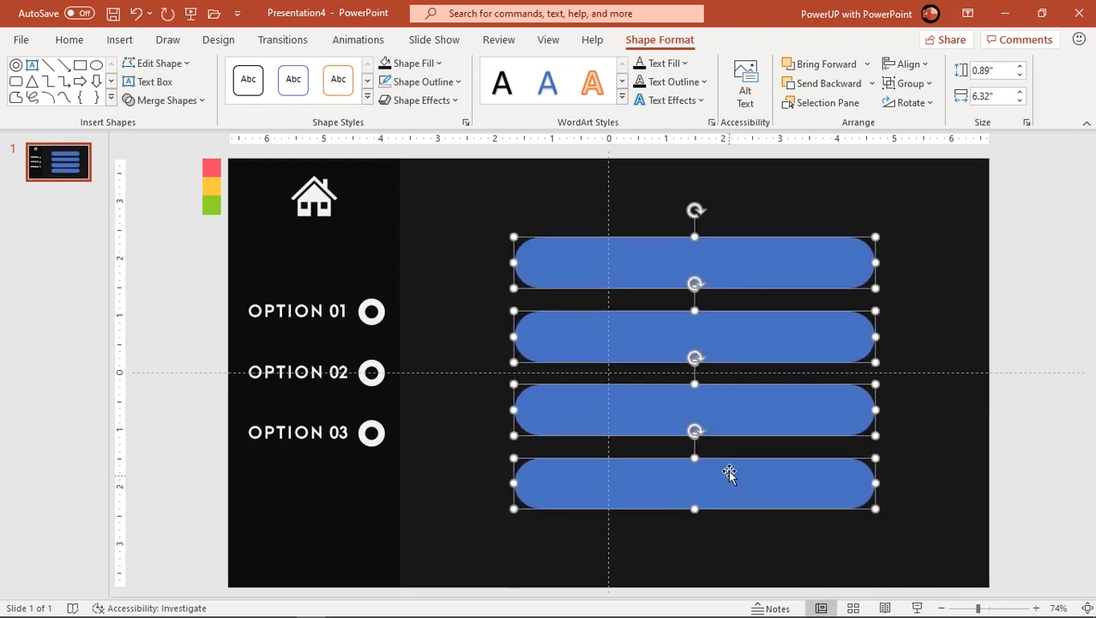
{"action": "scroll", "coordinate": [729, 469], "scroll_direction": "down", "scroll_amount": 3}
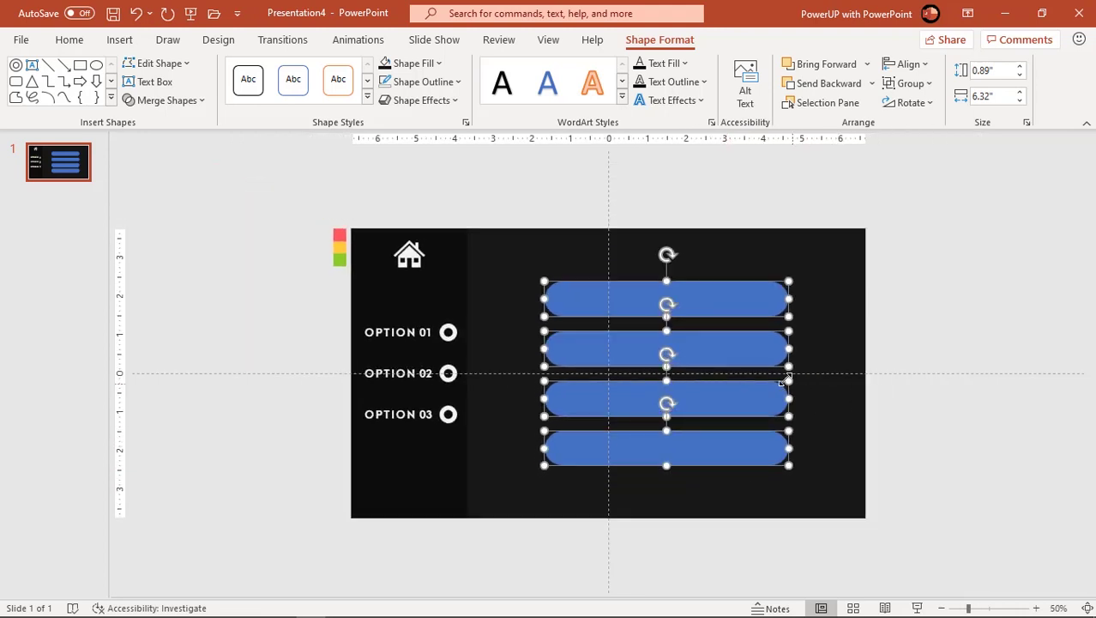
Copy the four pills just past the slide's right edge, level with the originals
{"action": "left_click_drag", "start_coordinate": [727, 355], "coordinate": [1045, 358]}
{"action": "left_click_drag", "start_coordinate": [940, 393], "coordinate": [930, 417]}
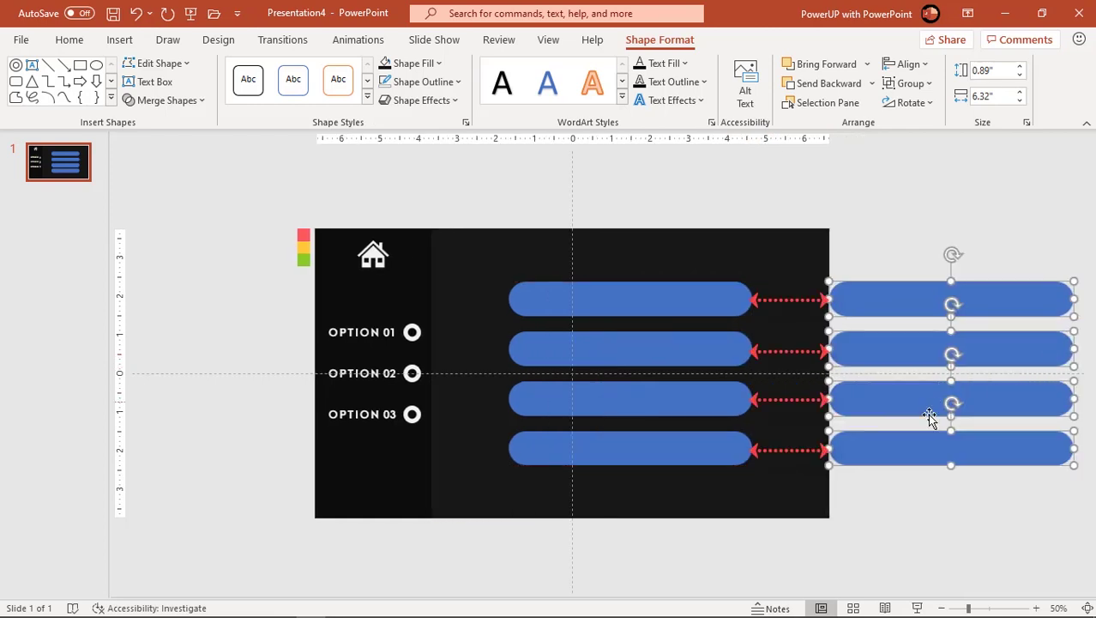
{"action": "left_click", "coordinate": [901, 506]}
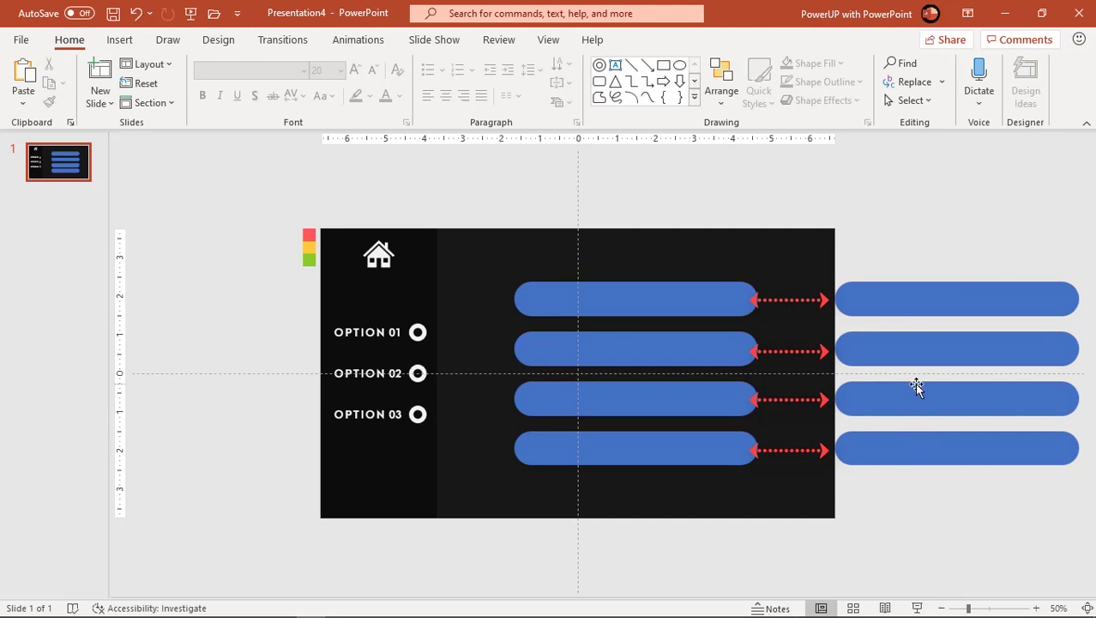
Fill the four copied pills with the coral red sampled from the corner swatch
{"action": "left_click", "coordinate": [897, 447]}
{"action": "left_click", "coordinate": [883, 399], "text": "shift"}
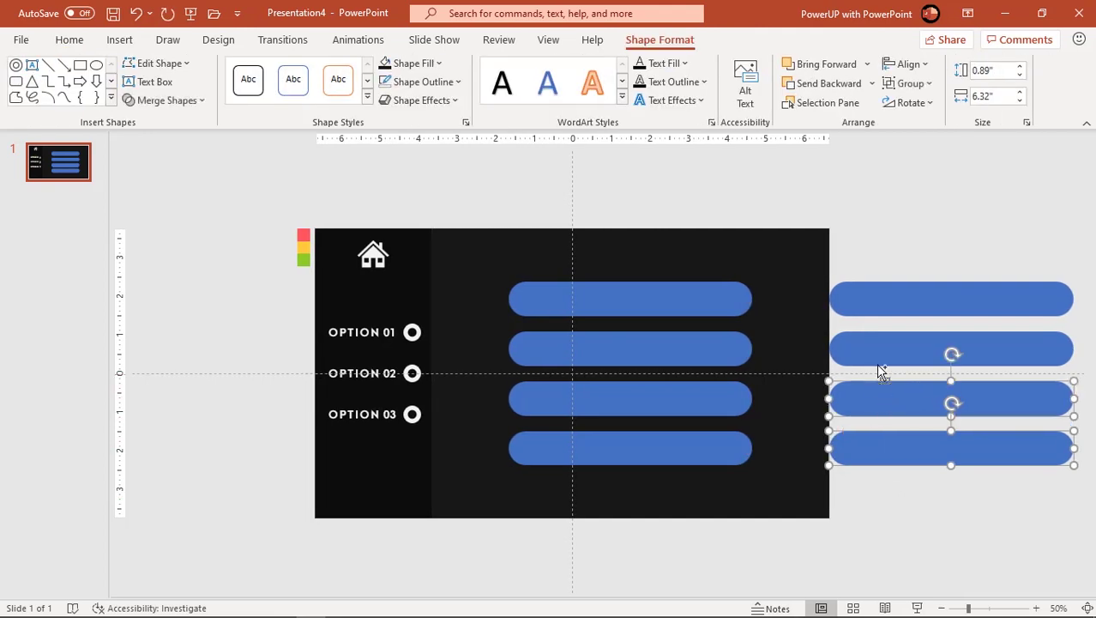
{"action": "left_click", "coordinate": [879, 349], "text": "shift"}
{"action": "left_click", "coordinate": [872, 304], "text": "shift"}
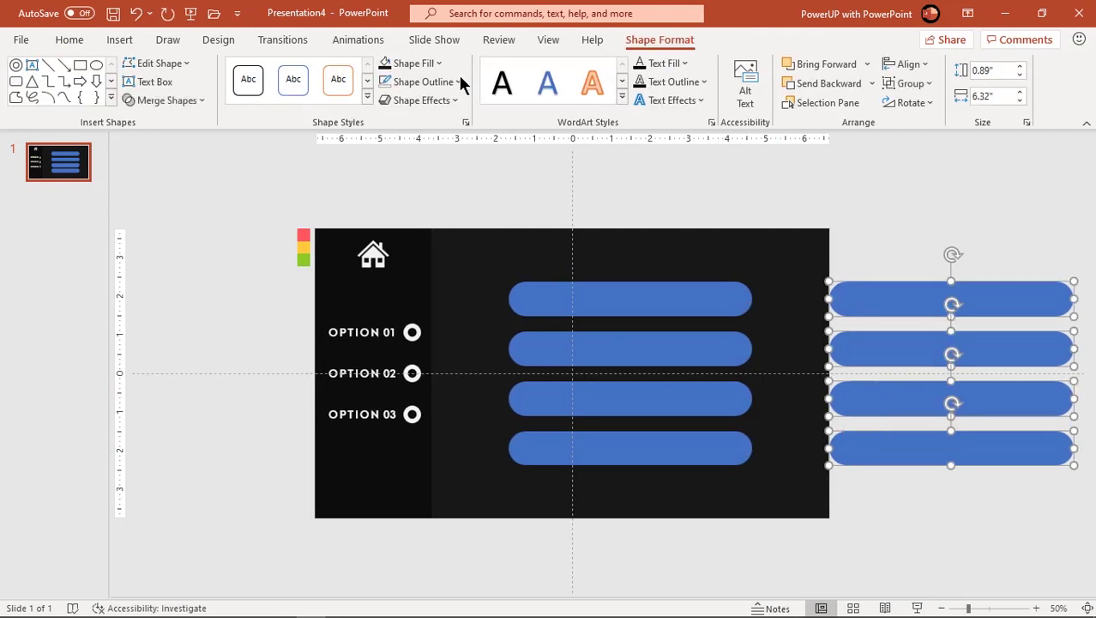
{"action": "left_click", "coordinate": [436, 63]}
{"action": "left_click", "coordinate": [411, 292]}
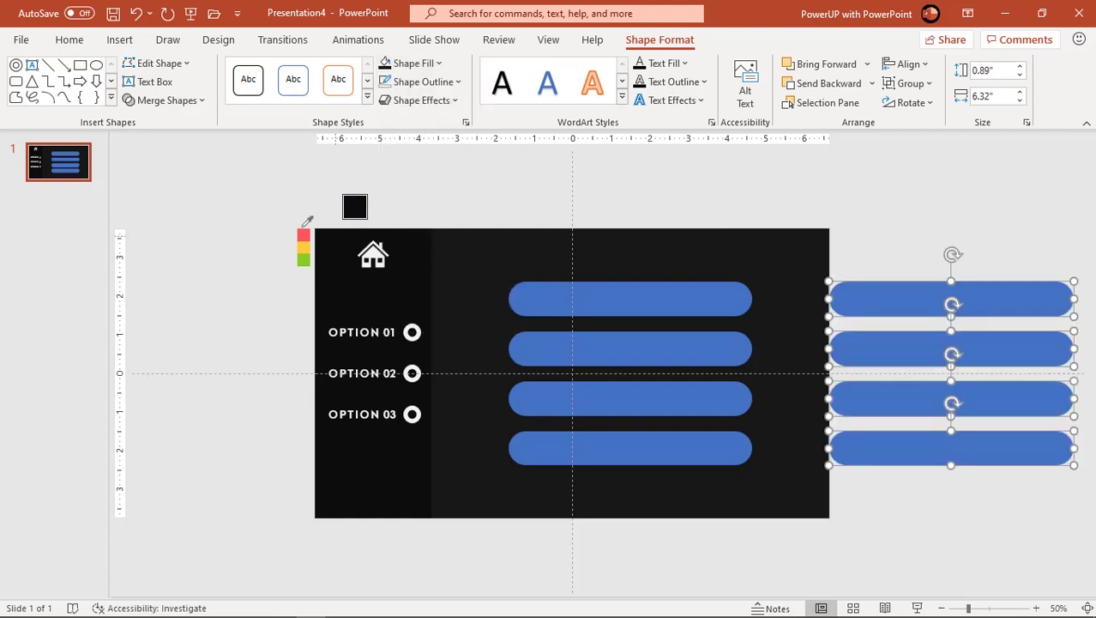
{"action": "left_click", "coordinate": [304, 234]}
{"action": "left_click", "coordinate": [832, 206]}
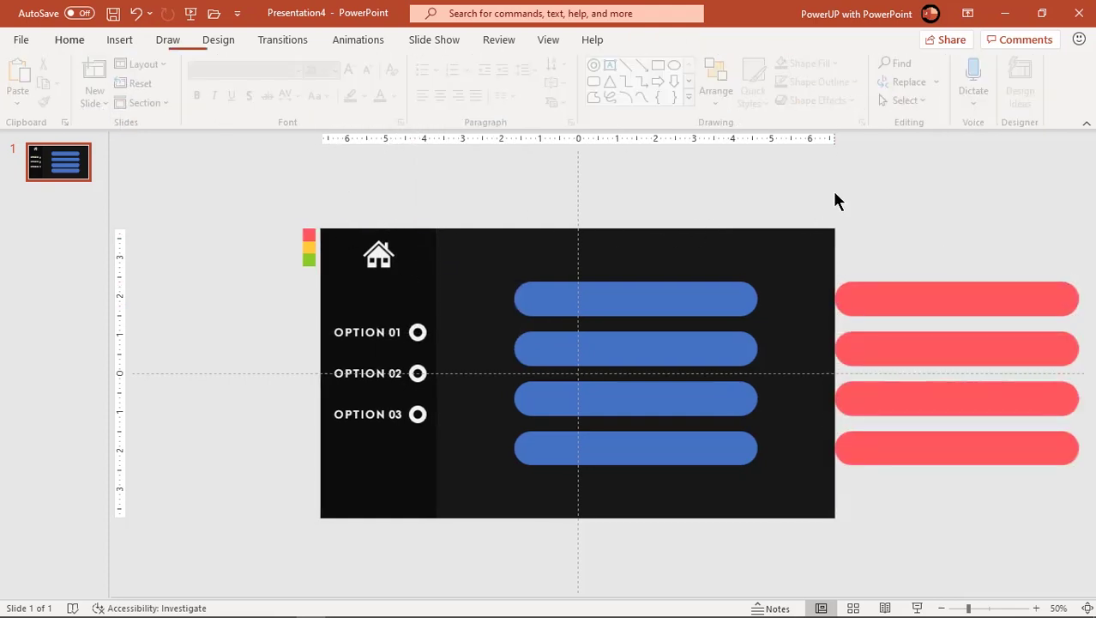
Subtract the four blue pills from the dark panel with Merge Shapes, leaving white 00% bars
{"action": "left_click", "coordinate": [641, 249]}
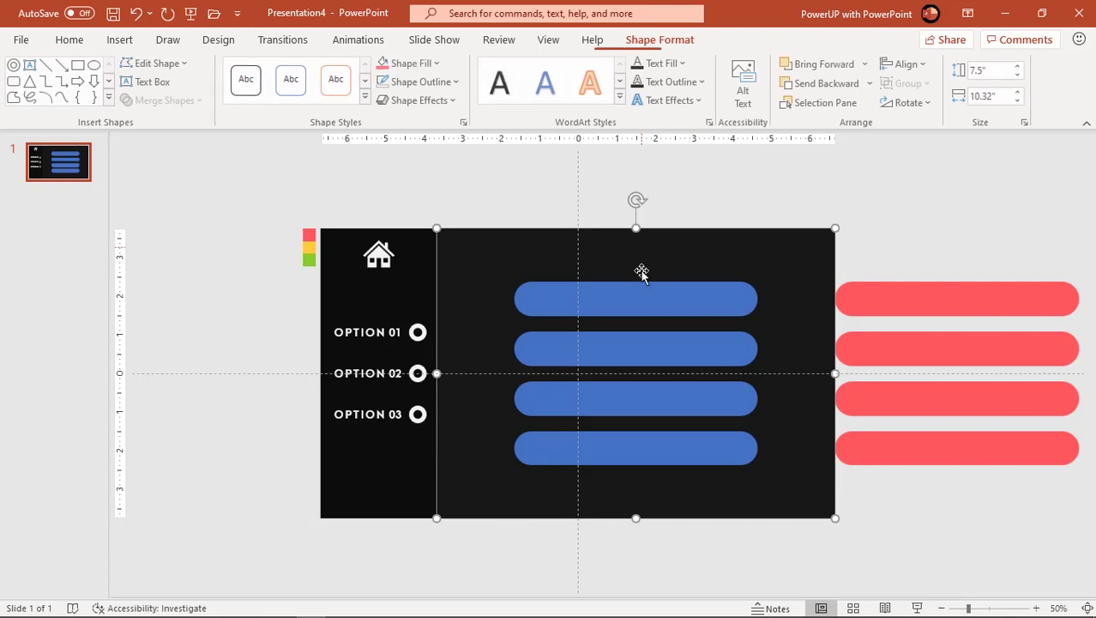
{"action": "left_click", "coordinate": [632, 306], "text": "shift"}
{"action": "left_click", "coordinate": [615, 359], "text": "shift"}
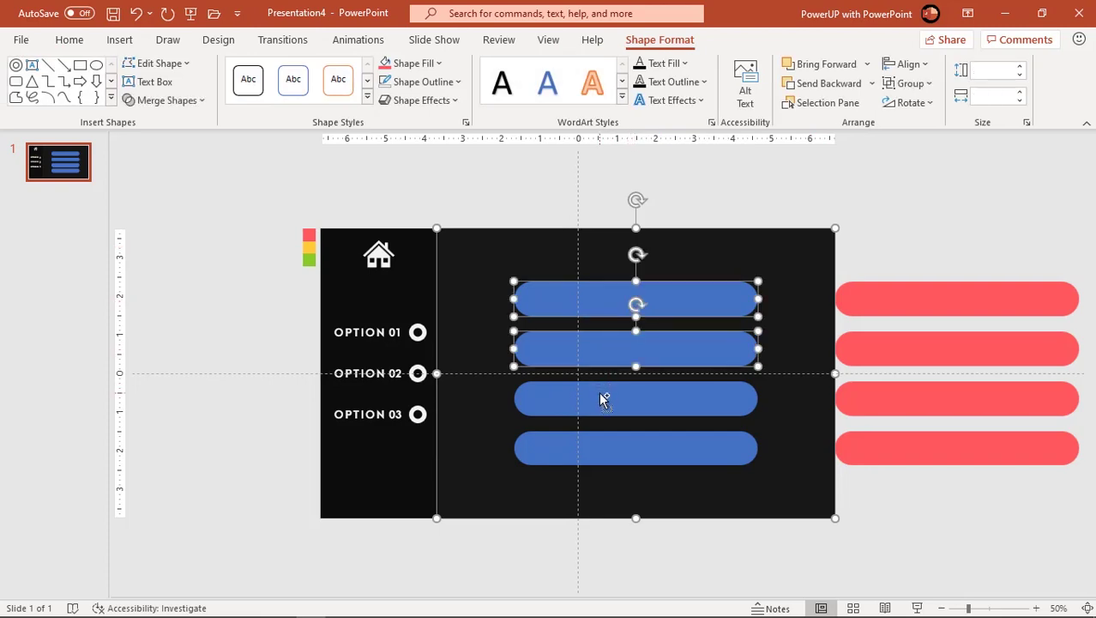
{"action": "left_click", "coordinate": [603, 400], "text": "shift"}
{"action": "left_click", "coordinate": [598, 441], "text": "shift"}
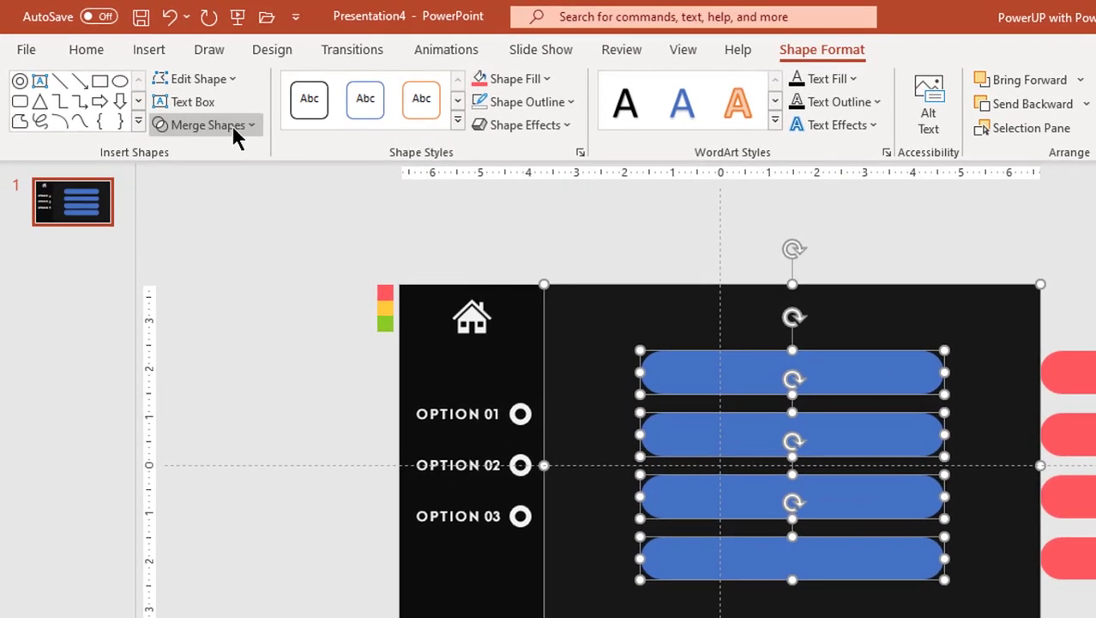
{"action": "left_click", "coordinate": [186, 100]}
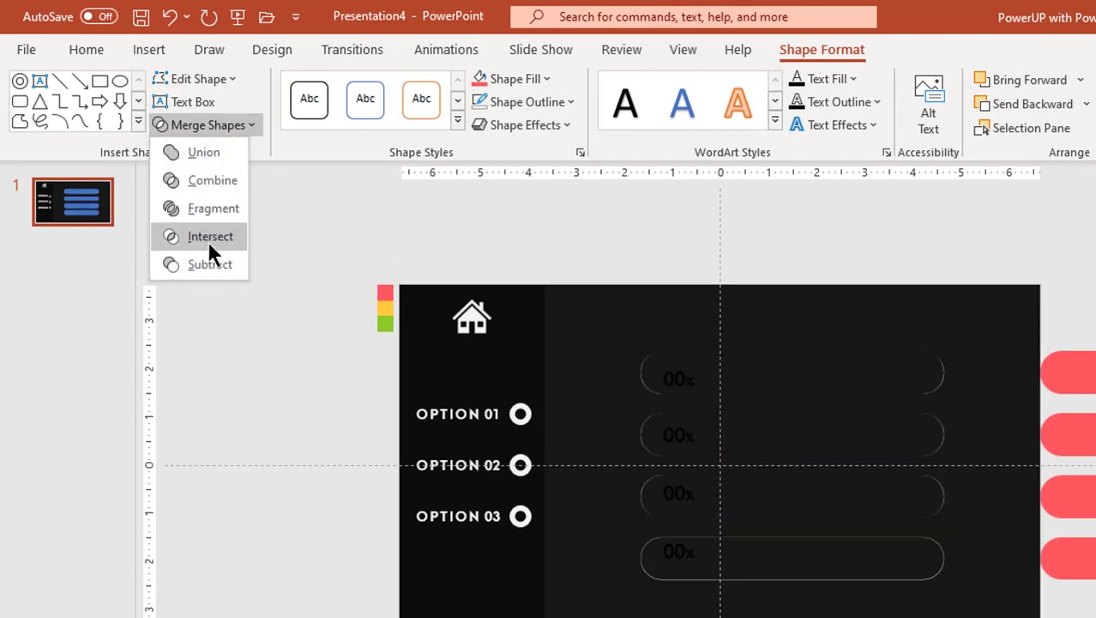
{"action": "left_click", "coordinate": [211, 264]}
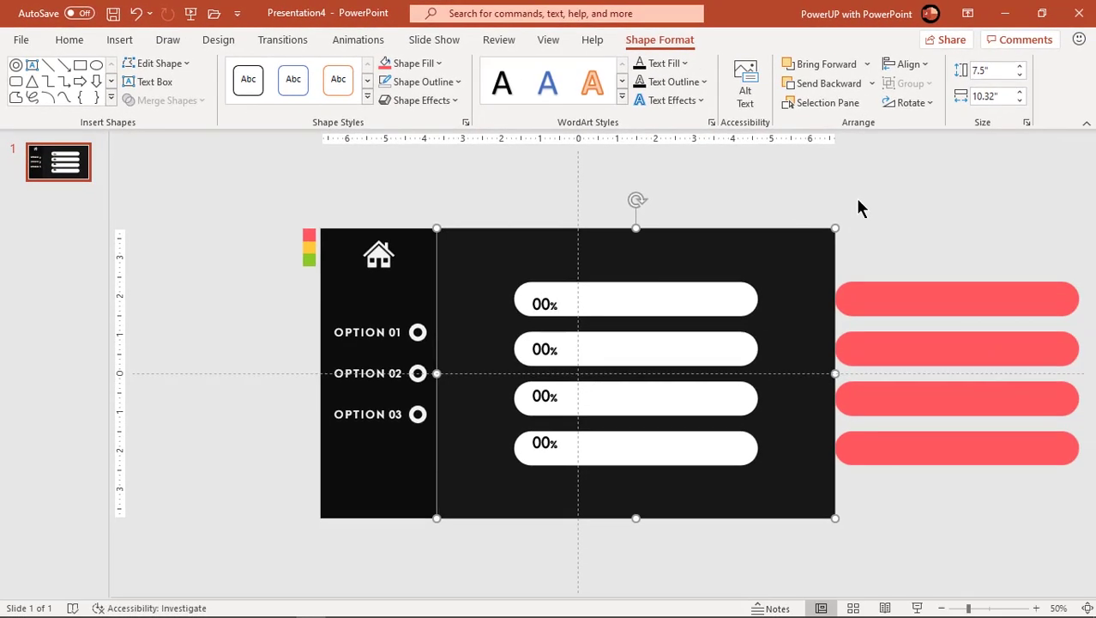
{"action": "left_click", "coordinate": [1060, 254]}
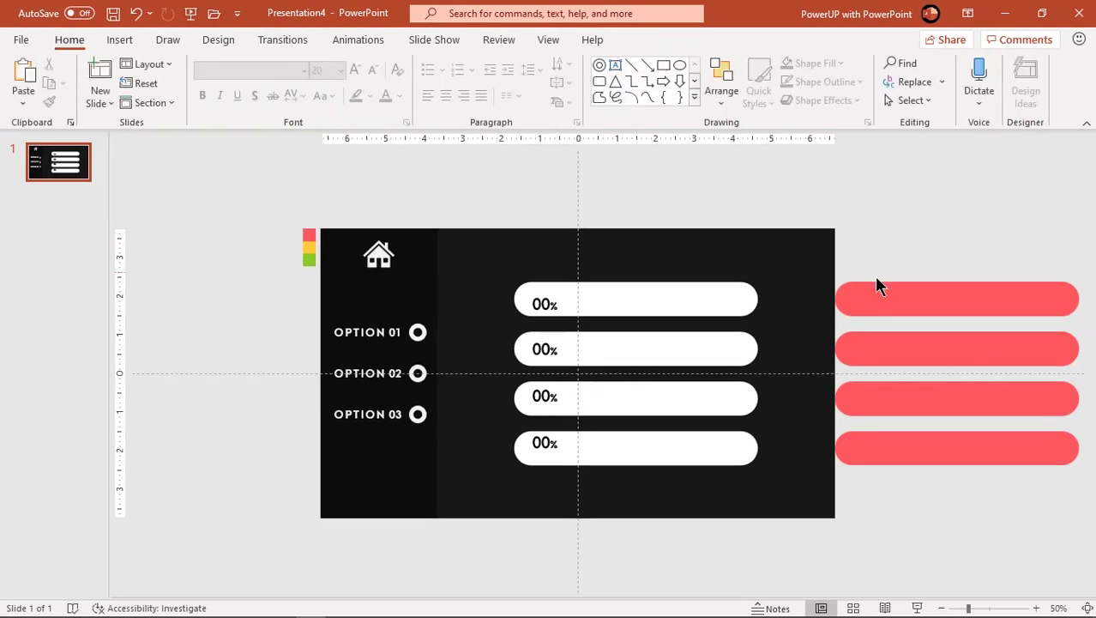
{"action": "left_click", "coordinate": [879, 297]}
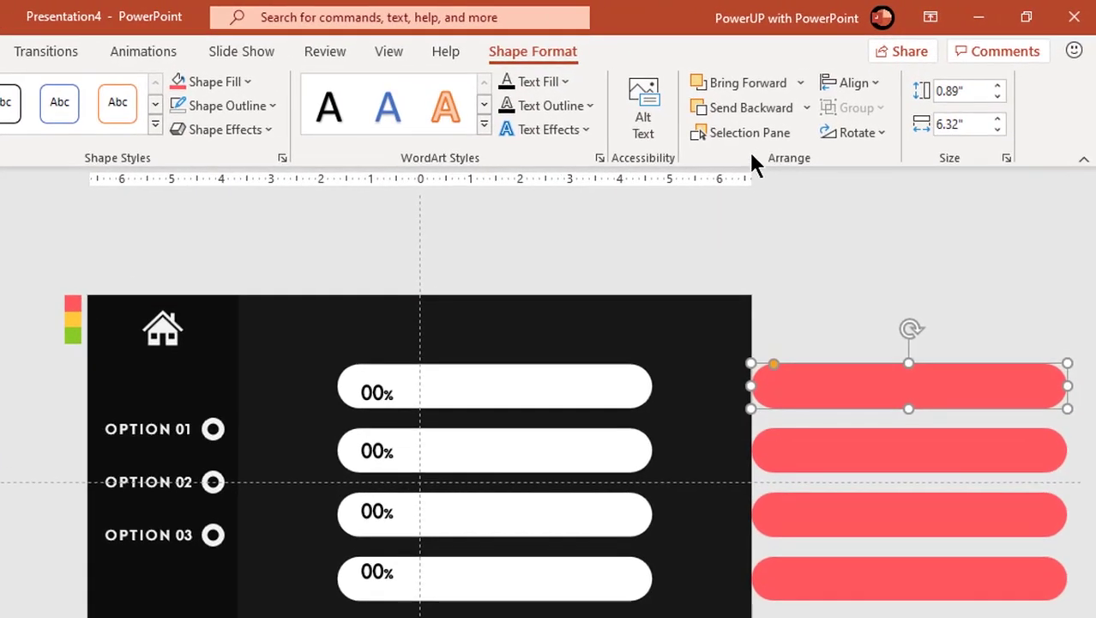
In the Selection Pane, rename the first two red bars R1.1 and R1.2
{"action": "left_click", "coordinate": [755, 132]}
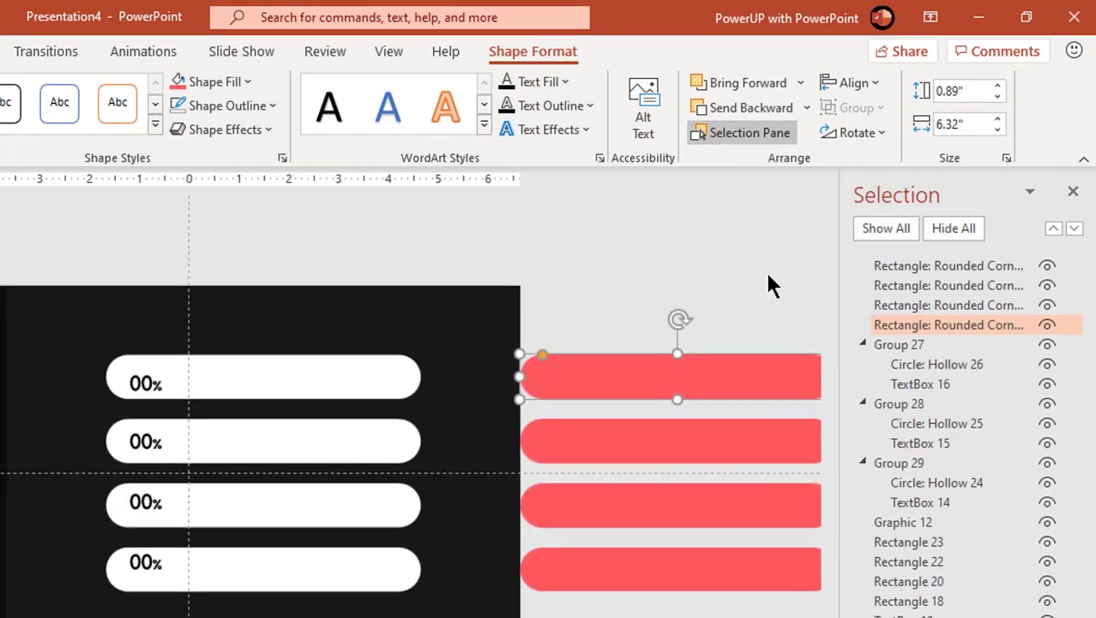
{"action": "left_click", "coordinate": [897, 326]}
{"action": "left_click_drag", "start_coordinate": [877, 326], "coordinate": [1038, 325]}
{"action": "type", "text": "R1.1"}
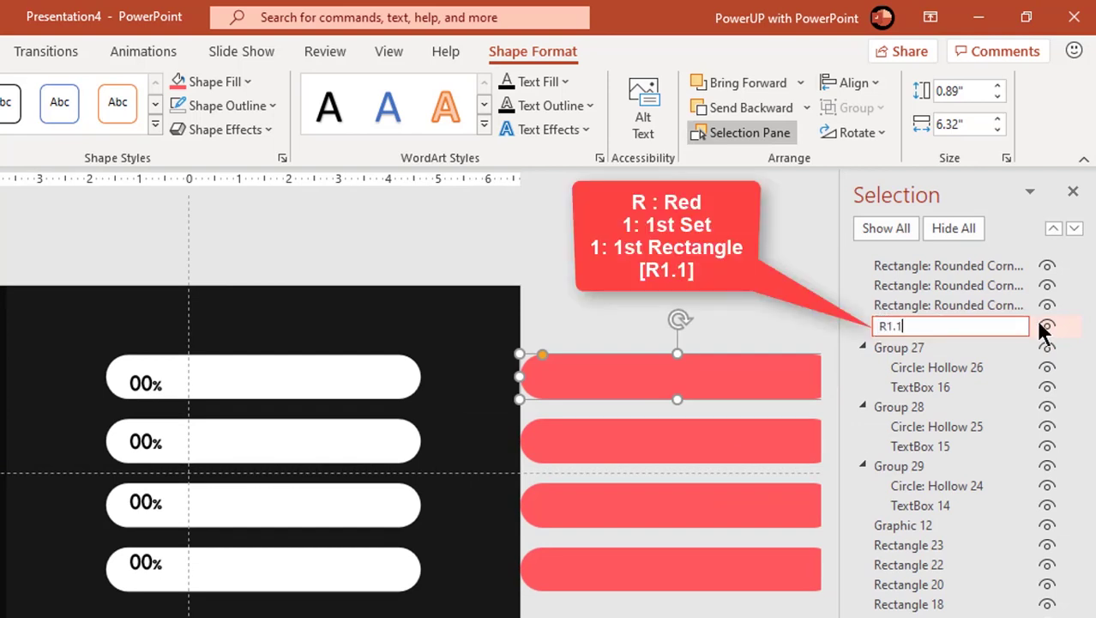
{"action": "key", "text": "Return"}
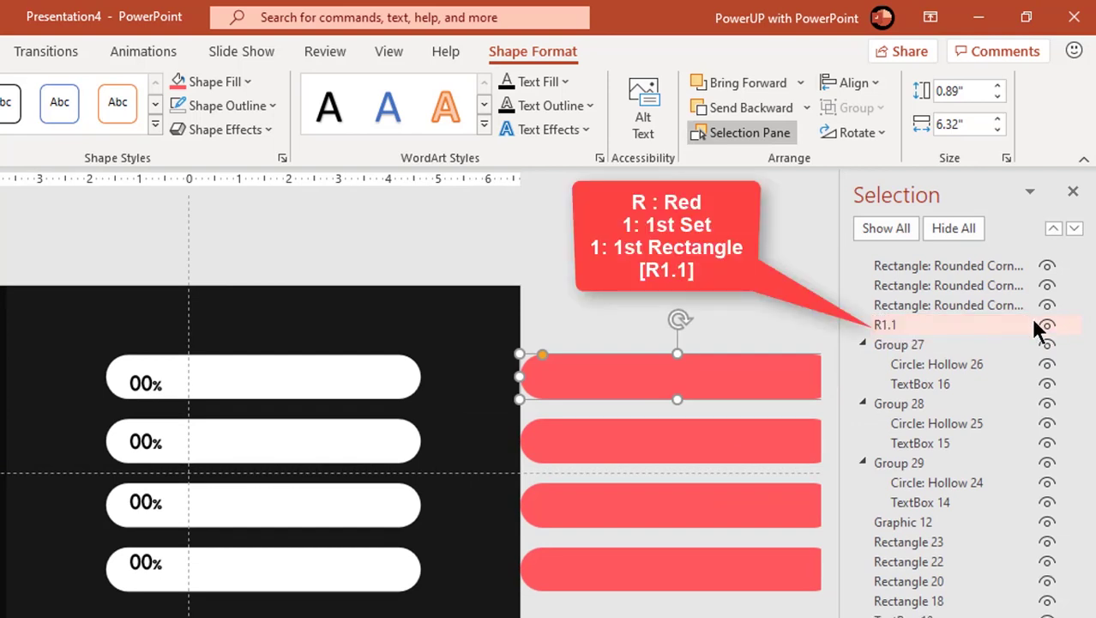
{"action": "left_click", "coordinate": [996, 306]}
{"action": "left_click", "coordinate": [948, 306]}
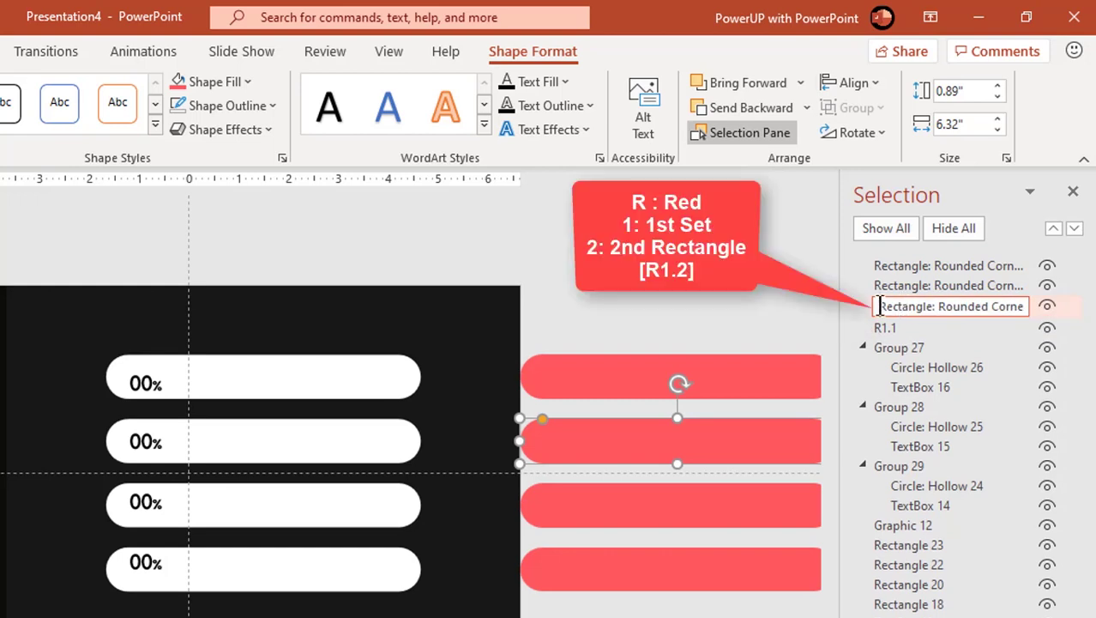
{"action": "left_click_drag", "start_coordinate": [877, 307], "coordinate": [1046, 305]}
{"action": "type", "text": "R1.2"}
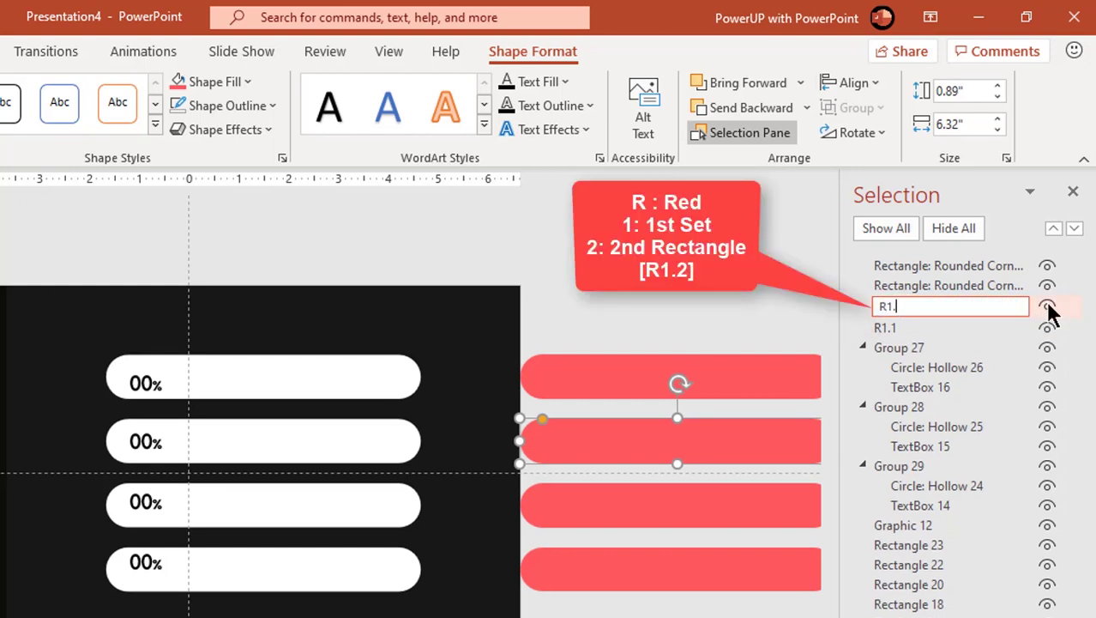
{"action": "key", "text": "Return"}
Rename the remaining red bars R1.3 and R1.4 and close the Selection Pane
{"action": "double_click", "coordinate": [948, 286]}
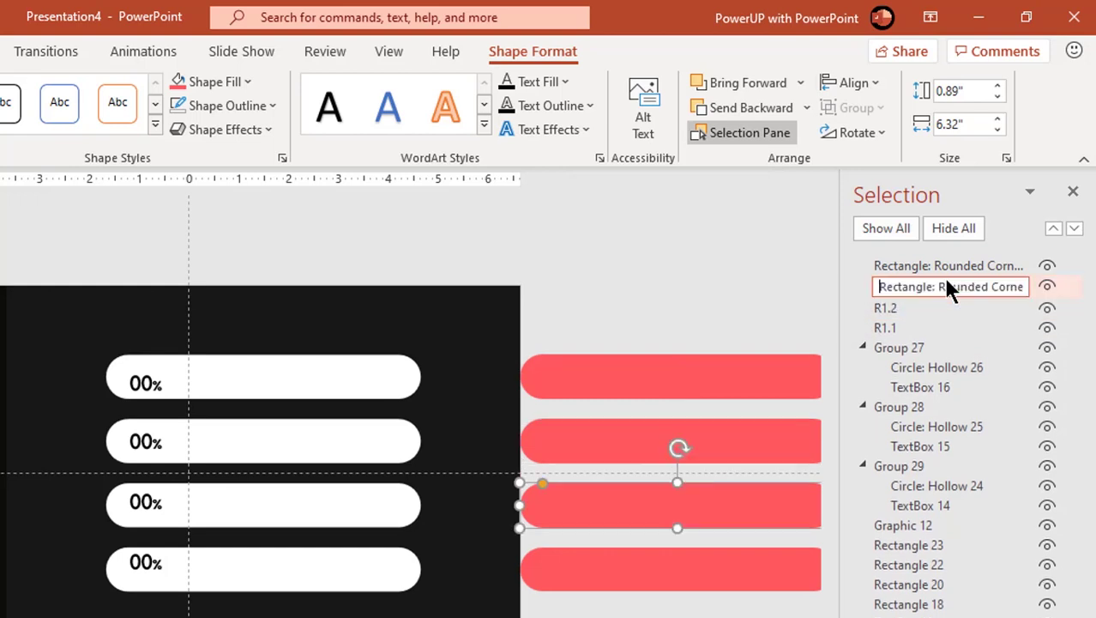
{"action": "left_click_drag", "start_coordinate": [881, 286], "coordinate": [1045, 269]}
{"action": "type", "text": "R1"}
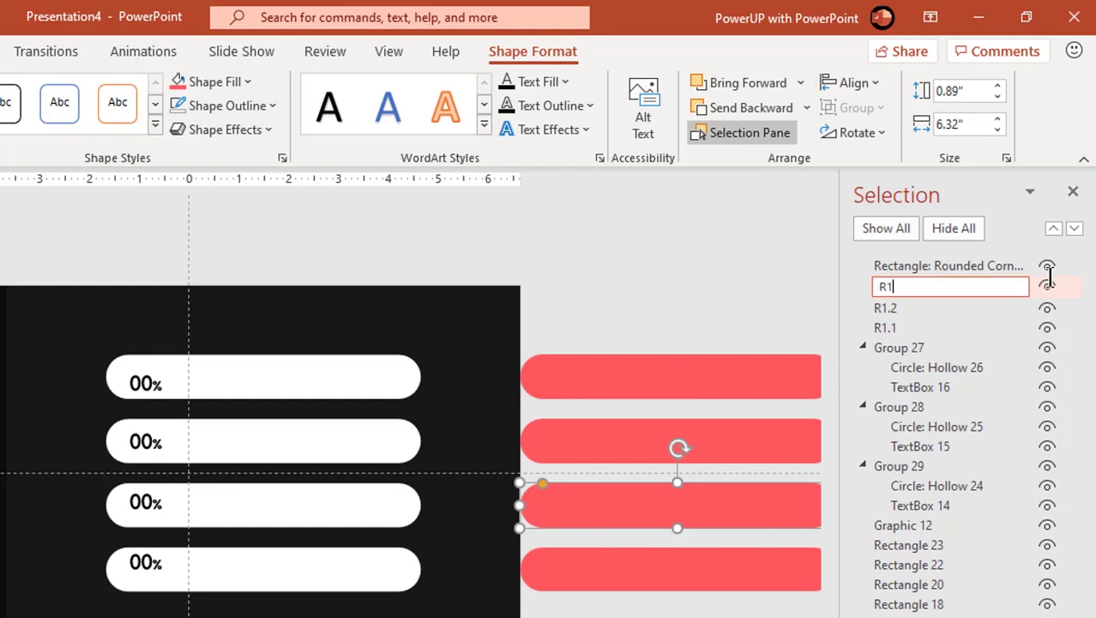
{"action": "type", "text": ".3"}
{"action": "key", "text": "Return"}
{"action": "double_click", "coordinate": [962, 266]}
{"action": "left_click_drag", "start_coordinate": [881, 266], "coordinate": [1065, 253]}
{"action": "type", "text": "R1.4"}
{"action": "key", "text": "Return"}
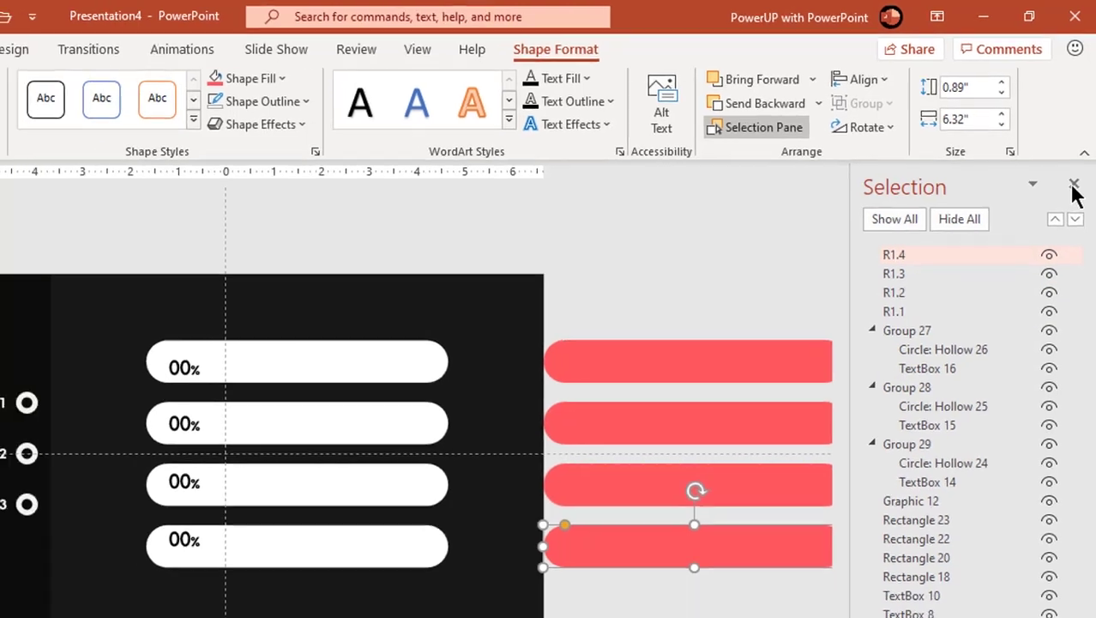
{"action": "left_click", "coordinate": [1073, 190]}
{"action": "left_click", "coordinate": [838, 242]}
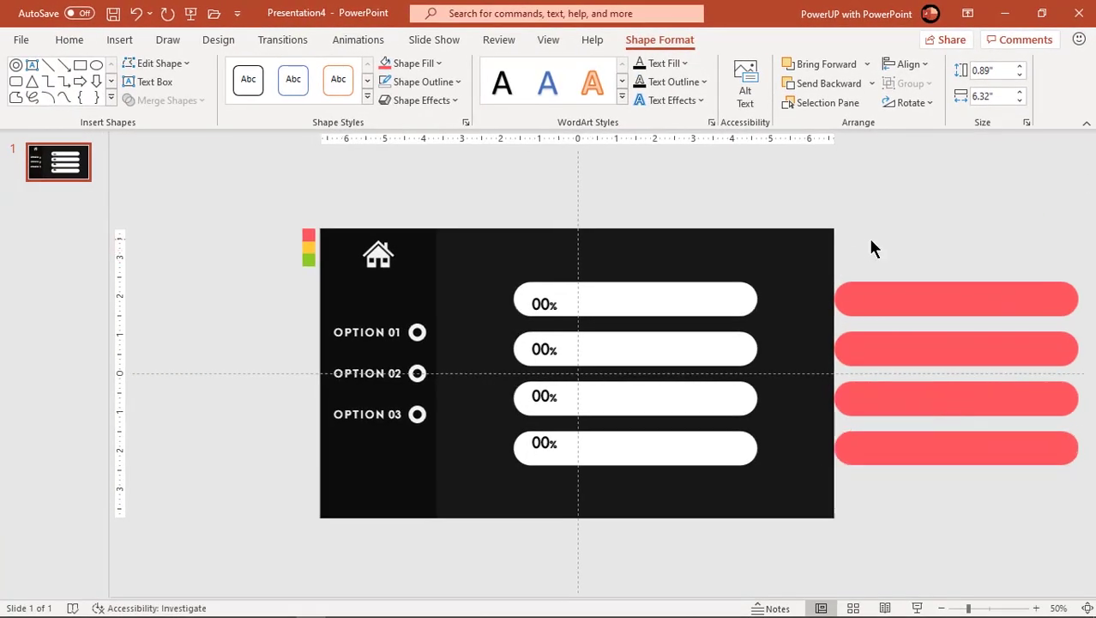
Nudge the four 00% labels so they line up with each other
{"action": "left_click", "coordinate": [545, 308]}
{"action": "left_click_drag", "start_coordinate": [547, 304], "coordinate": [545, 293]}
{"action": "left_click", "coordinate": [545, 350]}
{"action": "left_click_drag", "start_coordinate": [546, 350], "coordinate": [544, 350]}
{"action": "left_click", "coordinate": [545, 396]}
{"action": "left_click_drag", "start_coordinate": [546, 396], "coordinate": [538, 396]}
{"action": "left_click_drag", "start_coordinate": [557, 439], "coordinate": [556, 439]}
{"action": "left_click", "coordinate": [875, 240]}
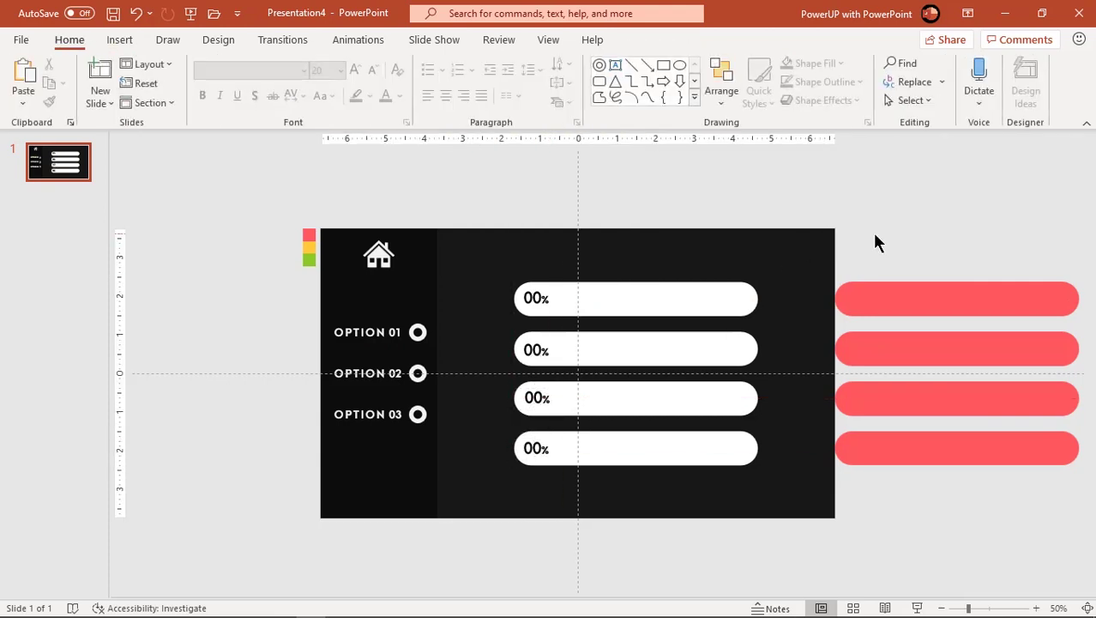
Copy the four red bars and fill the copies with the yellow swatch colour
{"action": "left_click", "coordinate": [885, 292]}
{"action": "left_click", "coordinate": [872, 350], "text": "shift"}
{"action": "left_click", "coordinate": [872, 400], "text": "shift"}
{"action": "left_click", "coordinate": [877, 449], "text": "shift"}
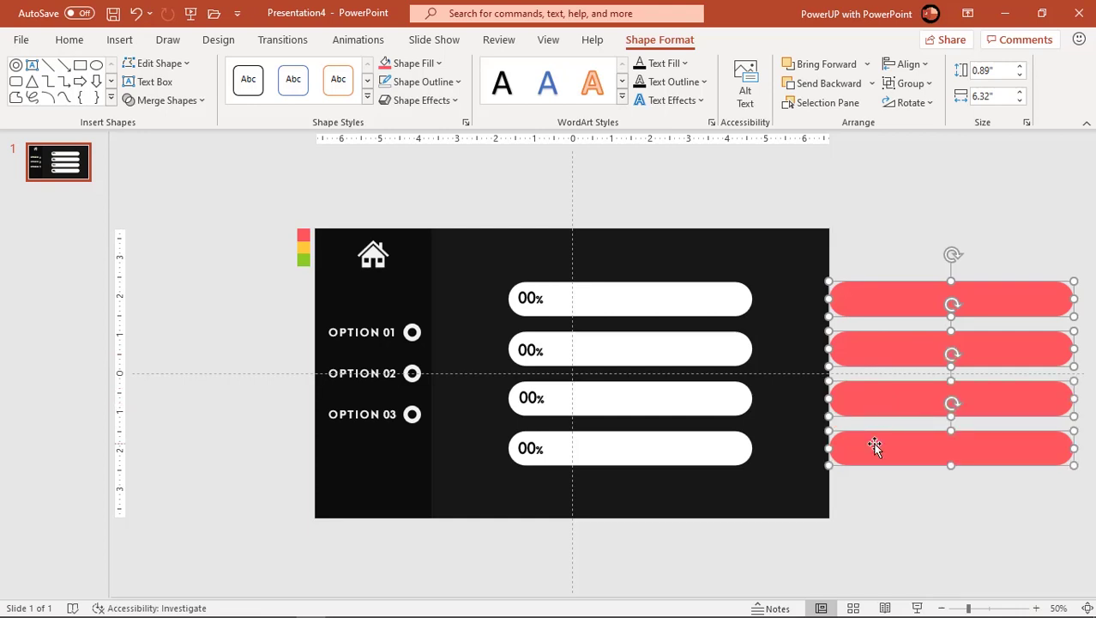
{"action": "left_click_drag", "start_coordinate": [875, 446], "coordinate": [875, 447]}
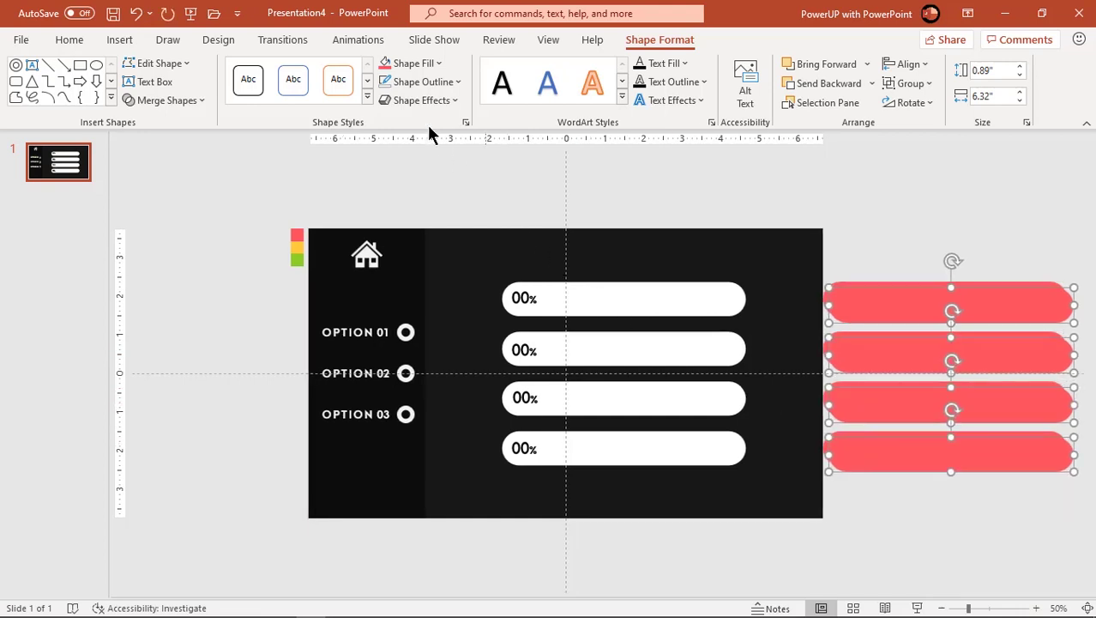
{"action": "left_click", "coordinate": [413, 64]}
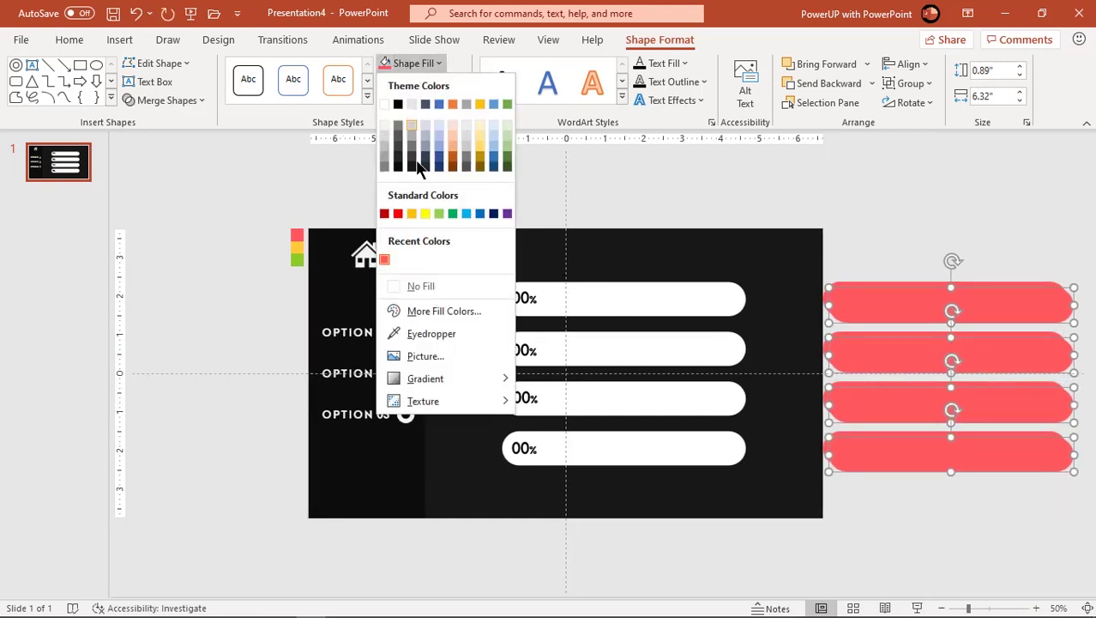
{"action": "left_click", "coordinate": [414, 334]}
{"action": "left_click", "coordinate": [298, 247]}
Move the yellow bars over the red bars and name the top one O2.1
{"action": "left_click_drag", "start_coordinate": [875, 386], "coordinate": [873, 343]}
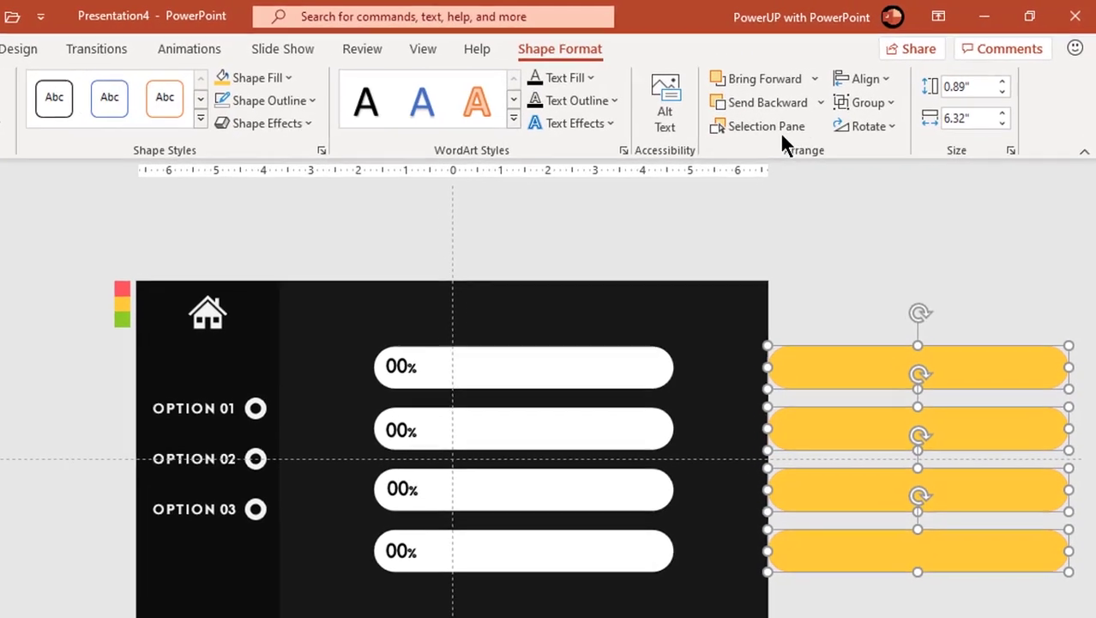
{"action": "left_click", "coordinate": [821, 102]}
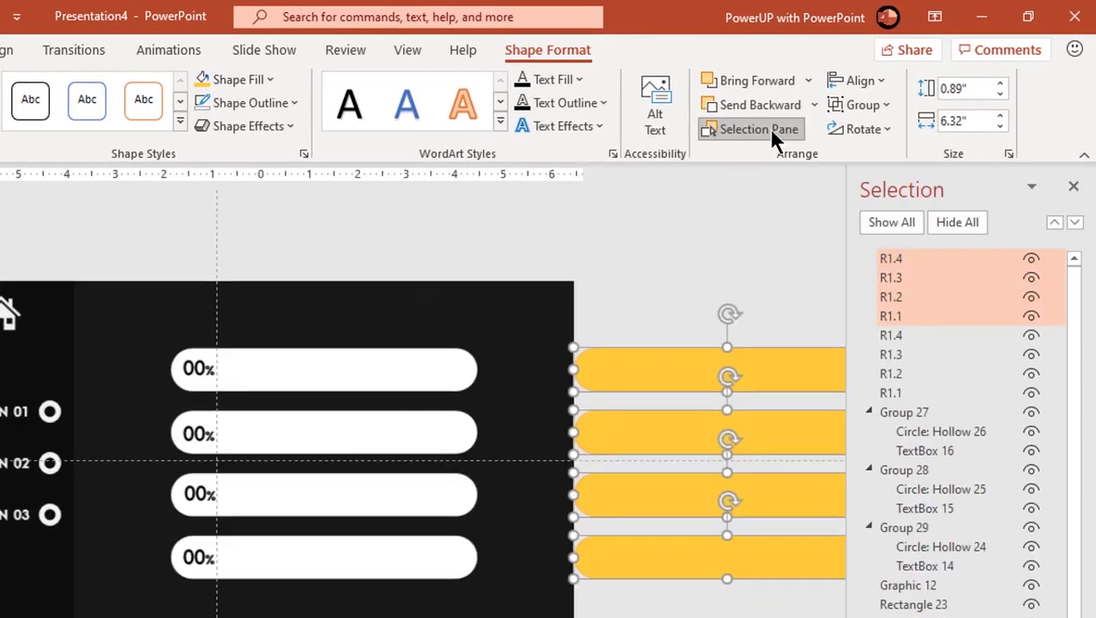
{"action": "left_click", "coordinate": [708, 261]}
{"action": "left_click", "coordinate": [889, 317]}
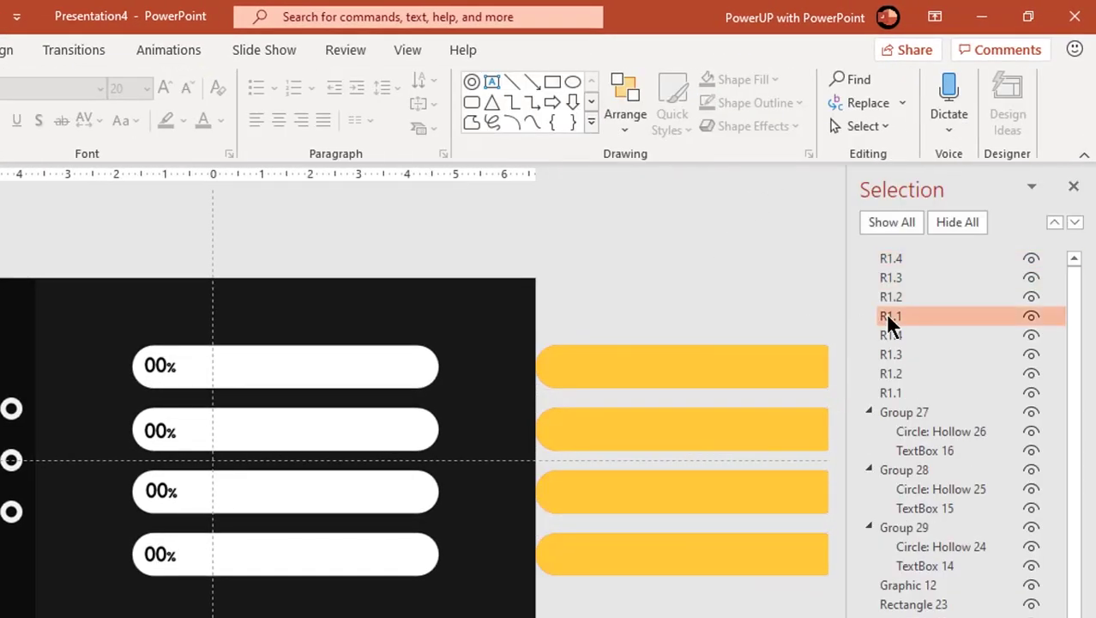
{"action": "left_click", "coordinate": [898, 314]}
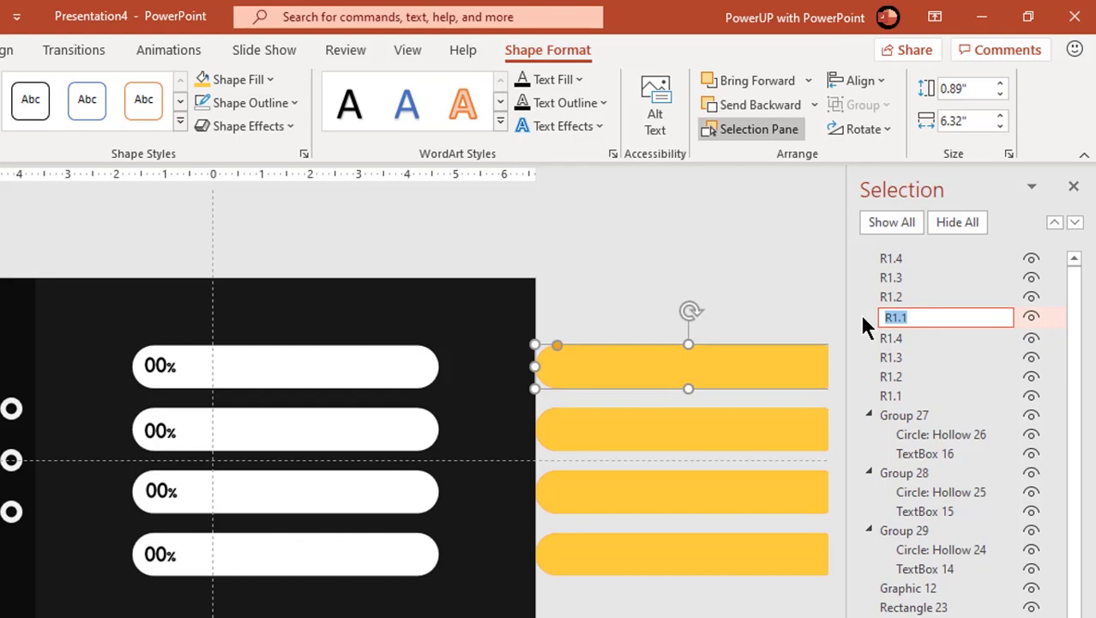
{"action": "type", "text": "O2"}
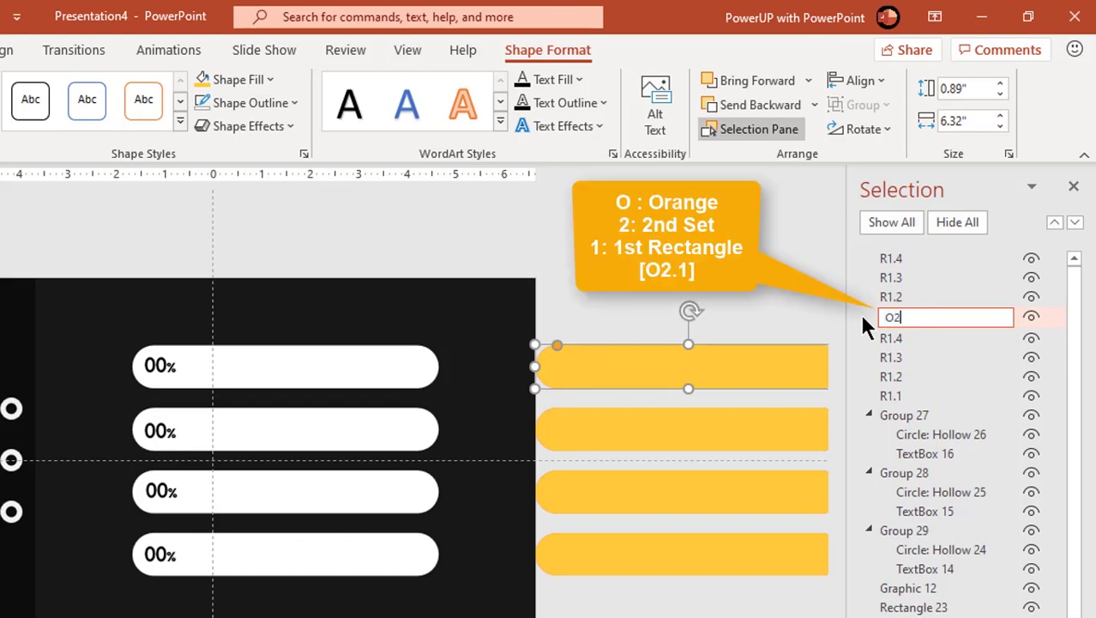
{"action": "type", "text": ".1"}
{"action": "key", "text": "Return"}
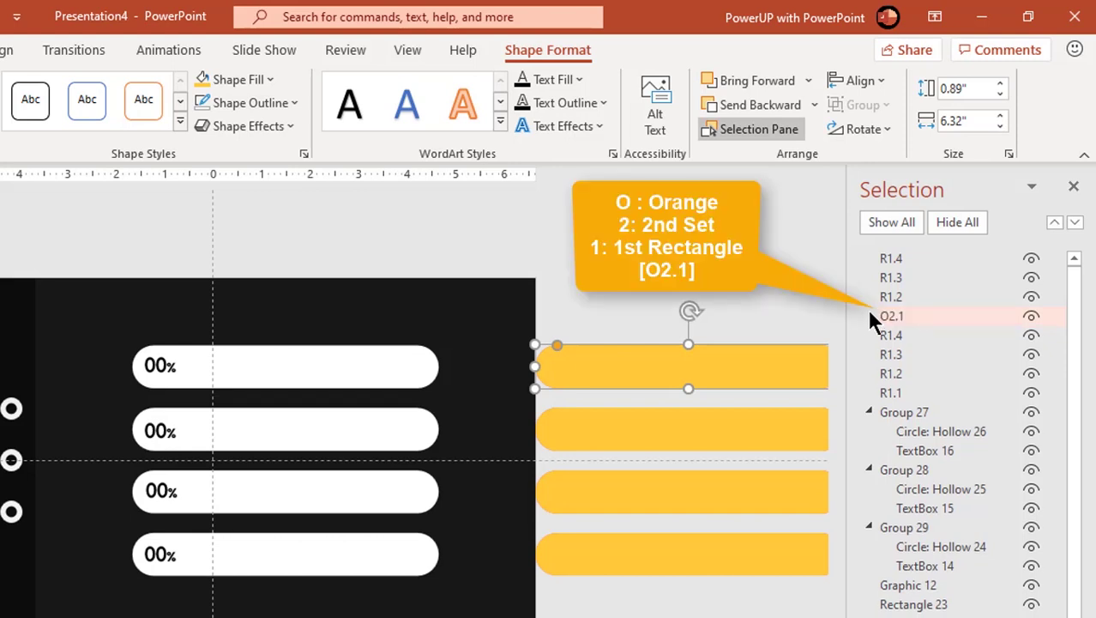
Name the remaining yellow bars O2.2, O2.3 and O2.4
{"action": "double_click", "coordinate": [895, 298]}
{"action": "type", "text": "O2.2"}
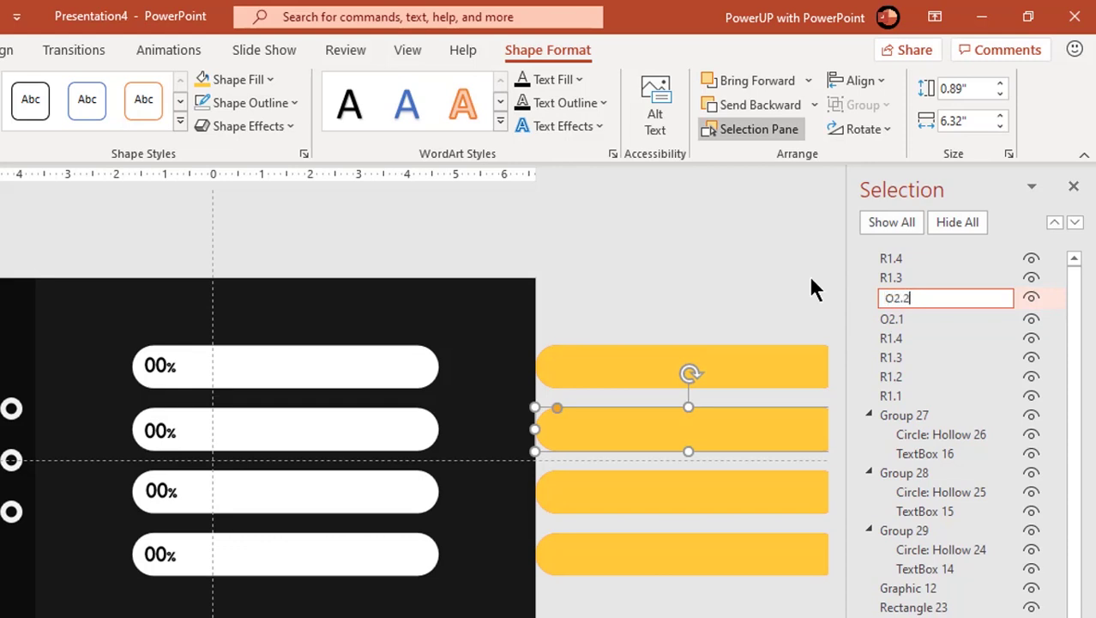
{"action": "key", "text": "Return"}
{"action": "double_click", "coordinate": [892, 277]}
{"action": "type", "text": "O2"}
{"action": "key", "text": "Return"}
{"action": "double_click", "coordinate": [897, 259]}
{"action": "type", "text": "O"}
{"action": "key", "text": "Return"}
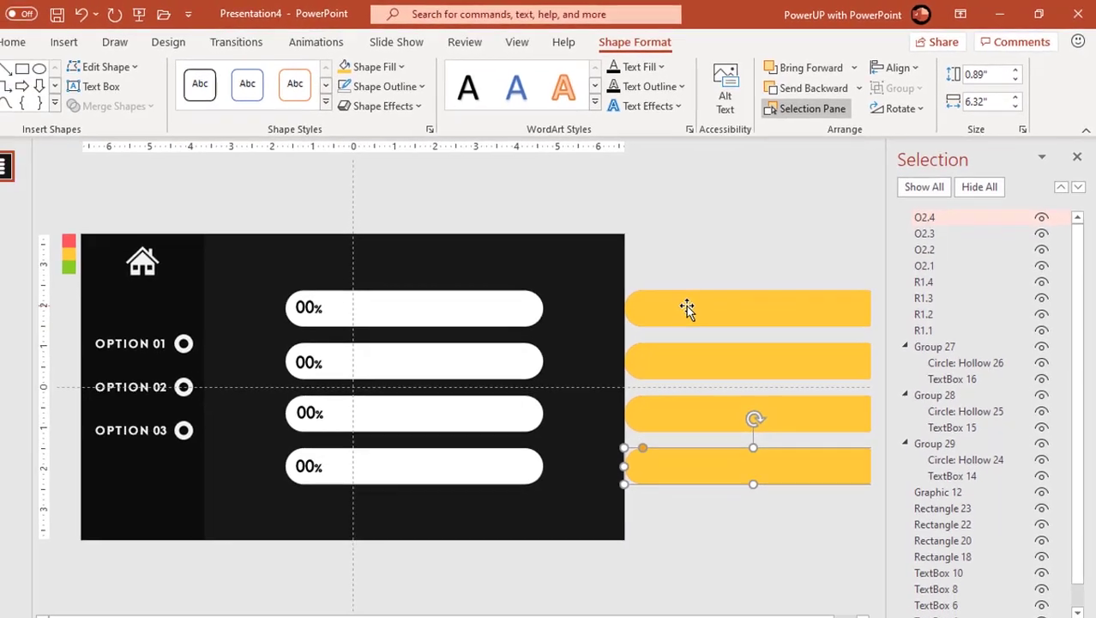
Duplicate the four yellow bars with Ctrl+D
{"action": "left_click", "coordinate": [609, 371]}
{"action": "left_click", "coordinate": [604, 420], "text": "shift"}
{"action": "left_click", "coordinate": [704, 385], "text": "shift"}
{"action": "left_click", "coordinate": [703, 434], "text": "shift"}
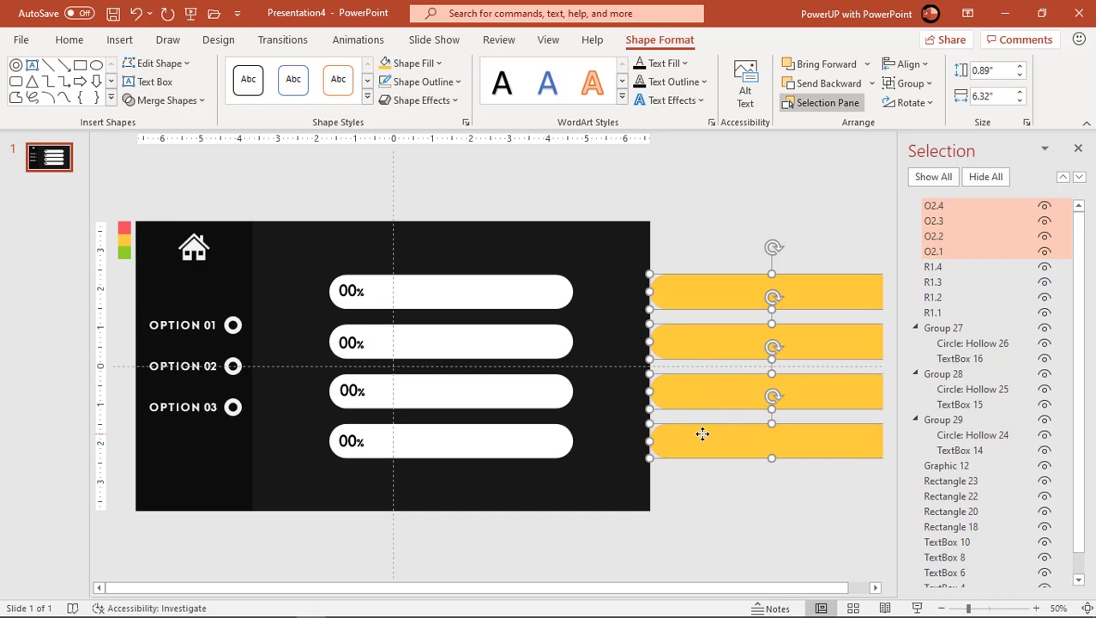
{"action": "key", "text": "ctrl+d"}
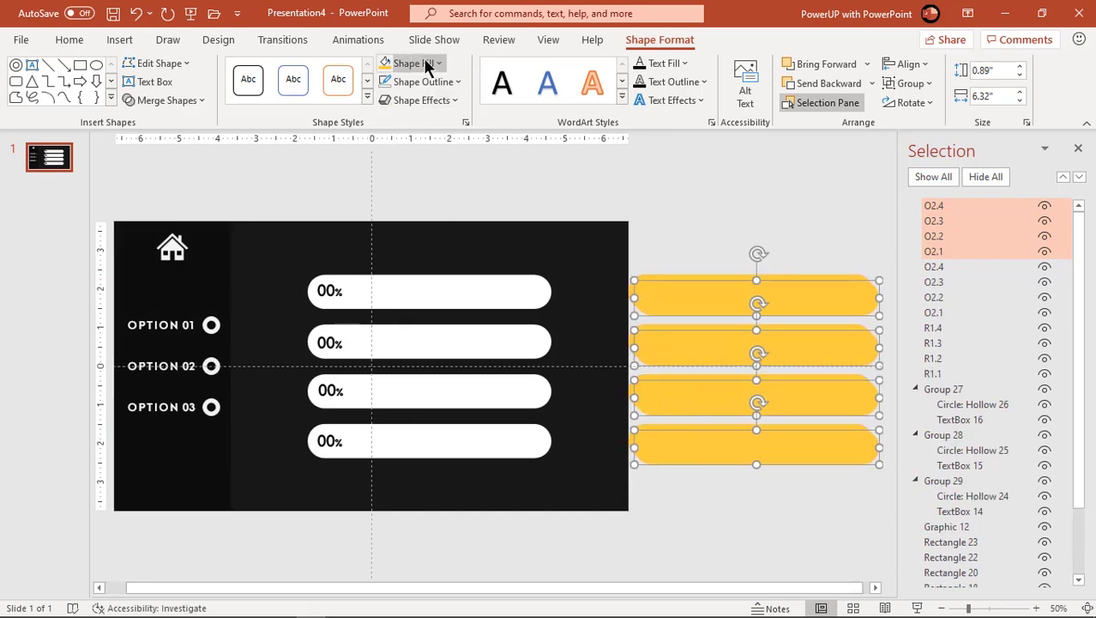
Fill the copies with the green swatch colour and move them over the yellow bars
{"action": "left_click", "coordinate": [425, 61]}
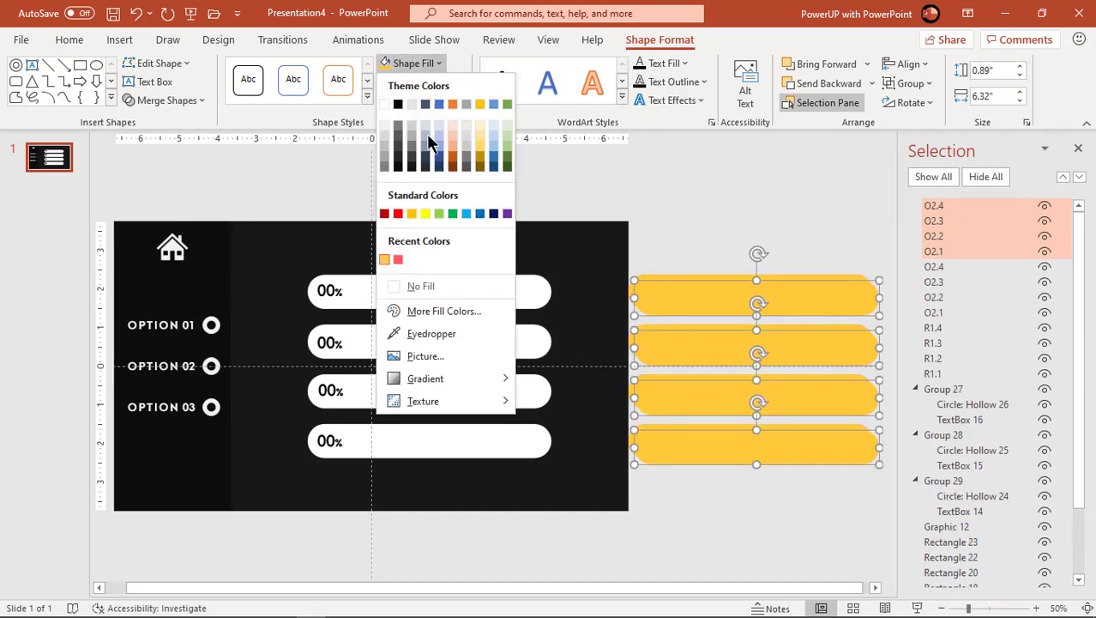
{"action": "left_click", "coordinate": [403, 333]}
{"action": "scroll", "coordinate": [463, 277], "scroll_direction": "down", "scroll_amount": 2}
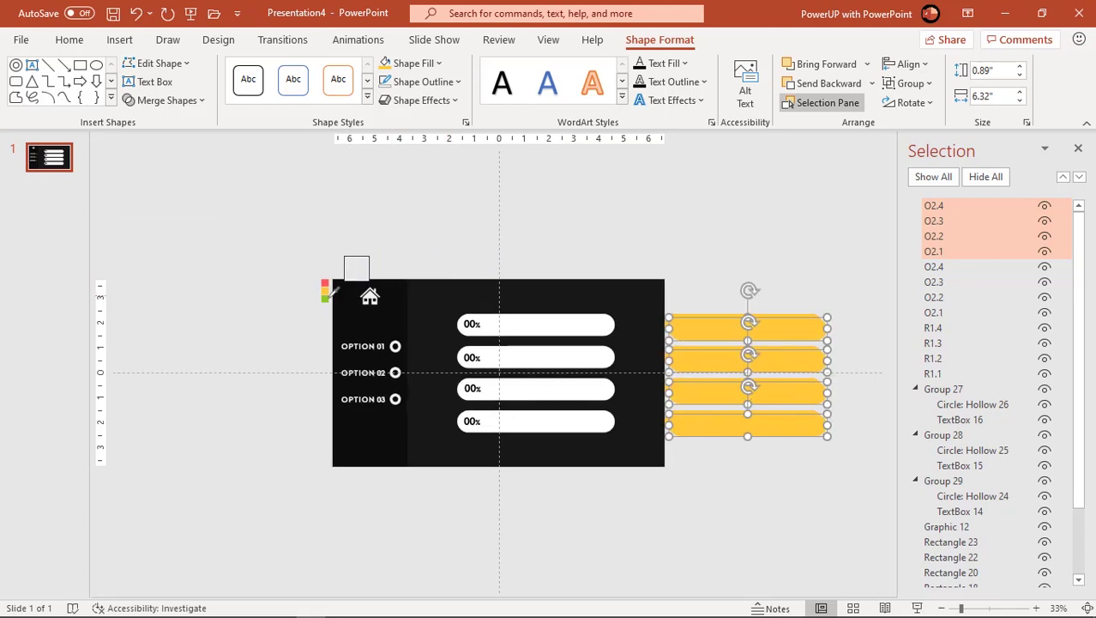
{"action": "left_click", "coordinate": [326, 299]}
{"action": "scroll", "coordinate": [681, 285], "scroll_direction": "up", "scroll_amount": 2}
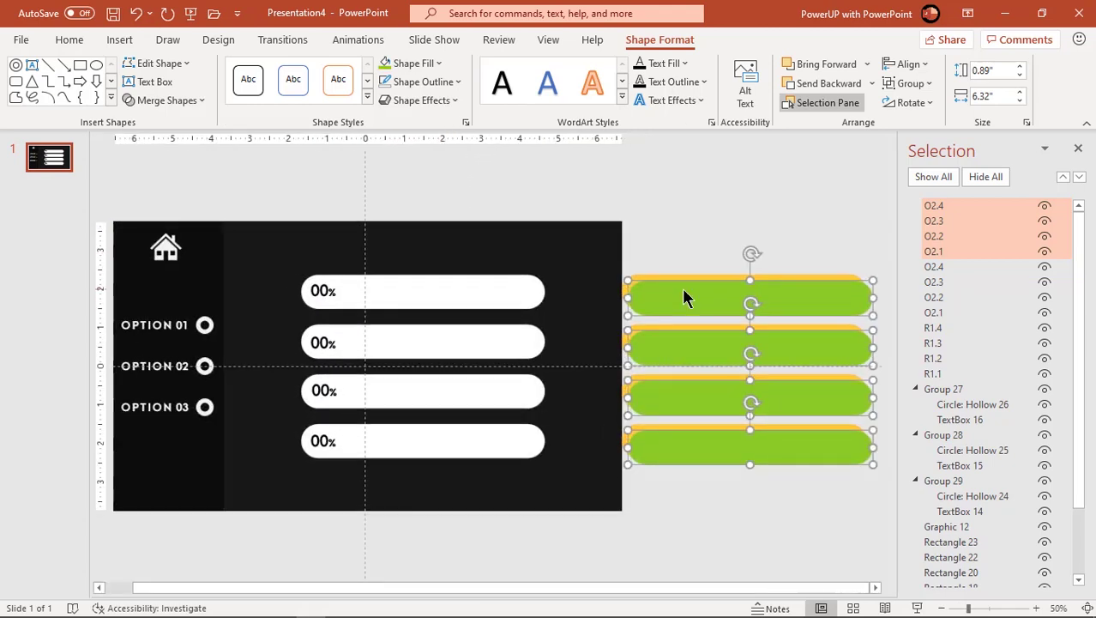
{"action": "scroll", "coordinate": [682, 296], "scroll_direction": "up", "scroll_amount": 2}
{"action": "left_click_drag", "start_coordinate": [609, 287], "coordinate": [608, 273]}
{"action": "left_click", "coordinate": [630, 195]}
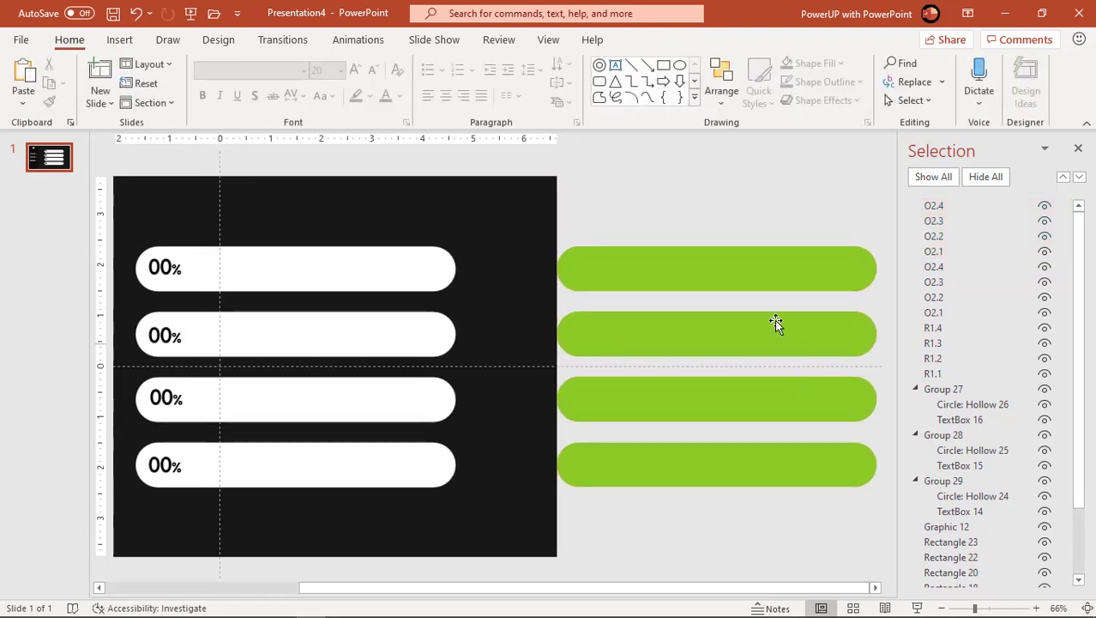
Rename the first two green bars G3.1 and G3.2 in the Selection Pane
{"action": "left_click", "coordinate": [773, 280]}
{"action": "left_click", "coordinate": [929, 251]}
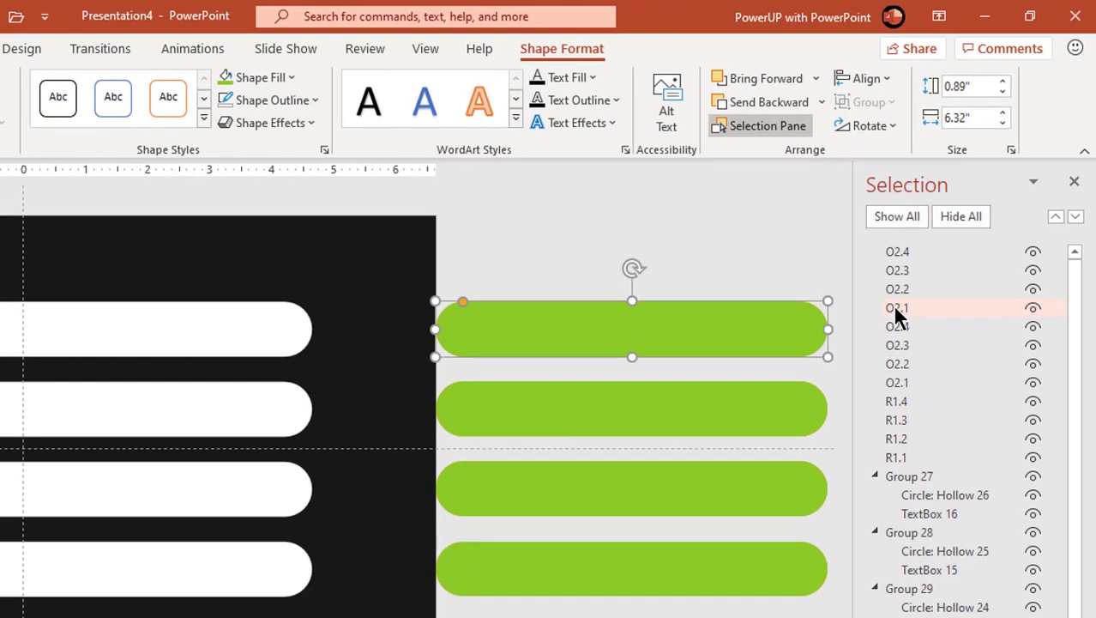
{"action": "key", "text": "ctrl+a"}
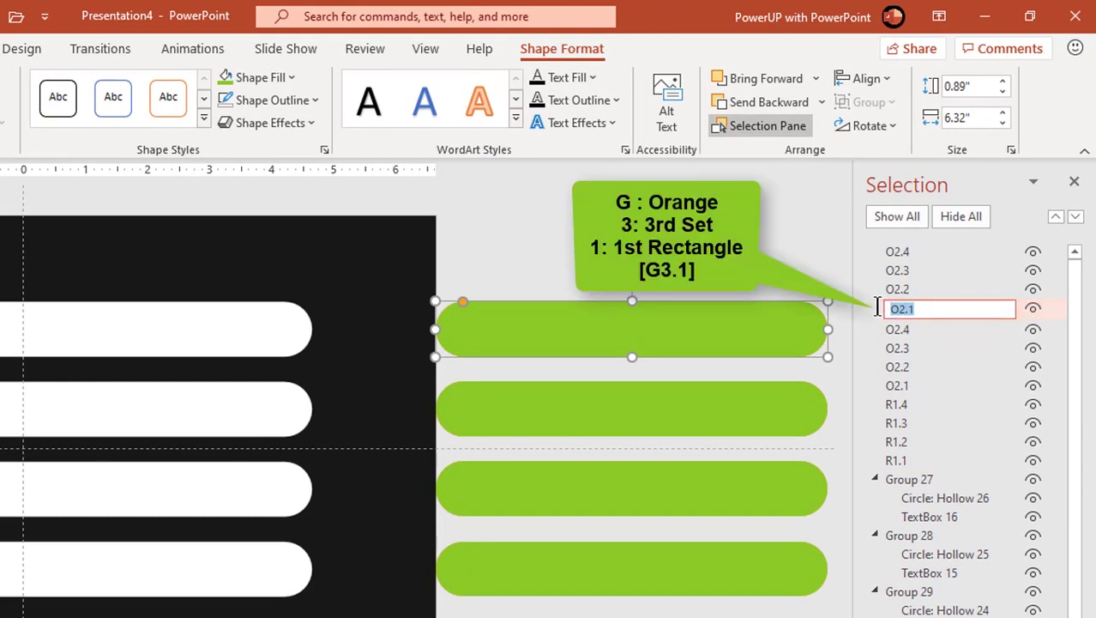
{"action": "type", "text": "G3.1"}
{"action": "key", "text": "Return"}
{"action": "left_click", "coordinate": [806, 407]}
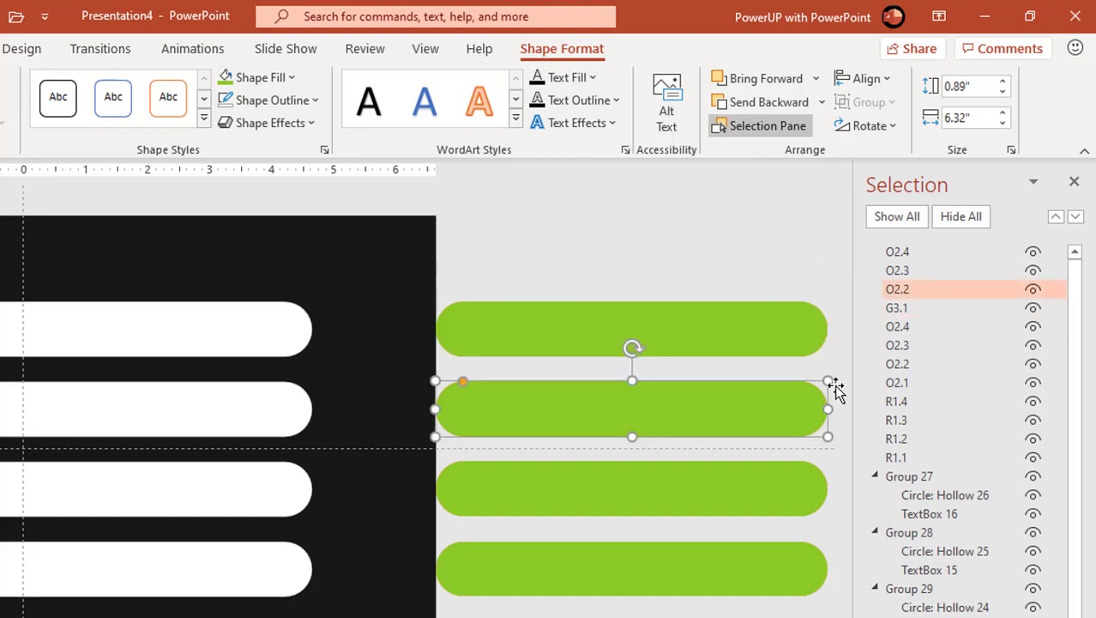
{"action": "left_click", "coordinate": [911, 289]}
{"action": "key", "text": "ctrl+a"}
{"action": "type", "text": "G3.2"}
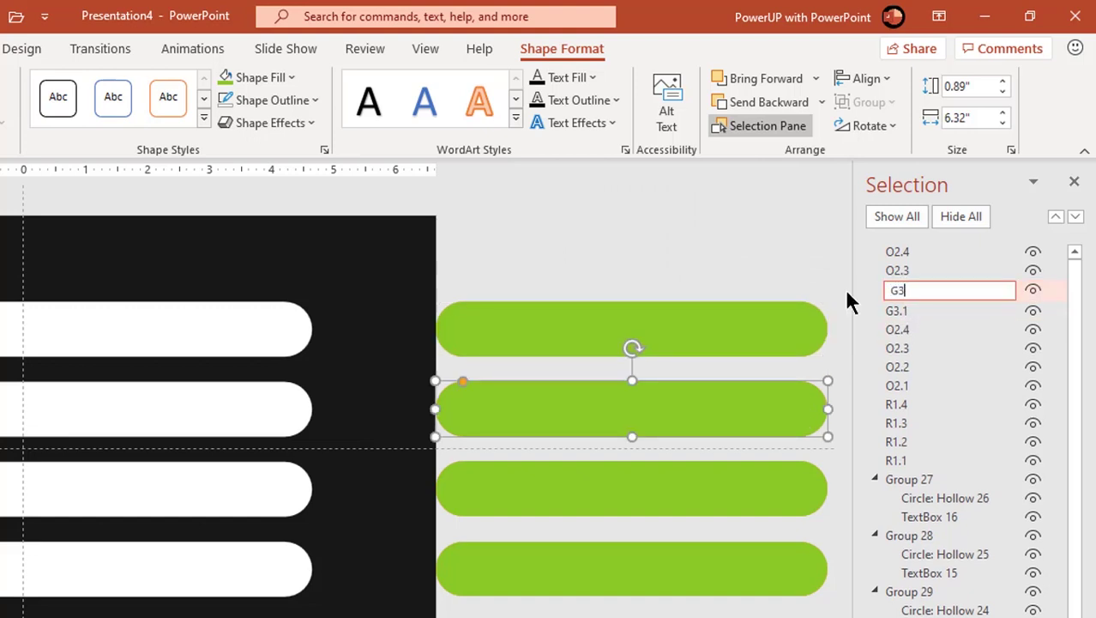
{"action": "key", "text": "Return"}
Rename the remaining green bars G3.3 and G3.4
{"action": "double_click", "coordinate": [911, 272]}
{"action": "type", "text": "G3.3"}
{"action": "key", "text": "Return"}
{"action": "double_click", "coordinate": [899, 251]}
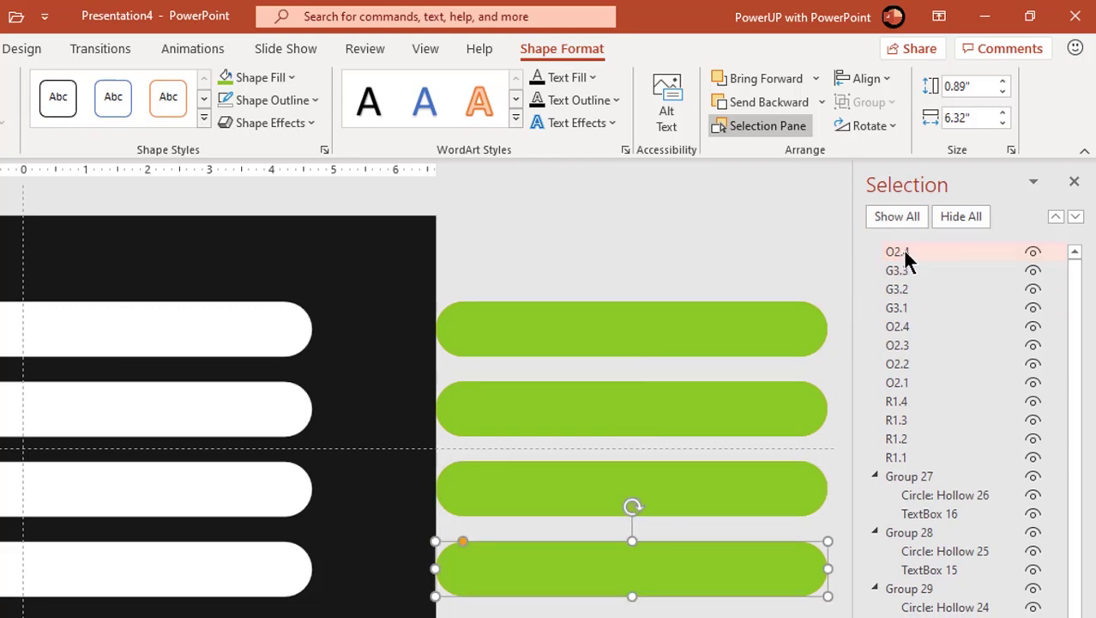
{"action": "type", "text": "G3.4"}
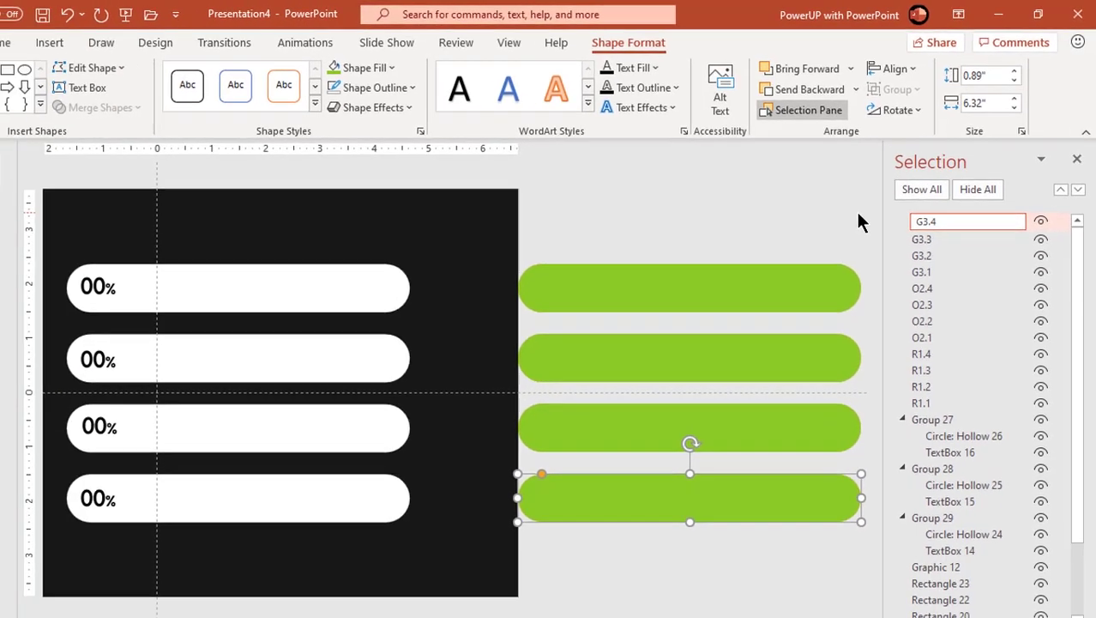
{"action": "key", "text": "Return"}
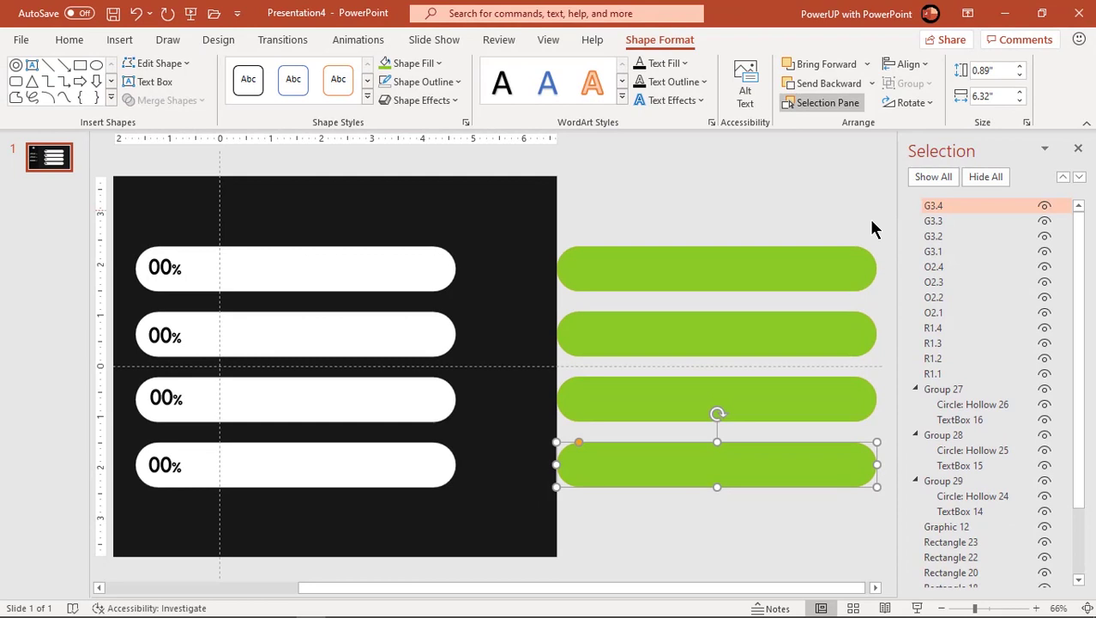
{"action": "scroll", "coordinate": [651, 409], "scroll_direction": "down", "scroll_amount": 5}
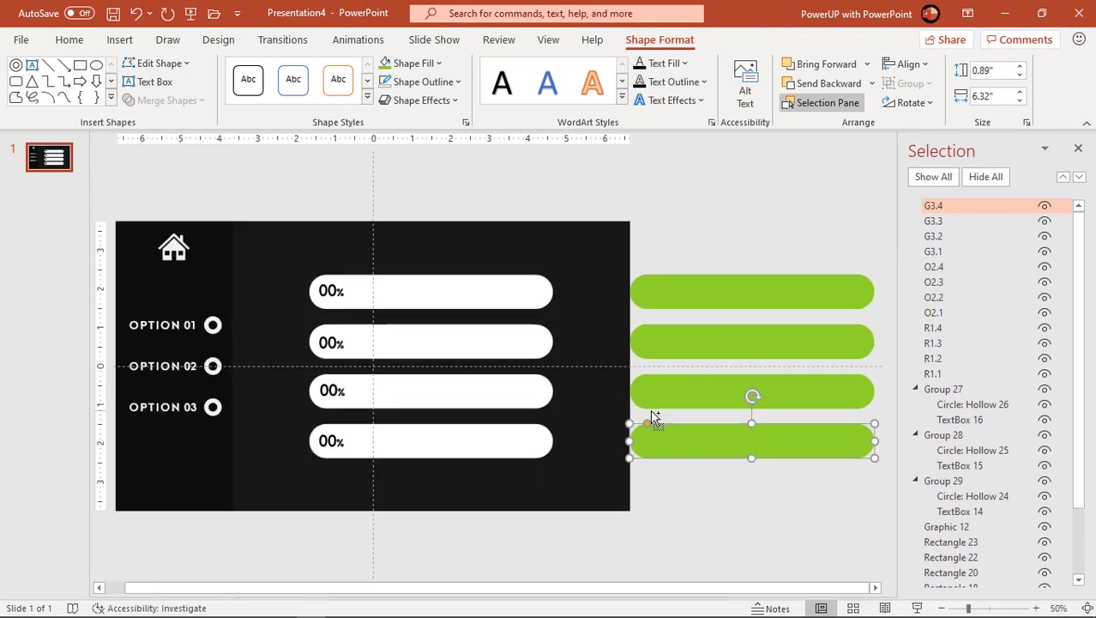
Bring the black sidebar, house icon and three OPTION labels to the front
{"action": "left_click", "coordinate": [450, 217]}
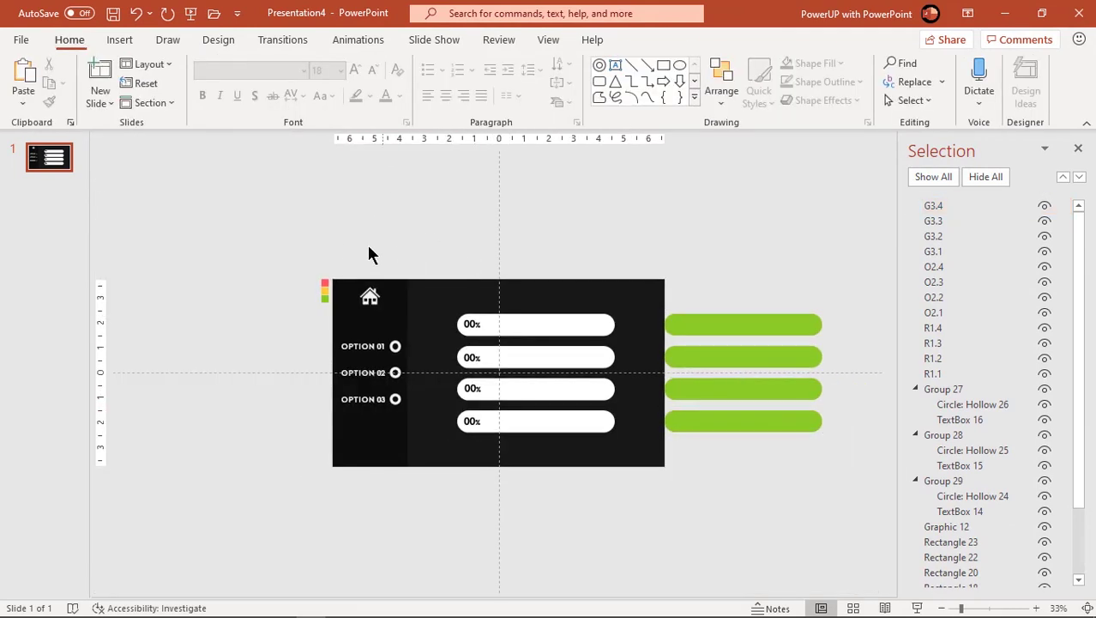
{"action": "left_click_drag", "start_coordinate": [327, 242], "coordinate": [421, 505]}
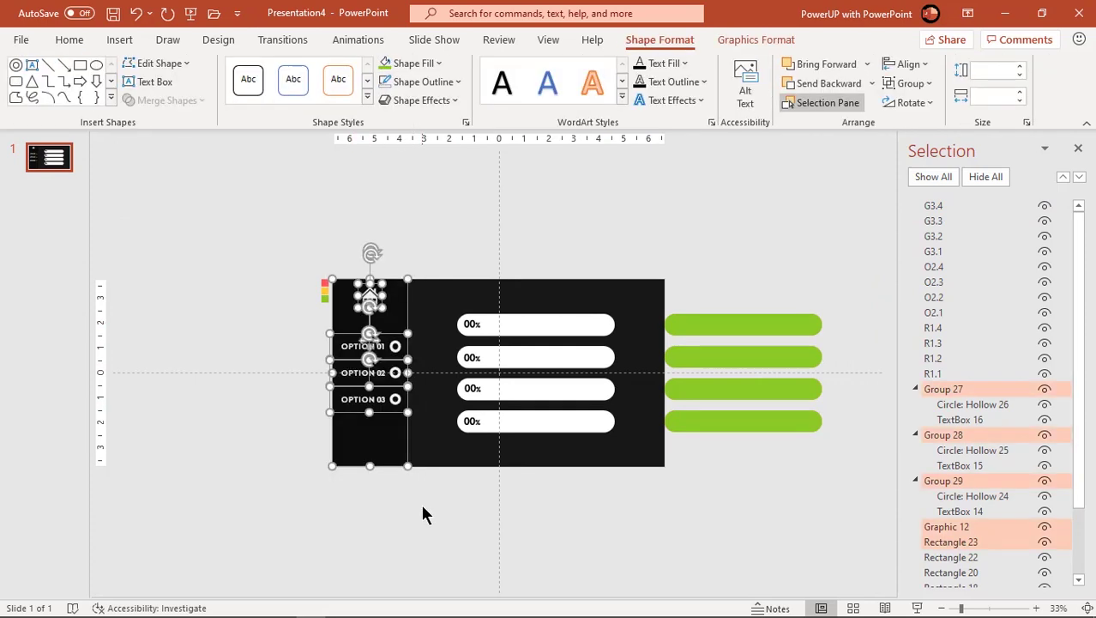
{"action": "right_click", "coordinate": [374, 446]}
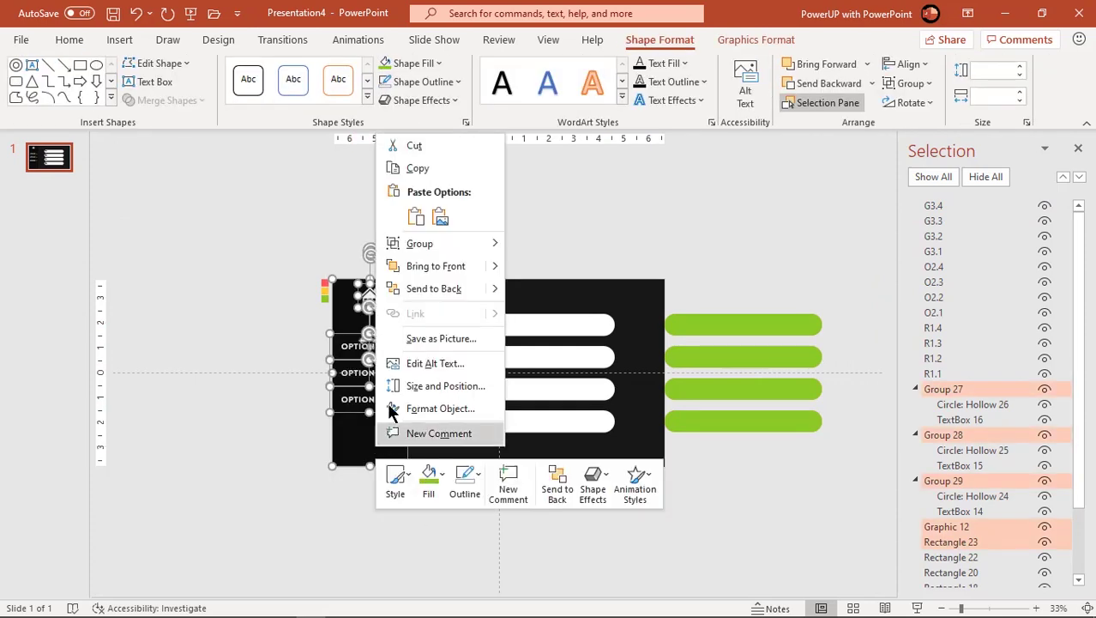
{"action": "left_click", "coordinate": [418, 267]}
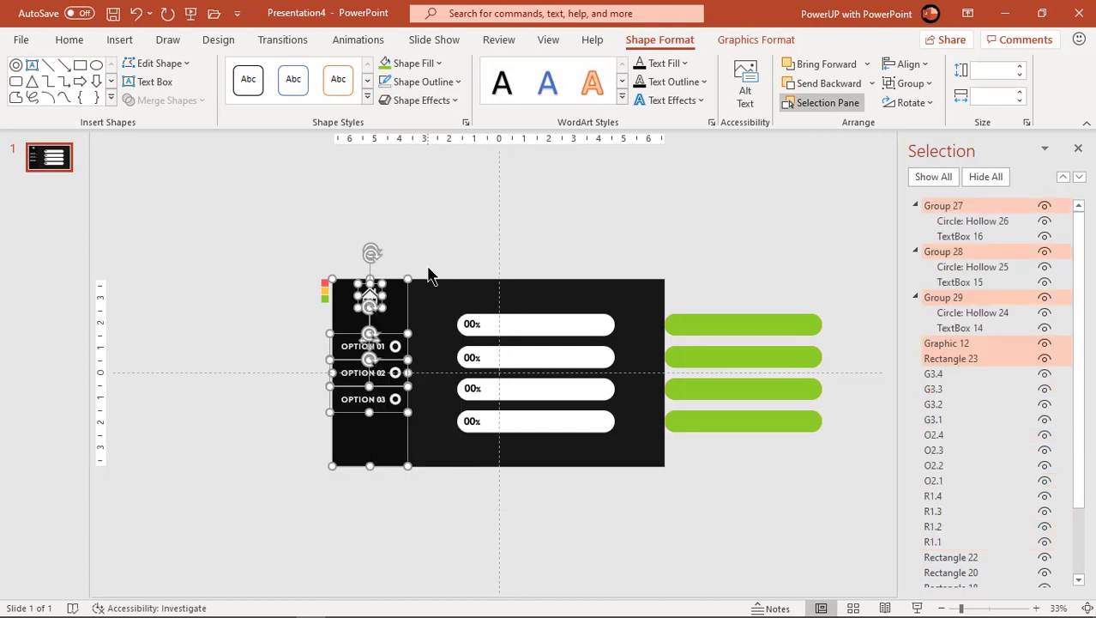
{"action": "left_click", "coordinate": [487, 244]}
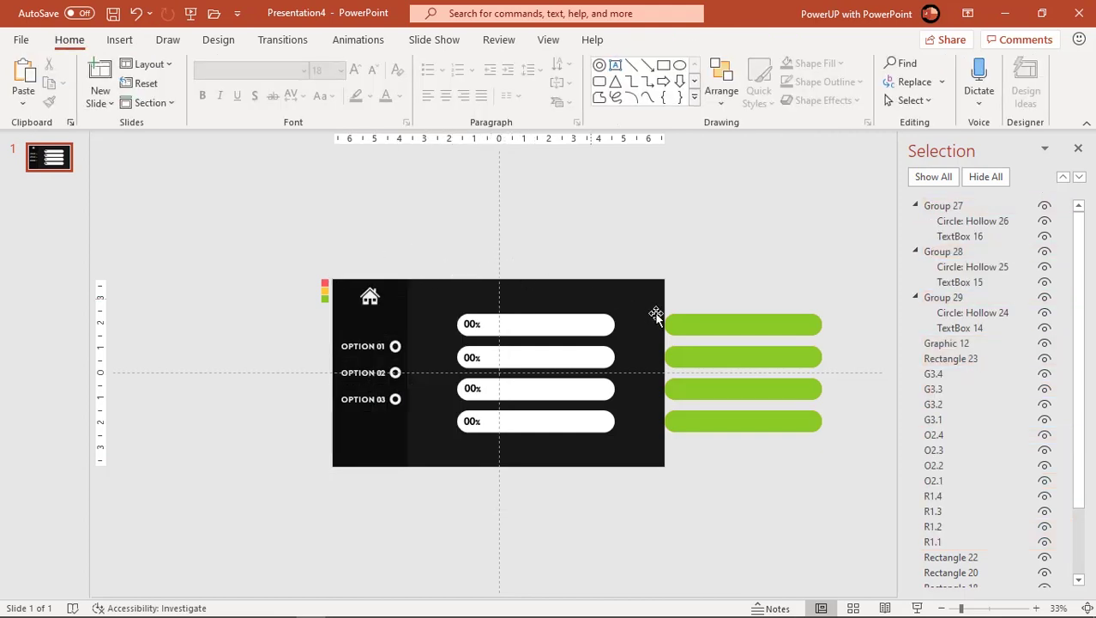
Move the G3, O2 and R1 bar entries to the bottom of the Selection Pane
{"action": "left_click_drag", "start_coordinate": [642, 224], "coordinate": [855, 513]}
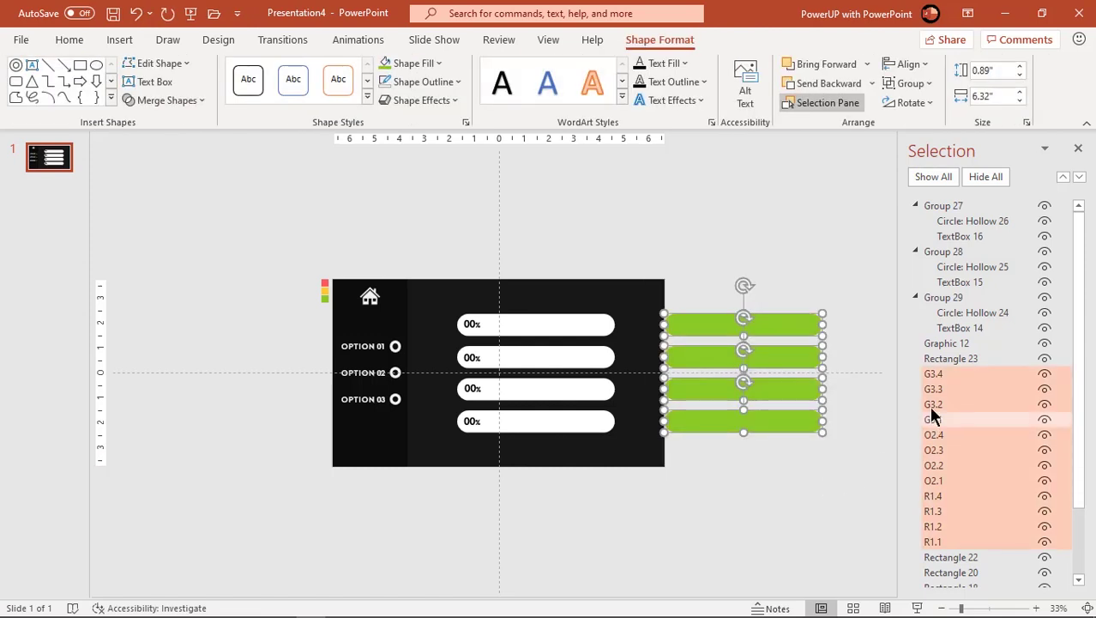
{"action": "left_click_drag", "start_coordinate": [1076, 341], "coordinate": [1086, 405]}
{"action": "left_click_drag", "start_coordinate": [959, 306], "coordinate": [948, 589]}
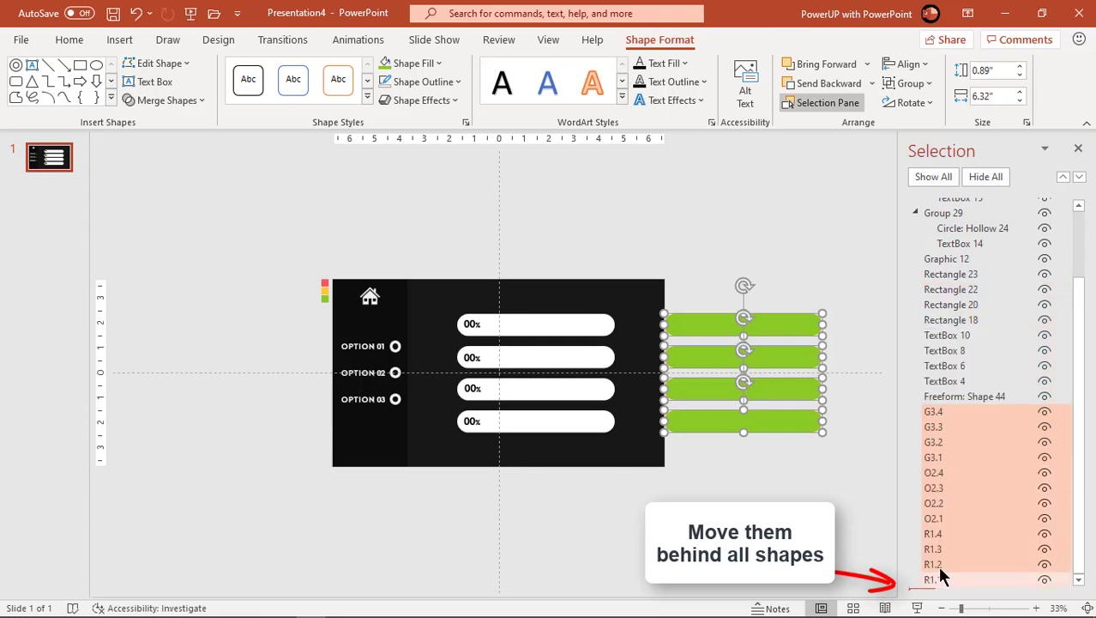
{"action": "mouse_move", "coordinate": [777, 421]}
{"action": "left_mouse_down"}
{"action": "mouse_move", "coordinate": [683, 418]}
{"action": "mouse_move", "coordinate": [777, 418]}
{"action": "left_mouse_up"}
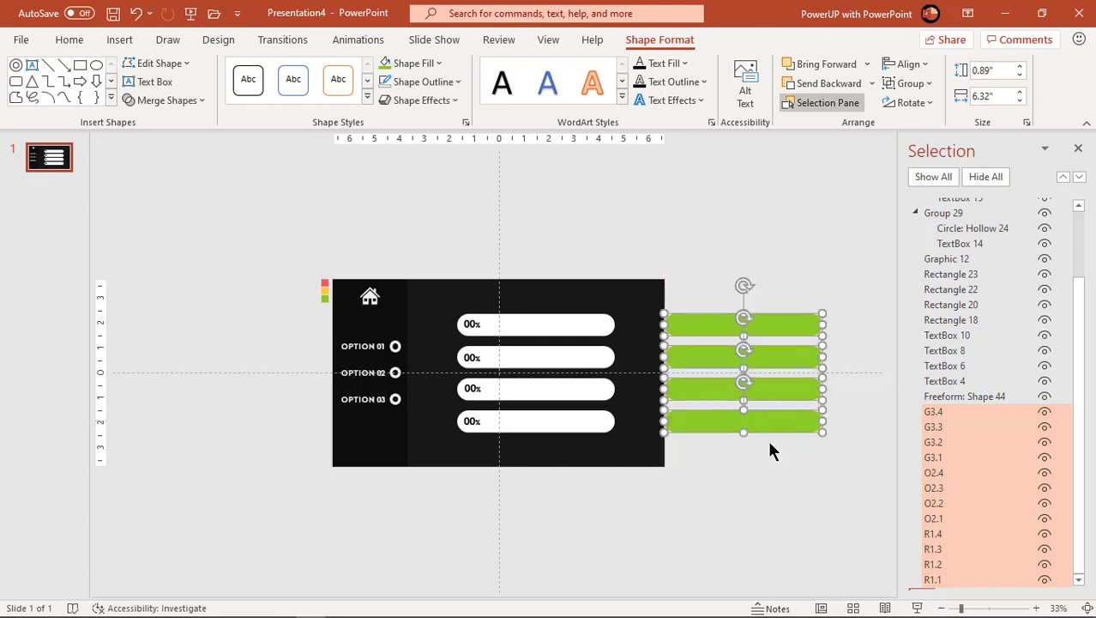
{"action": "left_click", "coordinate": [763, 487]}
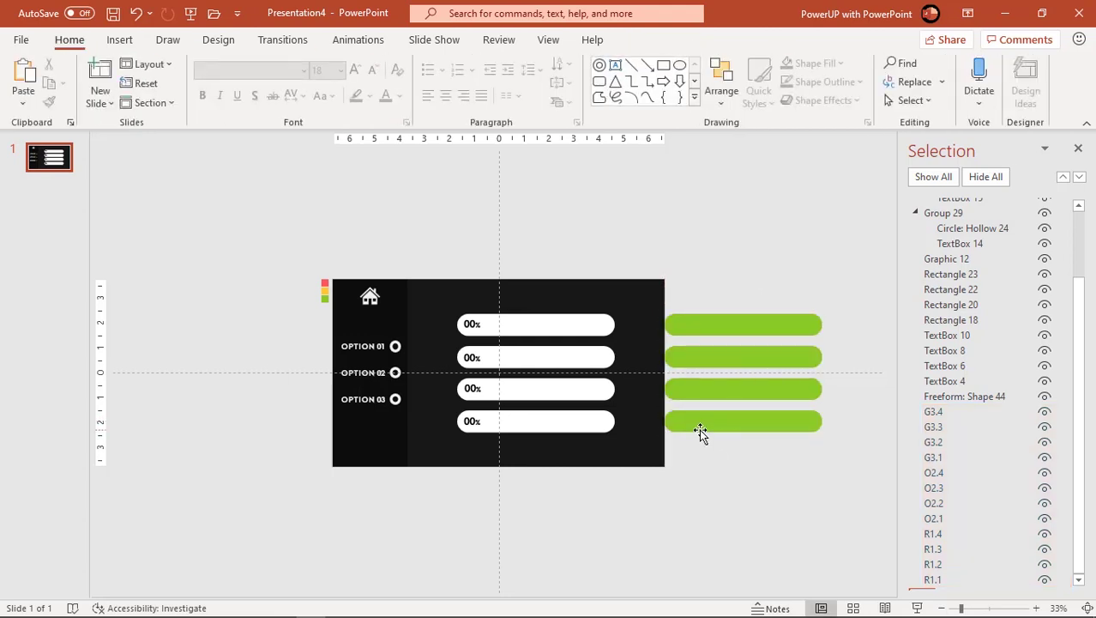
{"action": "scroll", "coordinate": [699, 429], "scroll_direction": "up", "scroll_amount": 2}
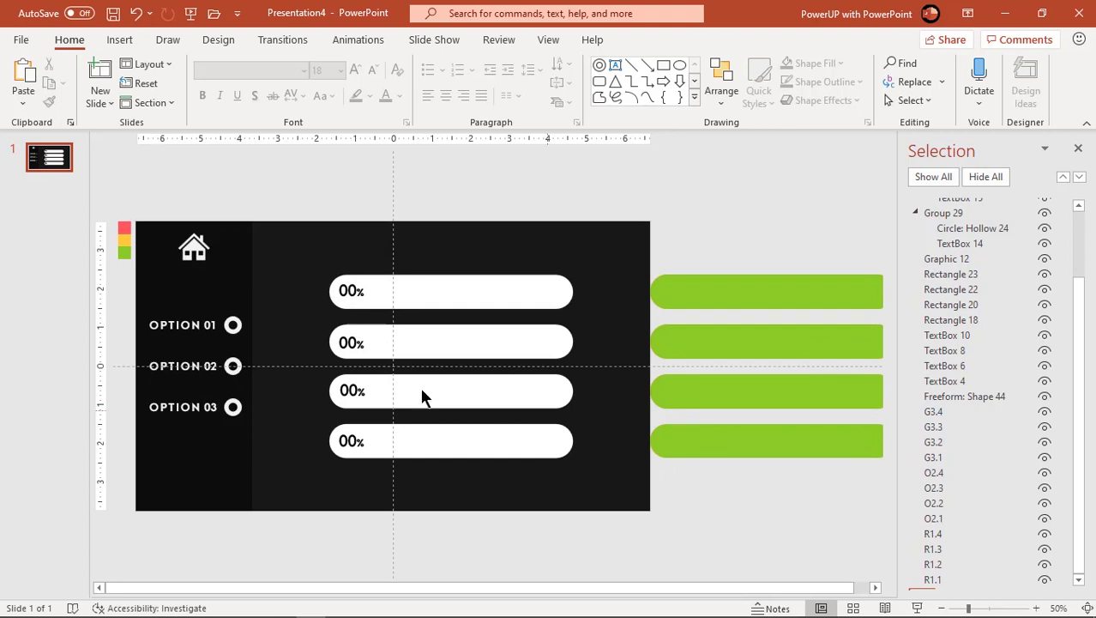
Delete the three corner colour swatches and duplicate slide 1 as slide 2
{"action": "left_click_drag", "start_coordinate": [113, 200], "coordinate": [145, 293]}
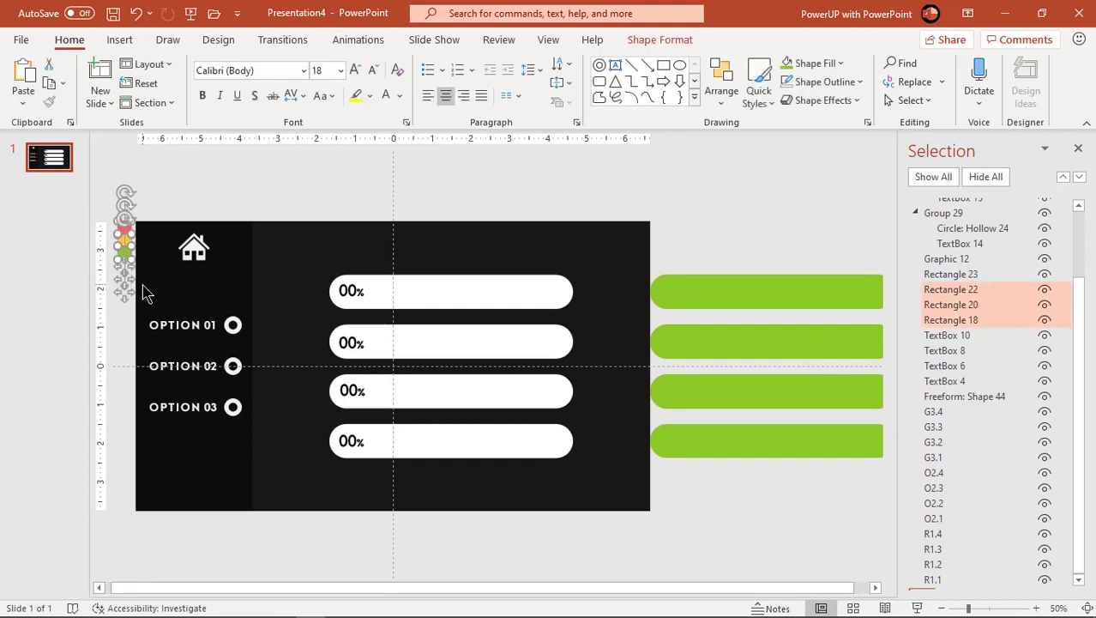
{"action": "key", "text": "Delete"}
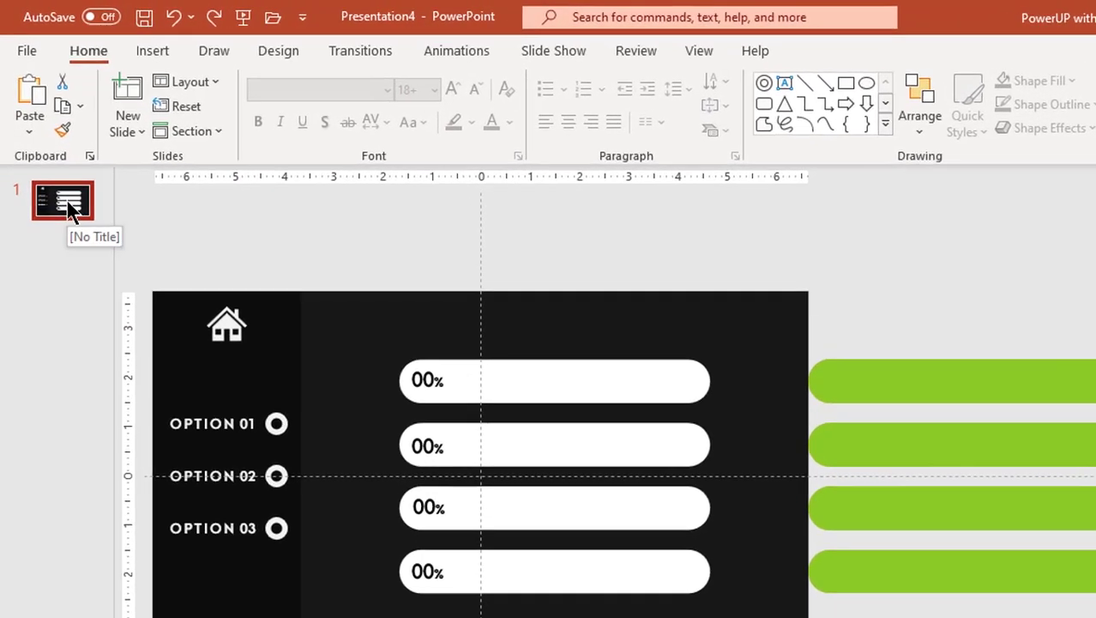
{"action": "right_click", "coordinate": [55, 165]}
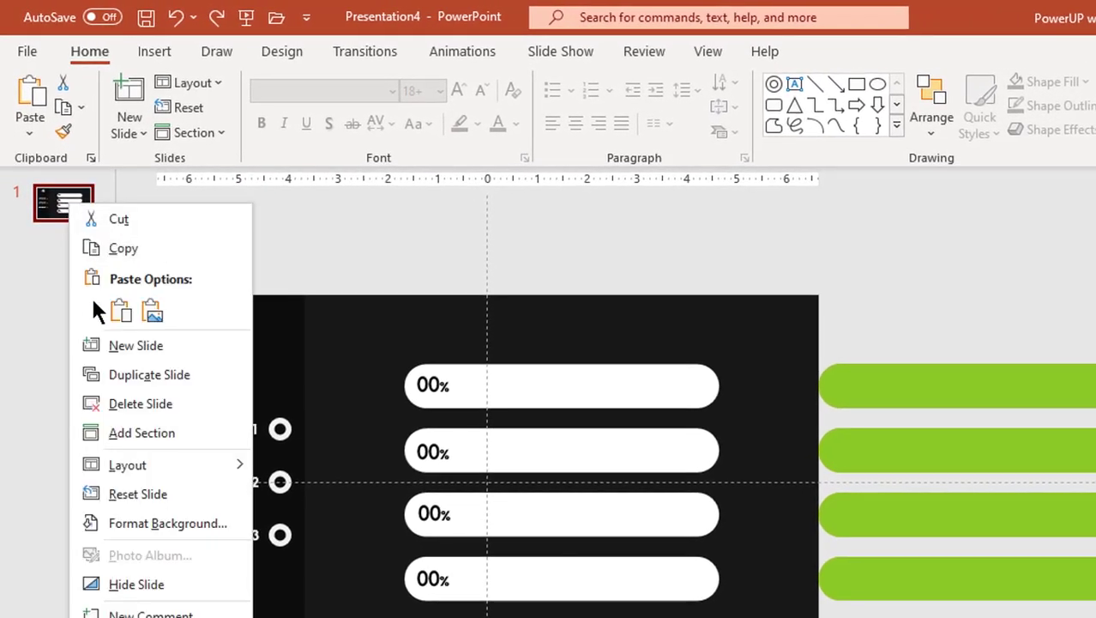
{"action": "left_click", "coordinate": [115, 374]}
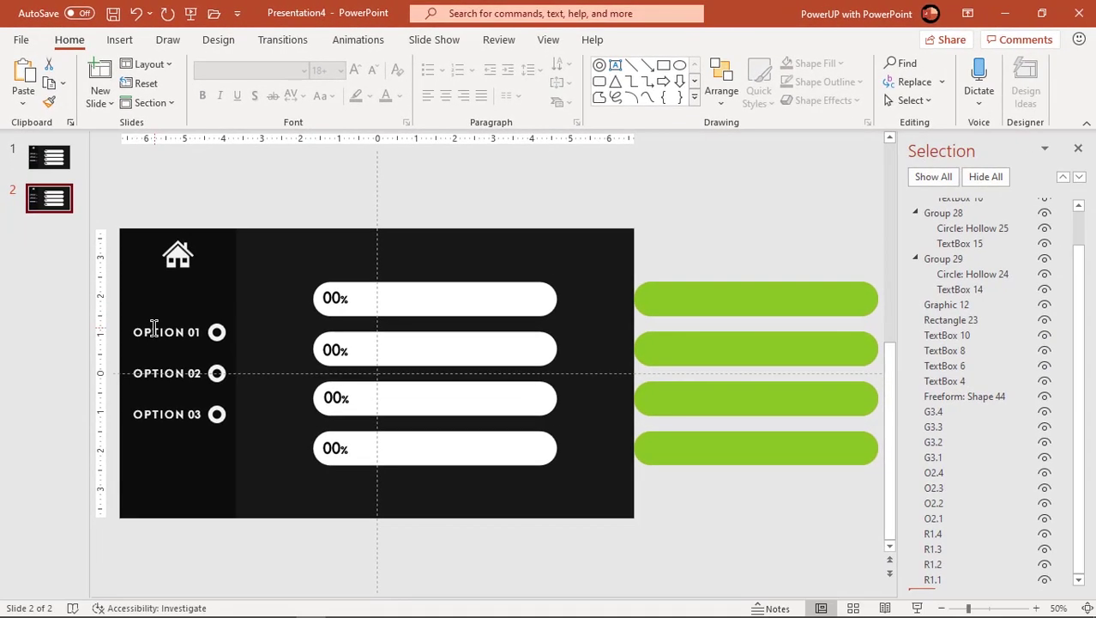
{"action": "left_click", "coordinate": [182, 395]}
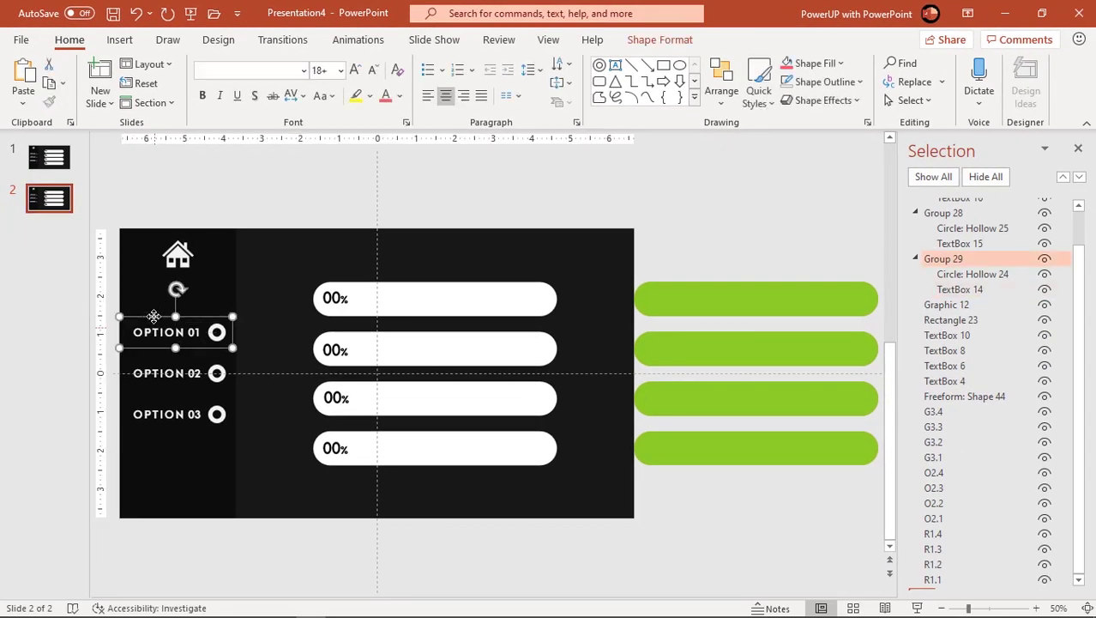
Shift the OPTION 01 label slightly right and make its text red
{"action": "left_click_drag", "start_coordinate": [154, 317], "coordinate": [258, 333]}
{"action": "left_click", "coordinate": [178, 332]}
{"action": "left_click", "coordinate": [399, 95]}
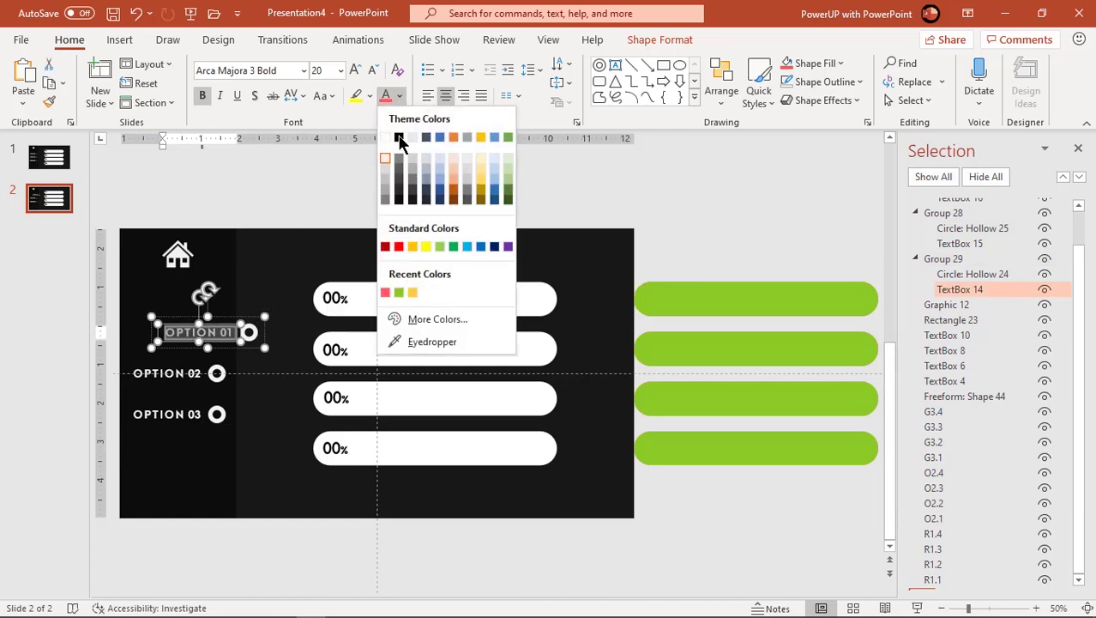
{"action": "left_click", "coordinate": [387, 294]}
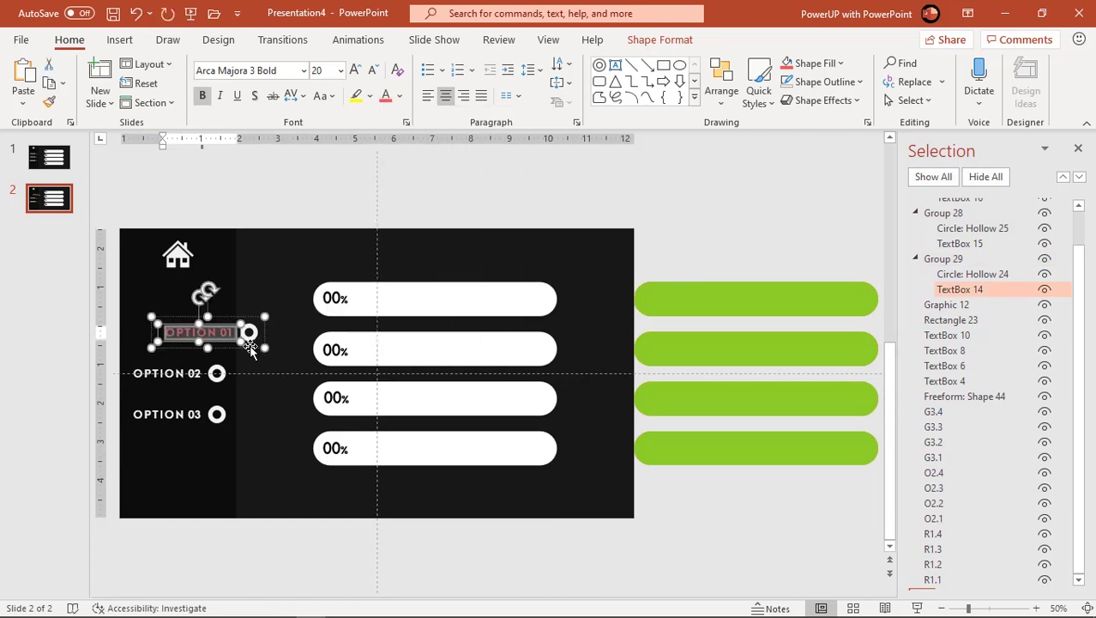
Fill the ring beside OPTION 01 with red
{"action": "left_click", "coordinate": [250, 333]}
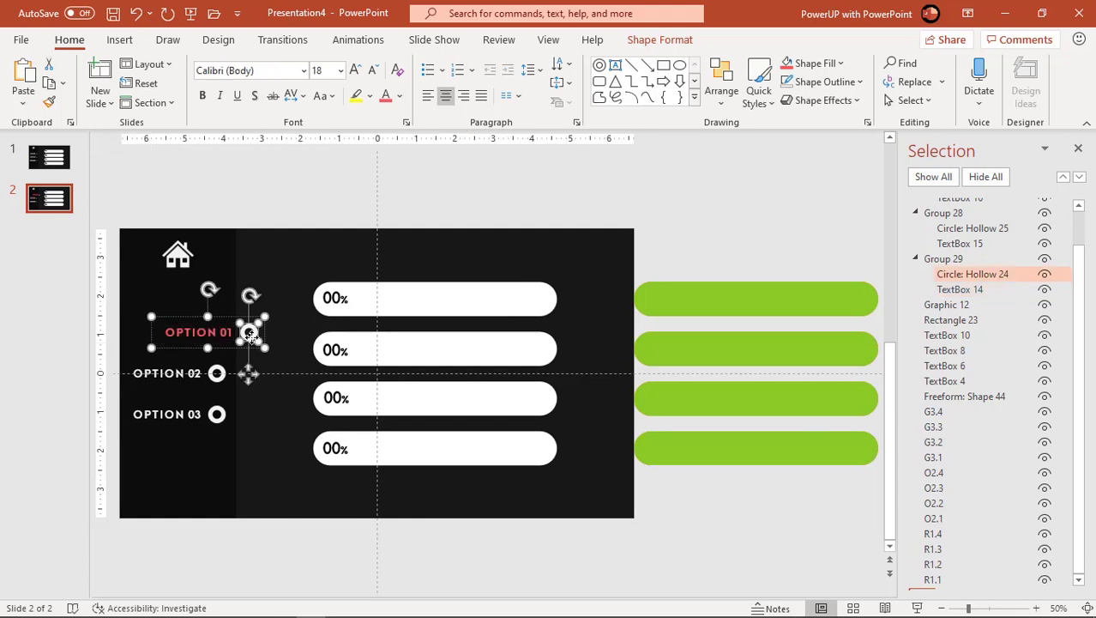
{"action": "left_click", "coordinate": [654, 41]}
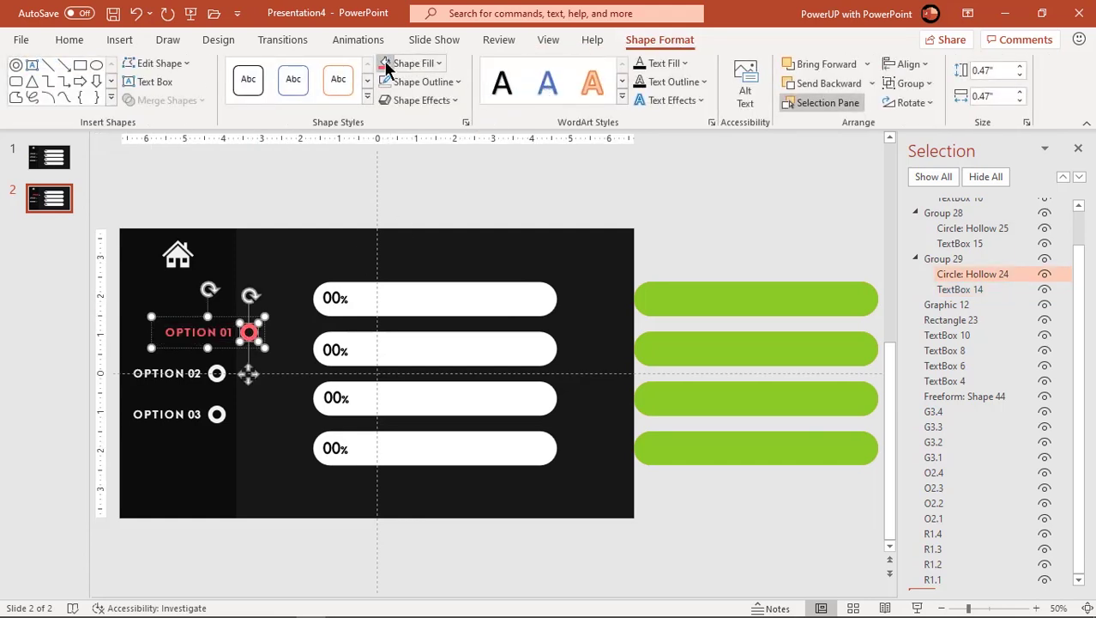
{"action": "left_click", "coordinate": [485, 214]}
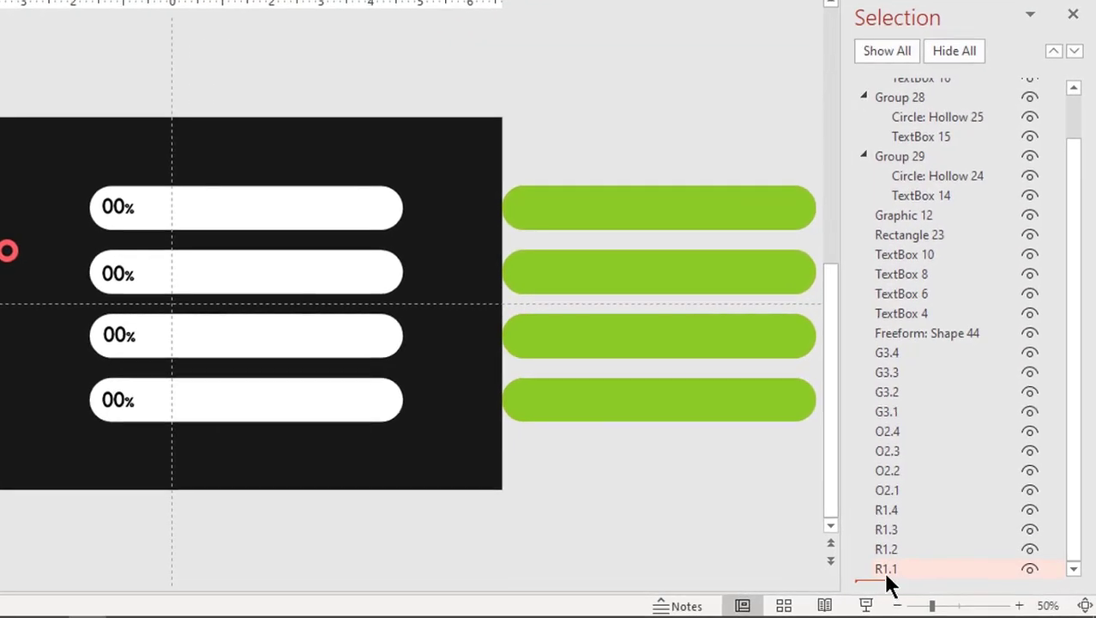
Nudge red bars R1.1–R1.4 left together so they sit inside the white 00% bars
{"action": "left_click", "coordinate": [887, 569]}
{"action": "left_click", "coordinate": [888, 549], "text": "ctrl"}
{"action": "left_click", "coordinate": [888, 530], "text": "ctrl"}
{"action": "left_click", "coordinate": [881, 510], "text": "ctrl"}
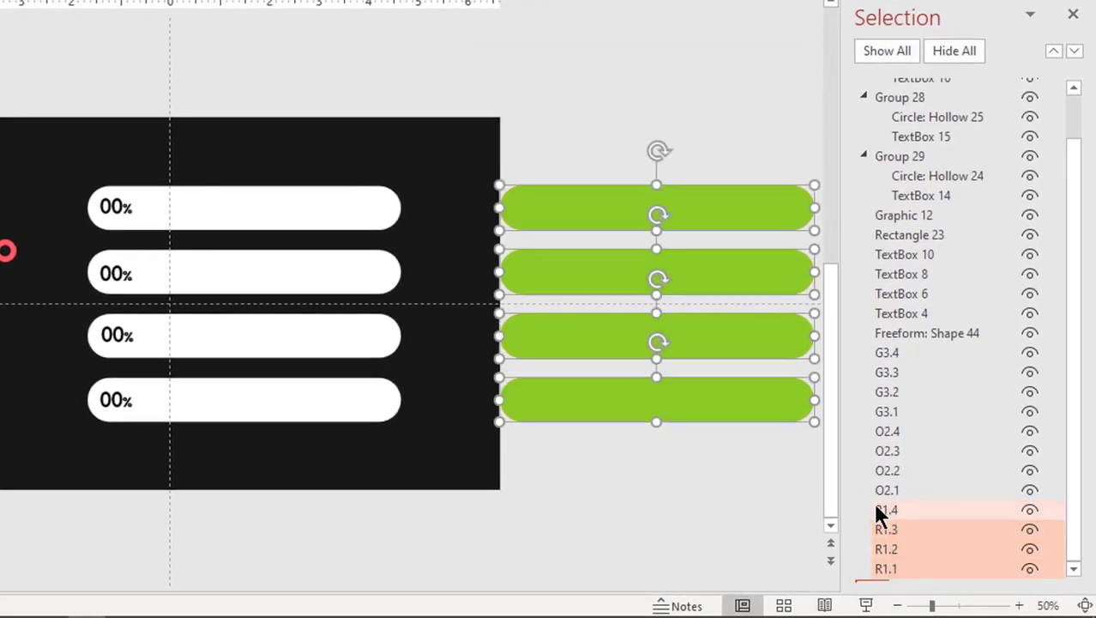
{"action": "key", "text": "Left"}
{"action": "key", "text": "Left"}
{"action": "key", "text": "Left"}
{"action": "key", "text": "Left"}
{"action": "key", "text": "Left"}
{"action": "key", "text": "Left"}
{"action": "key", "text": "Left"}
{"action": "key", "text": "Left"}
{"action": "key", "text": "Left"}
{"action": "key", "text": "Left"}
{"action": "key", "text": "Left"}
{"action": "key", "text": "Left"}
{"action": "key", "text": "Left"}
{"action": "key", "text": "Left"}
{"action": "key", "text": "Left"}
{"action": "key", "text": "Left"}
{"action": "key", "text": "Left"}
{"action": "key", "text": "Left"}
{"action": "key", "text": "Left"}
{"action": "key", "text": "Left"}
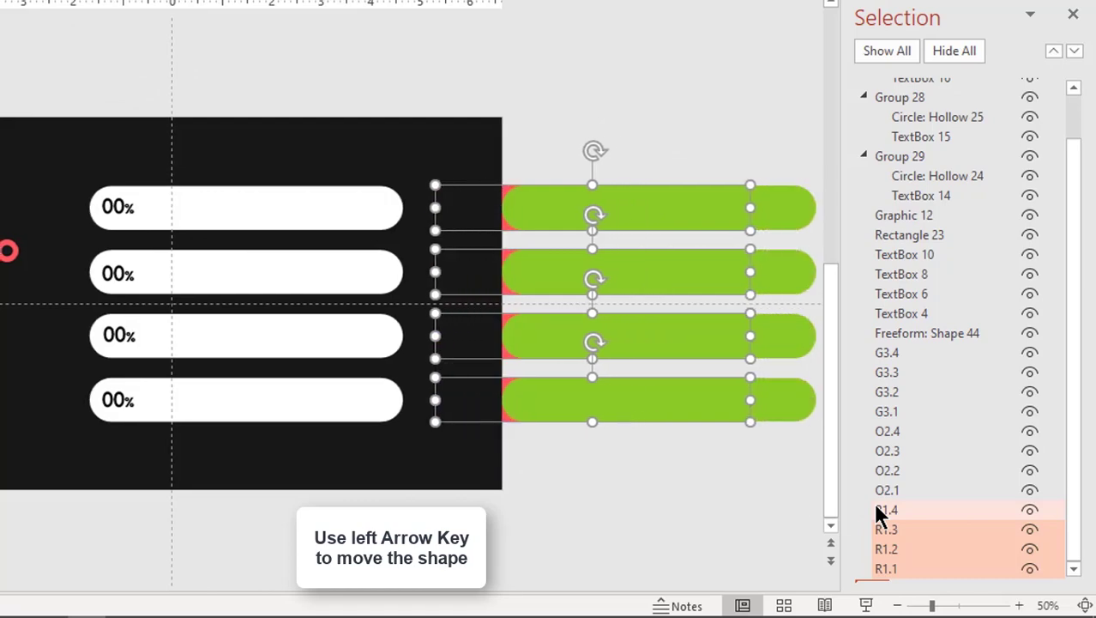
{"action": "key", "text": "Left"}
{"action": "key", "text": "Left"}
{"action": "key", "text": "Left"}
{"action": "key", "text": "Left"}
{"action": "key", "text": "Left"}
{"action": "key", "text": "Left"}
{"action": "key", "text": "Left"}
{"action": "key", "text": "Left"}
{"action": "key", "text": "Left"}
{"action": "key", "text": "Left"}
{"action": "key", "text": "Left"}
{"action": "key", "text": "Left"}
{"action": "key", "text": "Left"}
{"action": "key", "text": "Left"}
{"action": "key", "text": "Left"}
{"action": "key", "text": "Left"}
{"action": "key", "text": "Left"}
{"action": "key", "text": "Left"}
{"action": "key", "text": "Left"}
{"action": "key", "text": "Left"}
{"action": "key", "text": "Right"}
{"action": "key", "text": "Right"}
{"action": "key", "text": "Right"}
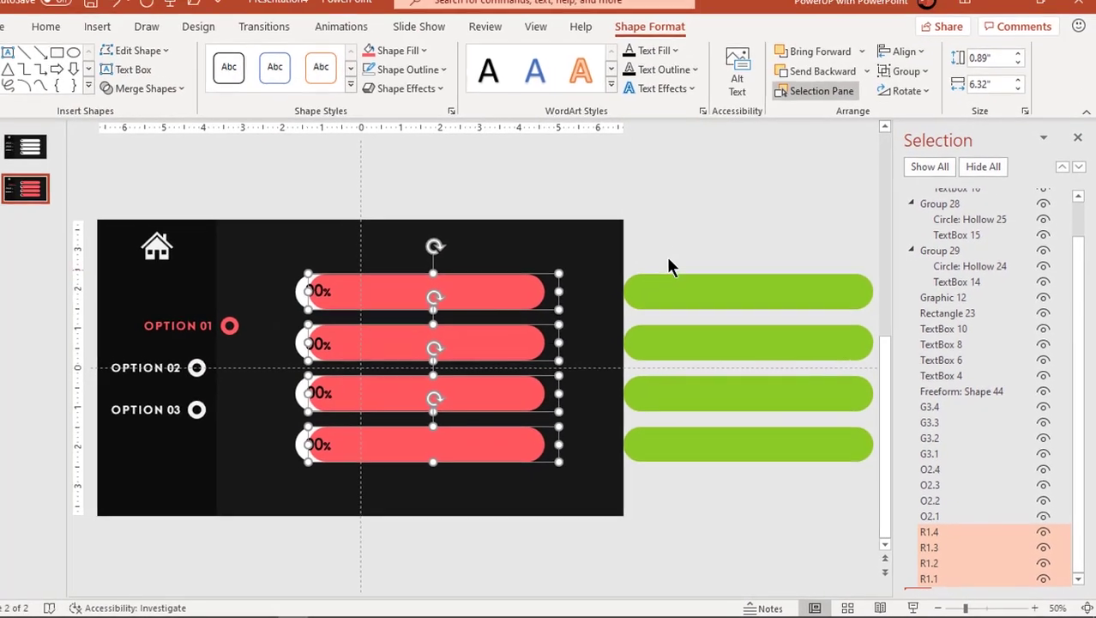
{"action": "left_click", "coordinate": [407, 141]}
{"action": "left_click", "coordinate": [391, 297]}
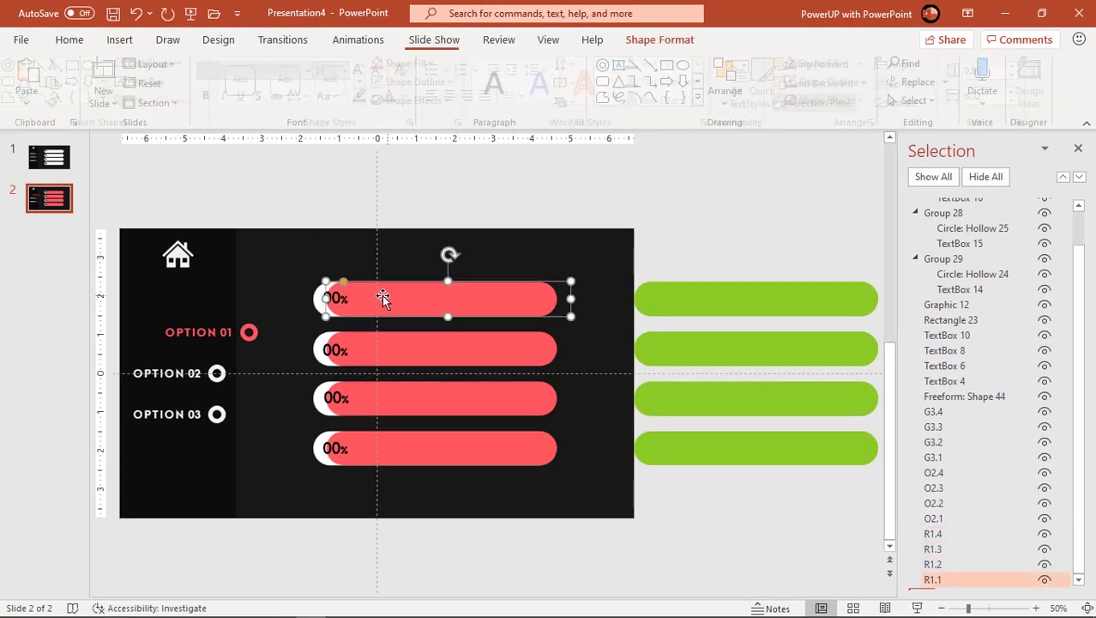